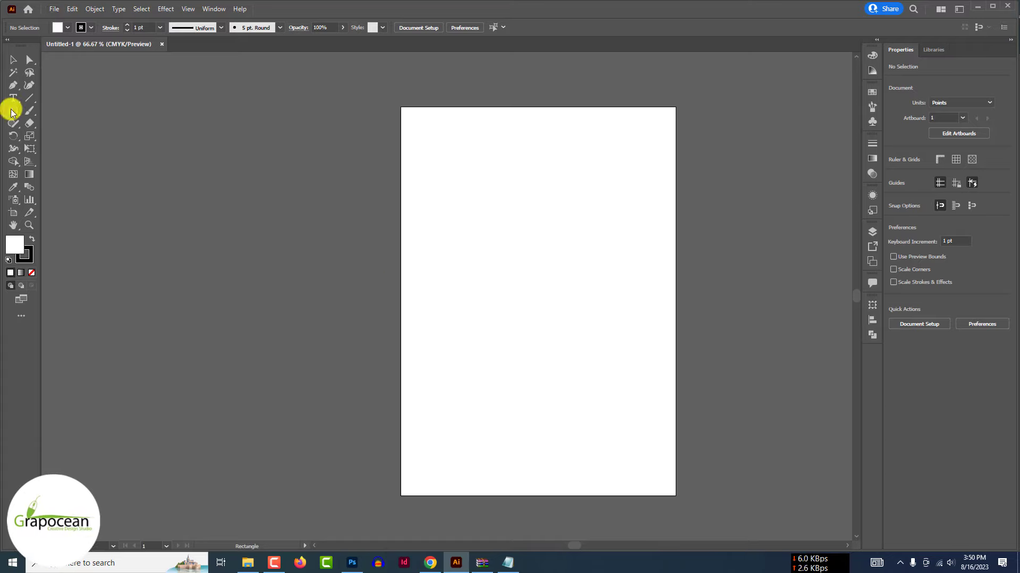
Step: Show the rulers and set their units to pixels
{"action": "left_click", "coordinate": [11, 110]}
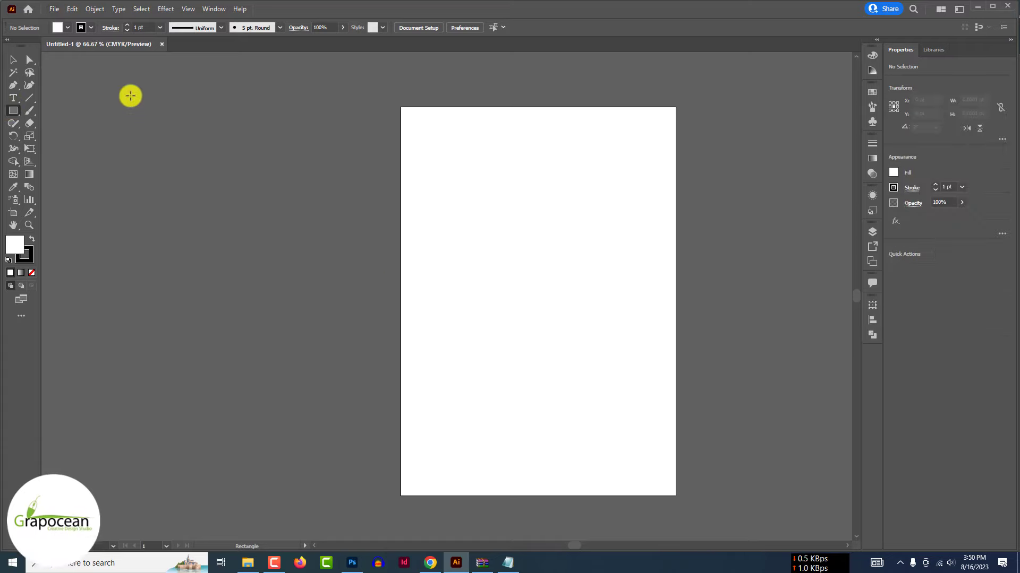
{"action": "right_click", "coordinate": [338, 73]}
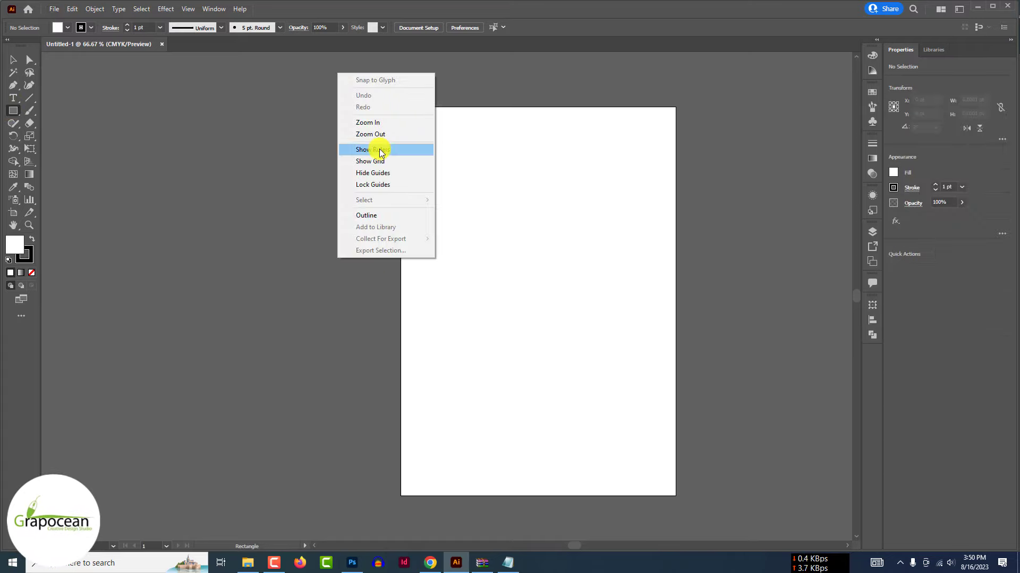
{"action": "left_click", "coordinate": [381, 150]}
{"action": "right_click", "coordinate": [323, 59]}
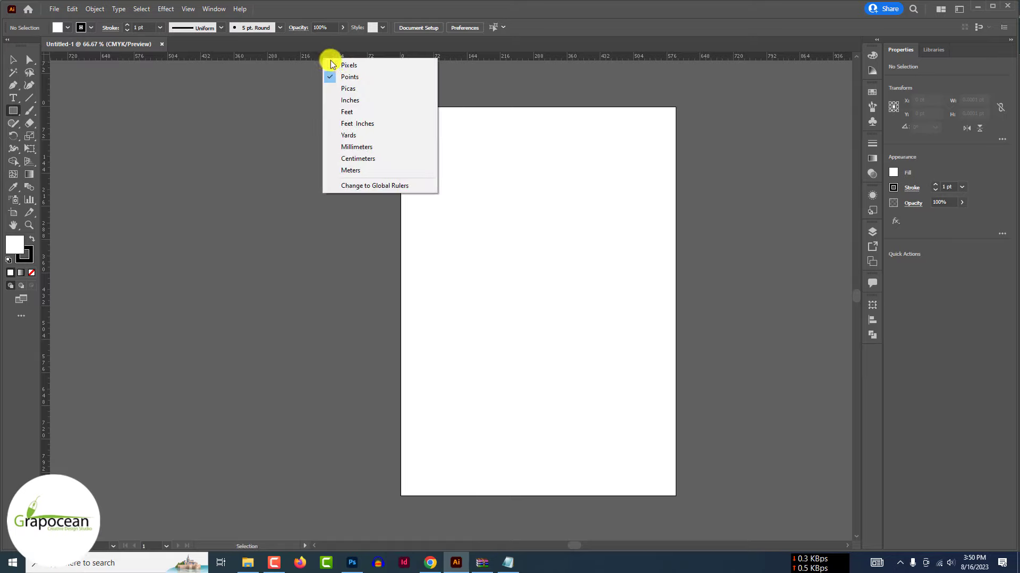
{"action": "left_click", "coordinate": [370, 68]}
Step: Draw a 1050 × 750 px rectangle with the Rectangle tool, taking the dimensions from the Notepad notes
{"action": "left_click", "coordinate": [250, 228]}
{"action": "left_click", "coordinate": [508, 563]}
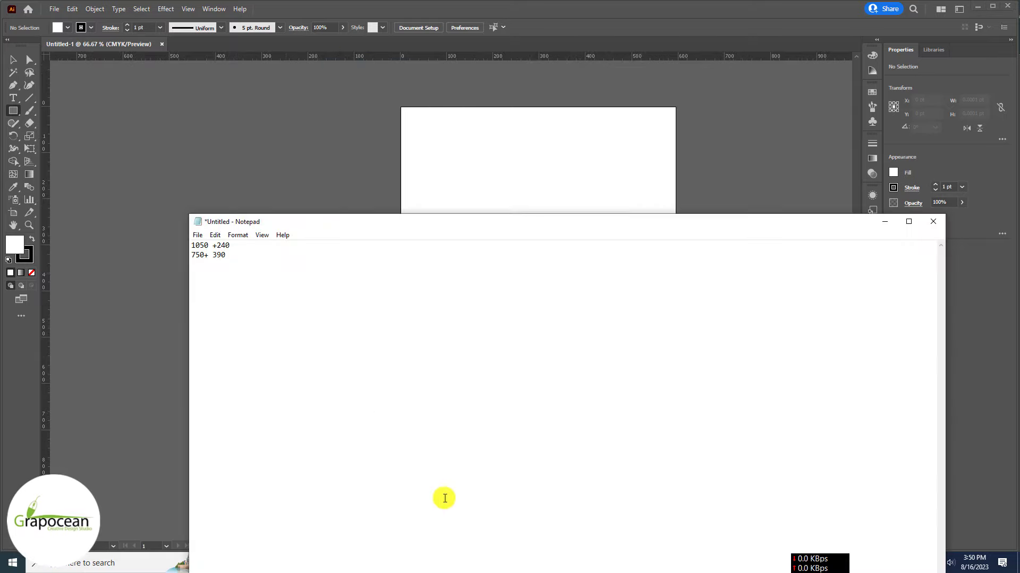
{"action": "left_click", "coordinate": [881, 223]}
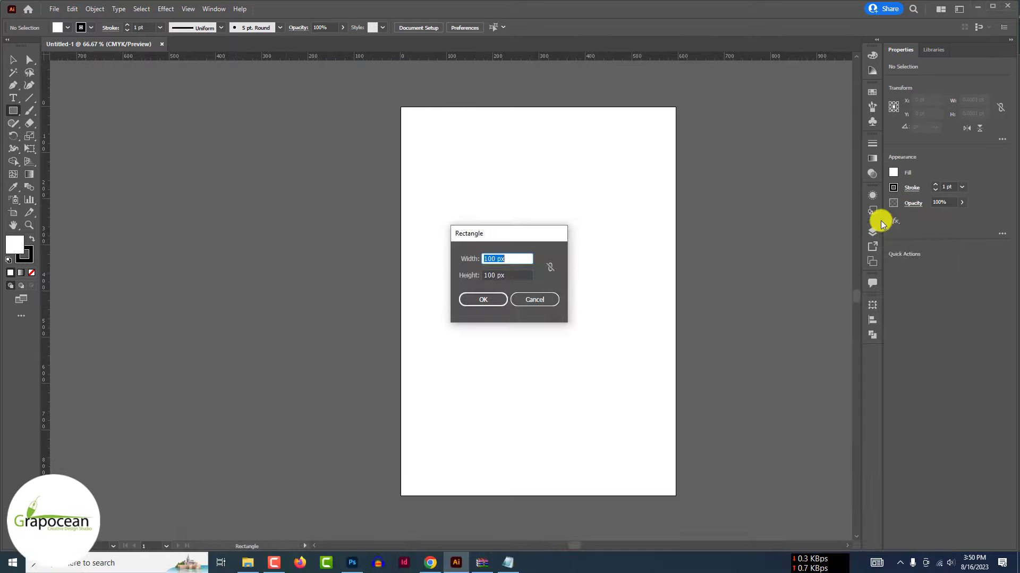
{"action": "left_click", "coordinate": [508, 563]}
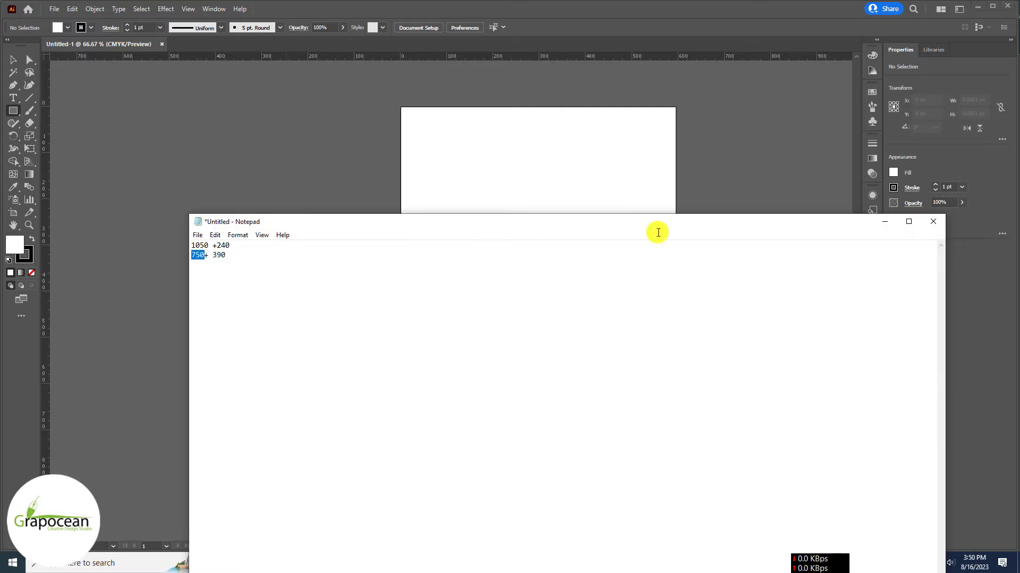
{"action": "left_click", "coordinate": [884, 222]}
{"action": "left_click_drag", "start_coordinate": [515, 276], "coordinate": [389, 276]}
{"action": "type", "text": "750"}
{"action": "left_click", "coordinate": [485, 305]}
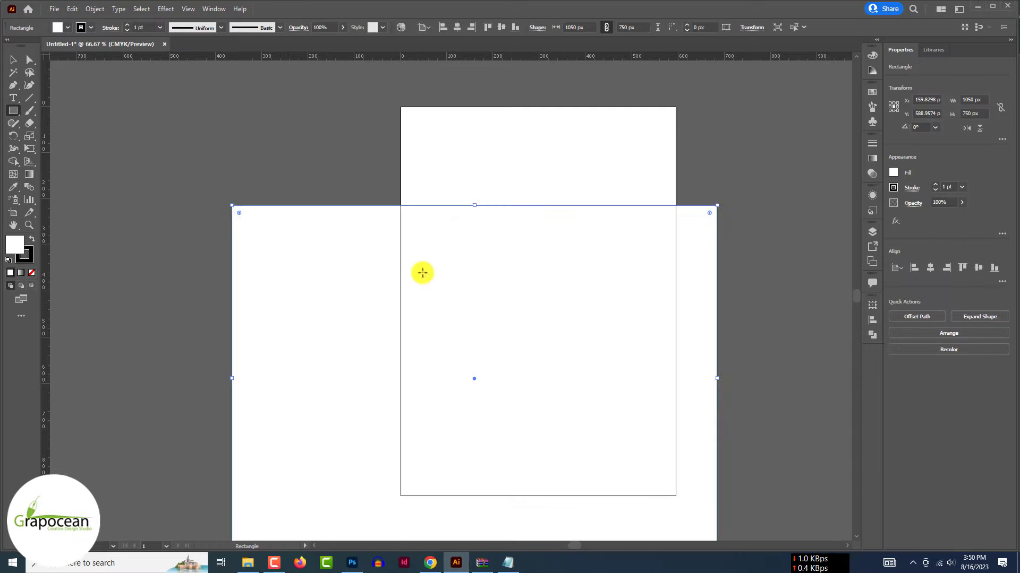
Step: Move the rectangle off the artboard into the empty canvas on its left, and deselect it
{"action": "scroll", "coordinate": [422, 272], "scroll_direction": "down", "scroll_amount": 3}
{"action": "left_click", "coordinate": [11, 61]}
{"action": "left_click", "coordinate": [189, 250]}
{"action": "scroll", "coordinate": [339, 308], "scroll_direction": "up", "scroll_amount": 1}
{"action": "scroll", "coordinate": [444, 341], "scroll_direction": "down", "scroll_amount": 1}
{"action": "left_click_drag", "start_coordinate": [473, 347], "coordinate": [267, 298]}
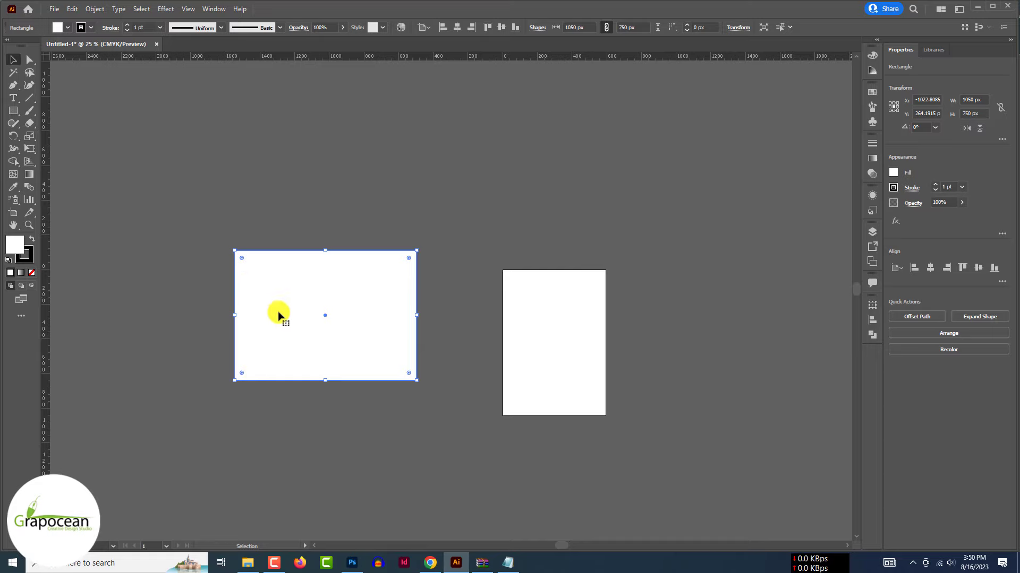
{"action": "scroll", "coordinate": [346, 425], "scroll_direction": "down", "scroll_amount": 1}
{"action": "left_click", "coordinate": [346, 425]}
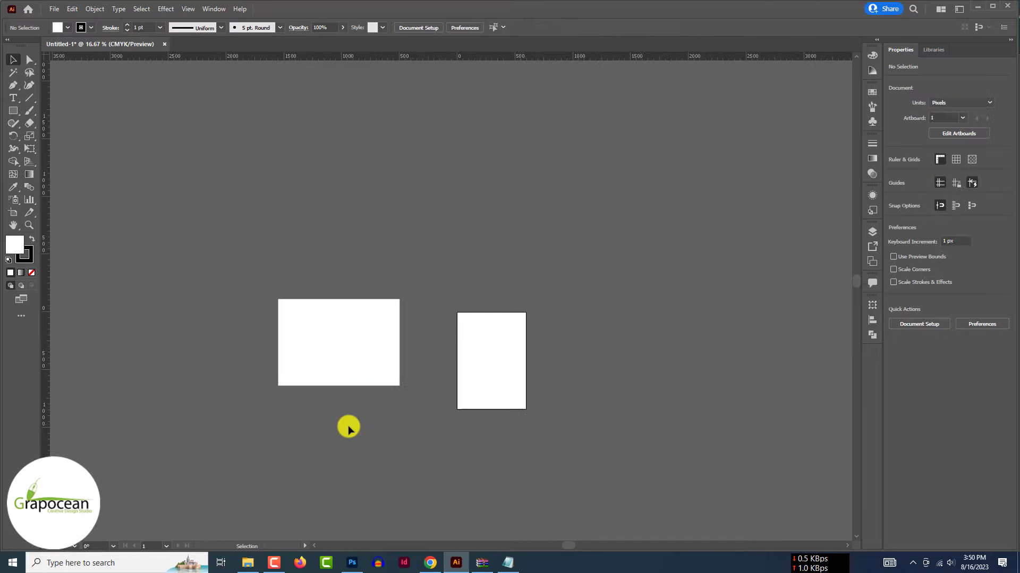
Step: Copy the value 390 from the Notepad notes and create a 1050 × 390 px rectangle above the first one
{"action": "left_click", "coordinate": [513, 565]}
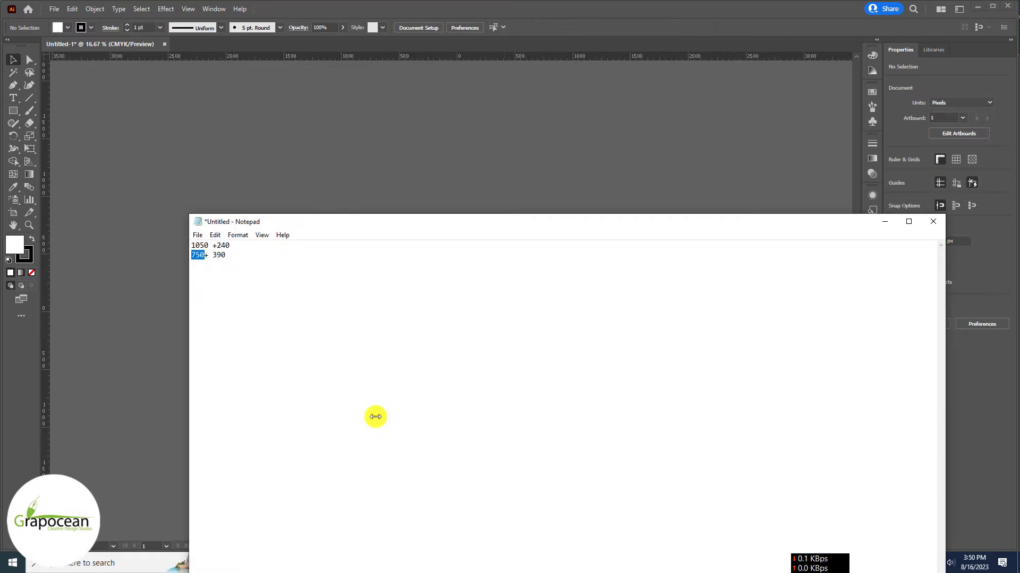
{"action": "right_click", "coordinate": [215, 255]}
{"action": "left_click", "coordinate": [884, 220]}
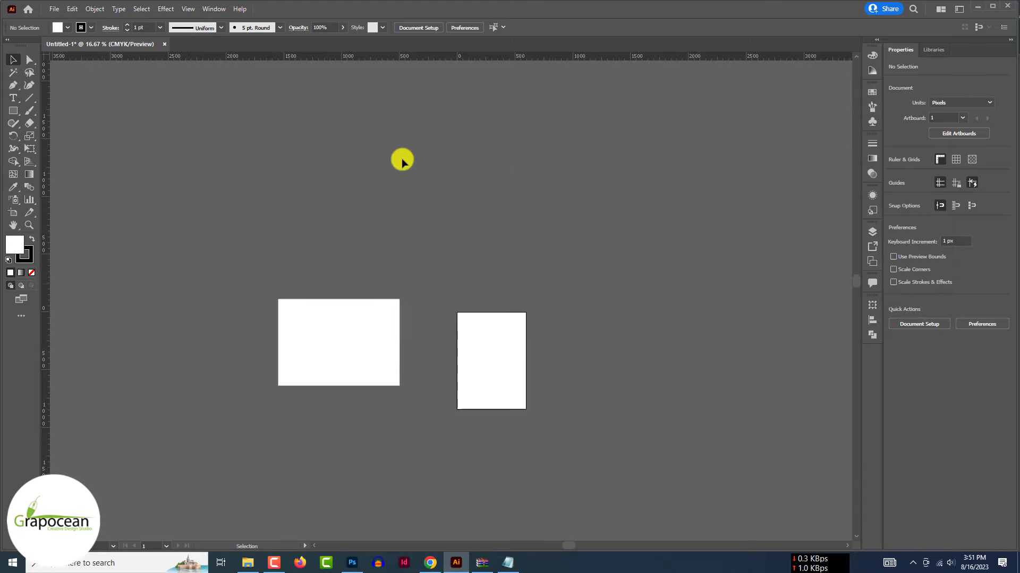
{"action": "left_click", "coordinate": [13, 111]}
{"action": "scroll", "coordinate": [309, 295], "scroll_direction": "up", "scroll_amount": 3}
{"action": "left_click", "coordinate": [345, 250]}
{"action": "type", "text": "390"}
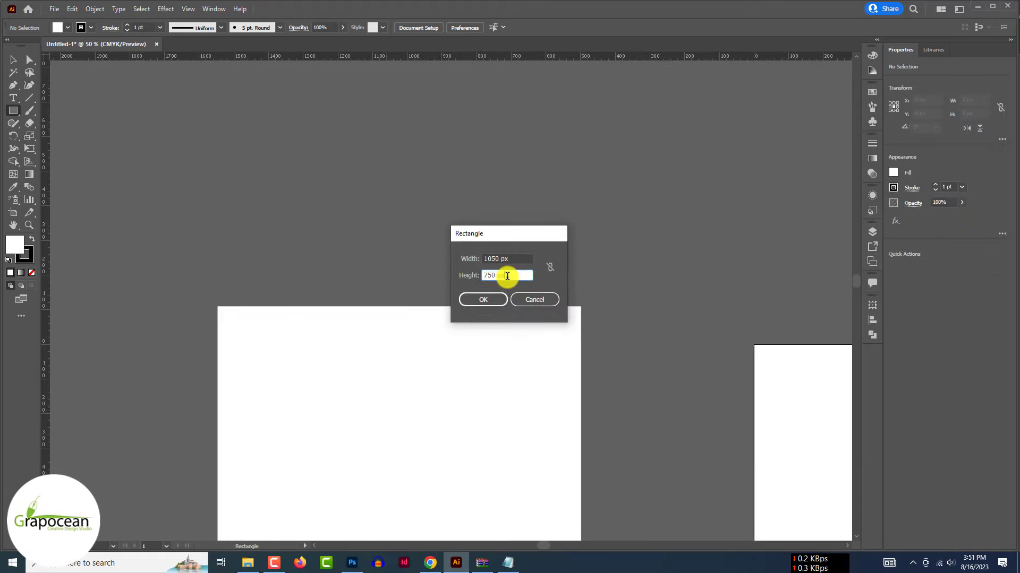
{"action": "type", "text": "390"}
{"action": "left_click", "coordinate": [483, 300]}
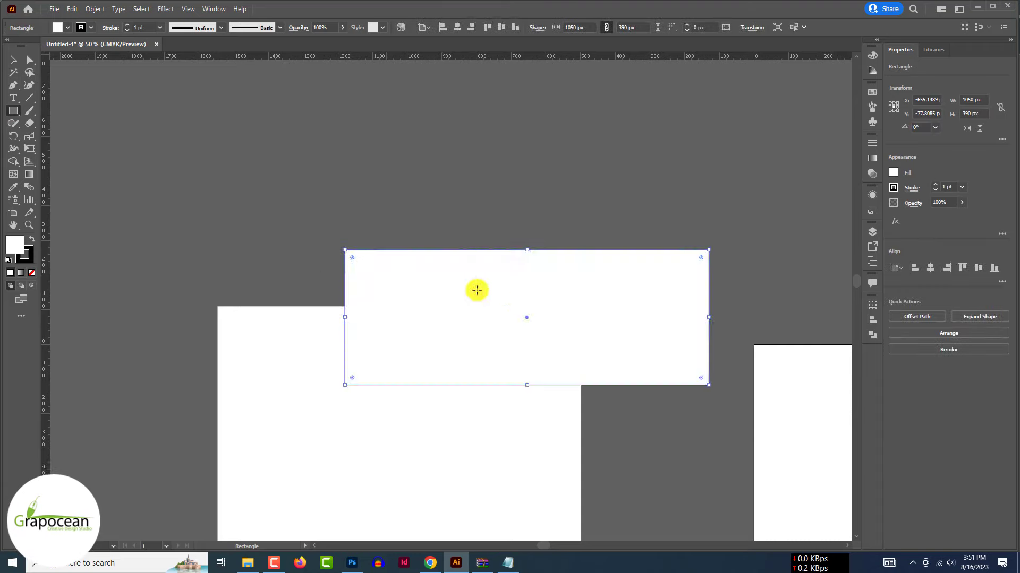
Step: Snap the 1050 × 390 px rectangle flush onto the top edge of the 1050 × 750 px rectangle
{"action": "scroll", "coordinate": [372, 261], "scroll_direction": "down", "scroll_amount": 3}
{"action": "left_click", "coordinate": [13, 61]}
{"action": "left_click", "coordinate": [186, 196]}
{"action": "scroll", "coordinate": [367, 271], "scroll_direction": "up", "scroll_amount": 2}
{"action": "left_click_drag", "start_coordinate": [470, 282], "coordinate": [384, 230]}
{"action": "left_click", "coordinate": [549, 205]}
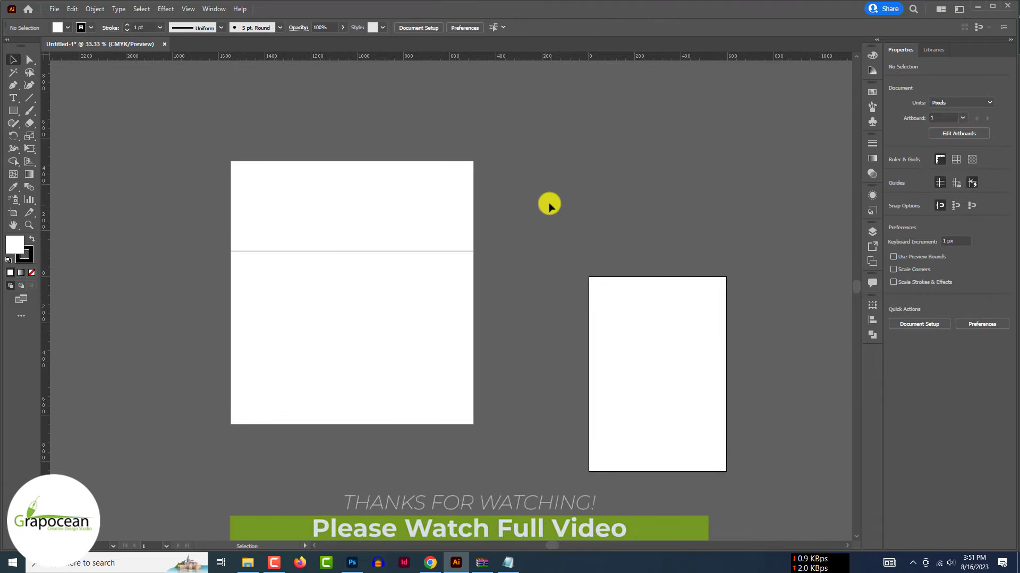
Step: Duplicate the 1050 × 390 px panel and snap the copy flush to the bottom edge of the central panel
{"action": "key", "text": "ctrl+minus"}
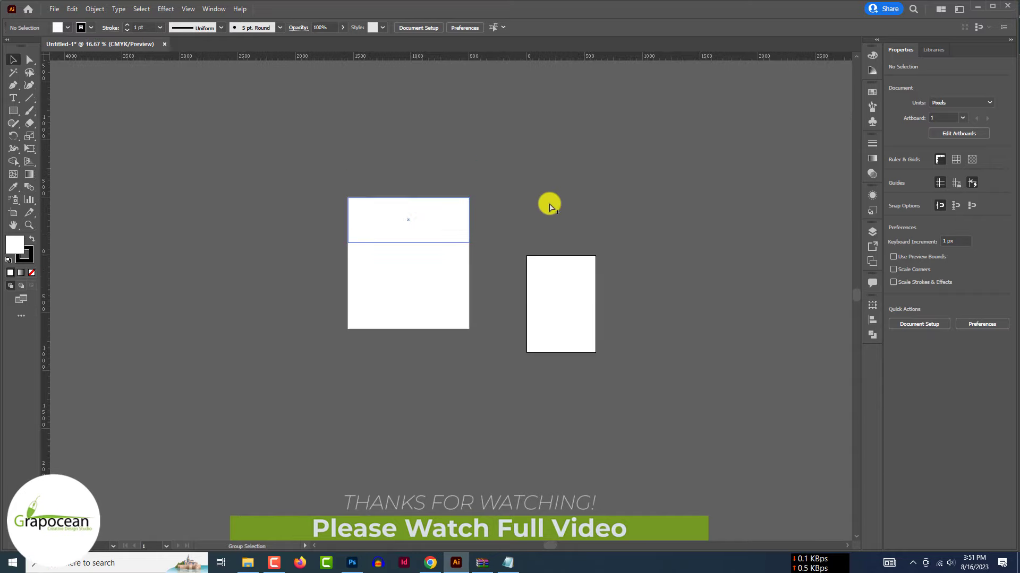
{"action": "scroll", "coordinate": [546, 205], "scroll_direction": "down", "scroll_amount": 1}
{"action": "left_click_drag", "start_coordinate": [423, 186], "coordinate": [430, 327]}
{"action": "left_click", "coordinate": [510, 319]}
{"action": "scroll", "coordinate": [426, 307], "scroll_direction": "up", "scroll_amount": 4}
{"action": "left_click", "coordinate": [642, 253]}
{"action": "scroll", "coordinate": [640, 260], "scroll_direction": "down", "scroll_amount": 5}
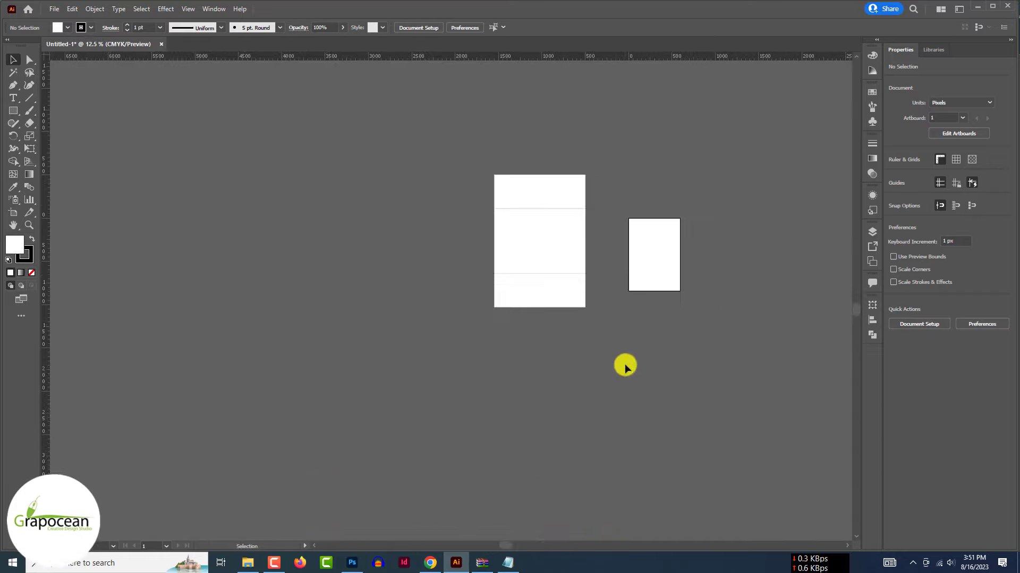
{"action": "scroll", "coordinate": [625, 366], "scroll_direction": "up", "scroll_amount": 3}
{"action": "key", "text": "ctrl+minus"}
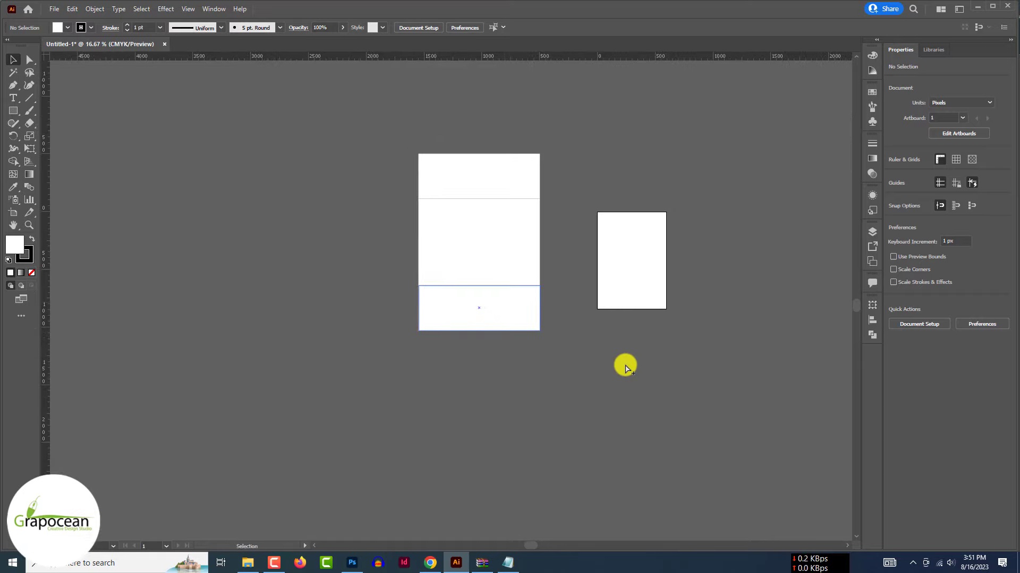
{"action": "key", "text": "ctrl+plus"}
Step: Copy the value 240 from the Notepad notes and duplicate the central panel flush against its left edge
{"action": "left_click", "coordinate": [508, 563]}
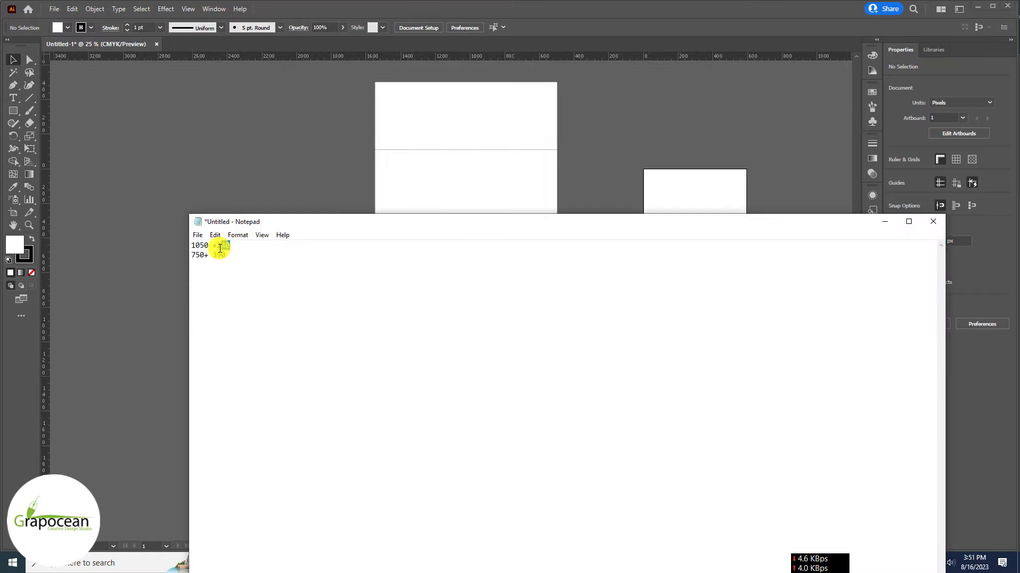
{"action": "left_click", "coordinate": [884, 221]}
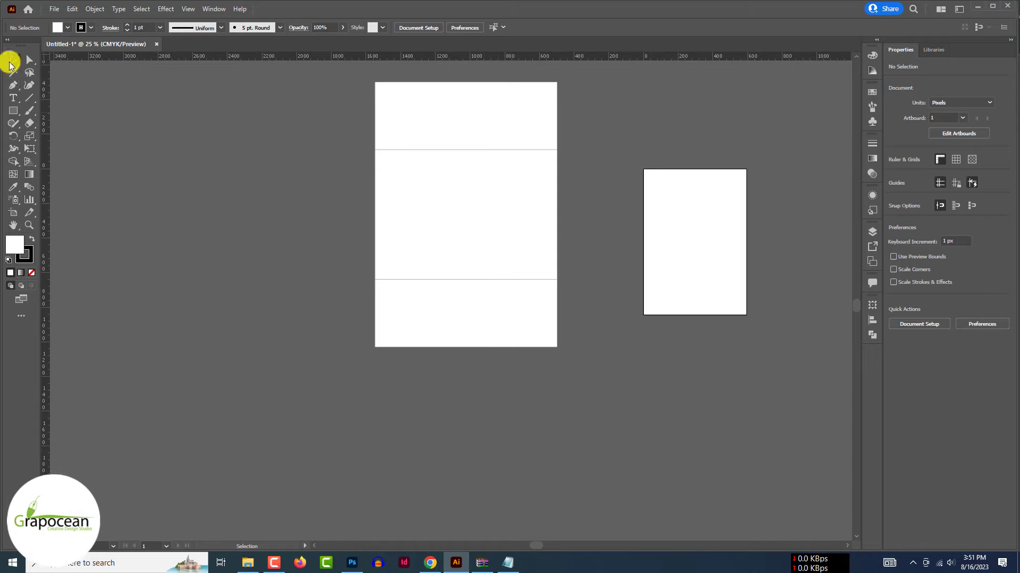
{"action": "left_click", "coordinate": [13, 59]}
{"action": "left_click", "coordinate": [472, 217]}
{"action": "left_click_drag", "start_coordinate": [472, 216], "coordinate": [290, 216]}
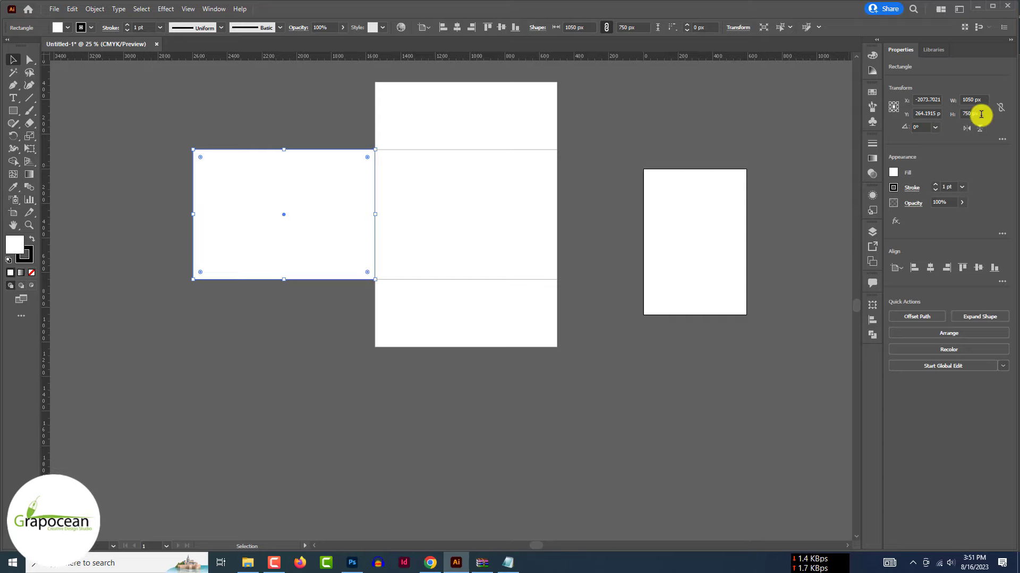
{"action": "type", "text": "240"}
{"action": "key", "text": "Return"}
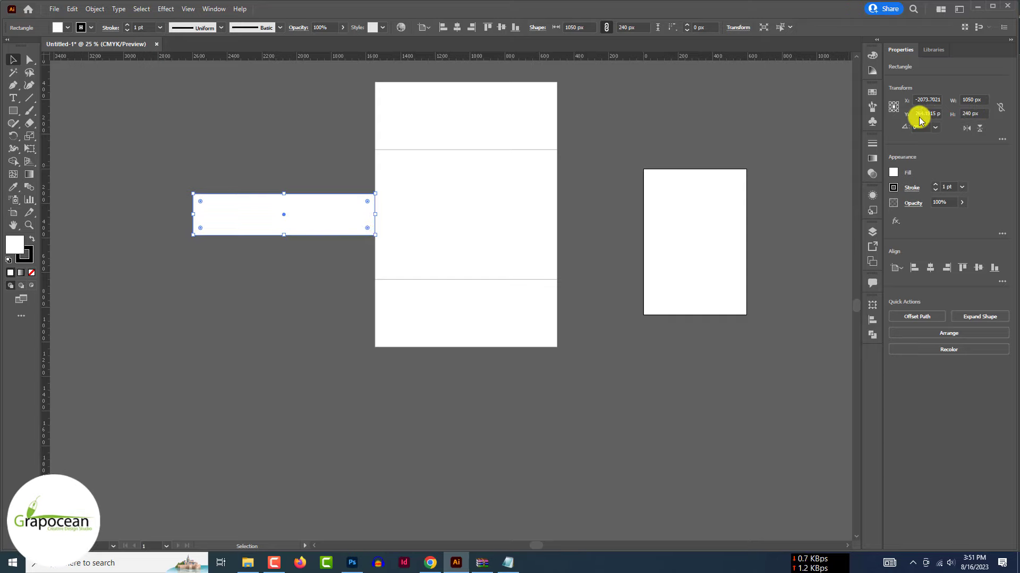
{"action": "key", "text": "ctrl+z"}
Step: Set the duplicated panel's width to 240 px and move it against the central panel's left edge
{"action": "type", "text": "240"}
{"action": "key", "text": "Return"}
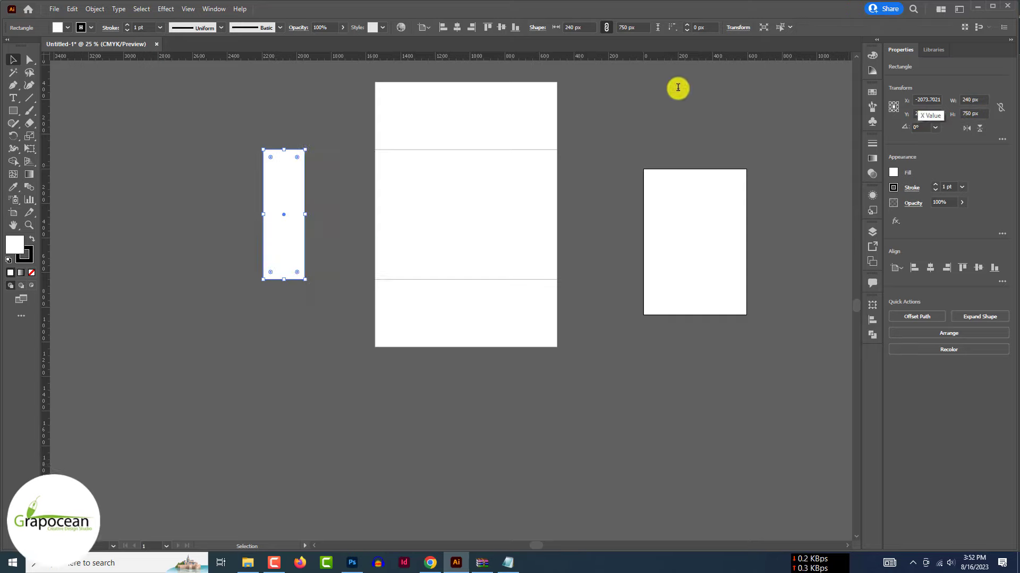
{"action": "left_click", "coordinate": [15, 62]}
{"action": "left_click_drag", "start_coordinate": [283, 215], "coordinate": [324, 241]}
{"action": "left_click", "coordinate": [346, 318]}
Step: Align the 240 px side flap vertically so its corners meet those of the central panel
{"action": "scroll", "coordinate": [381, 239], "scroll_direction": "up", "scroll_amount": 4}
{"action": "scroll", "coordinate": [324, 242], "scroll_direction": "down", "scroll_amount": 1}
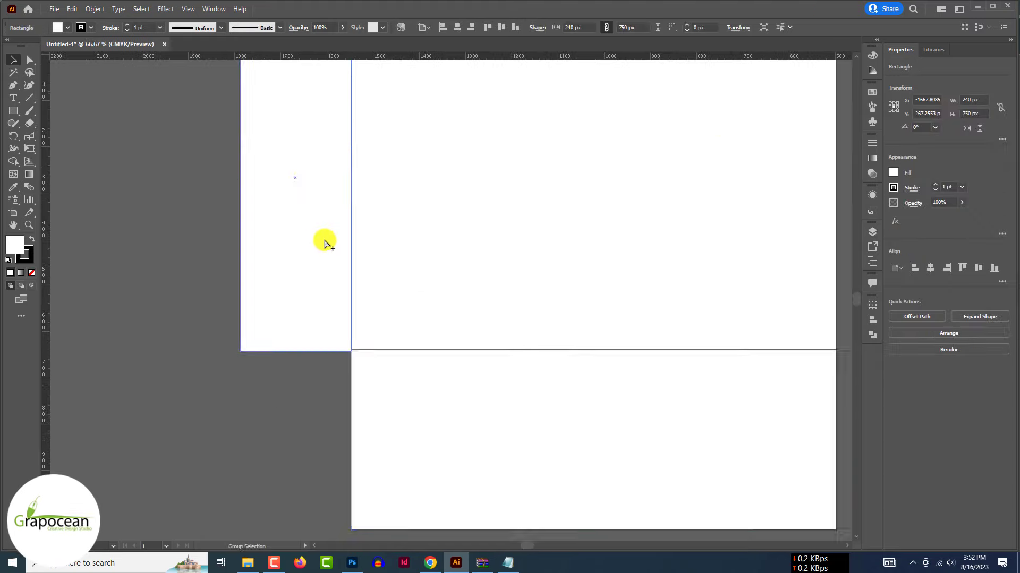
{"action": "left_click_drag", "start_coordinate": [297, 288], "coordinate": [298, 290]}
{"action": "left_click", "coordinate": [272, 372]}
{"action": "scroll", "coordinate": [273, 340], "scroll_direction": "down", "scroll_amount": 4}
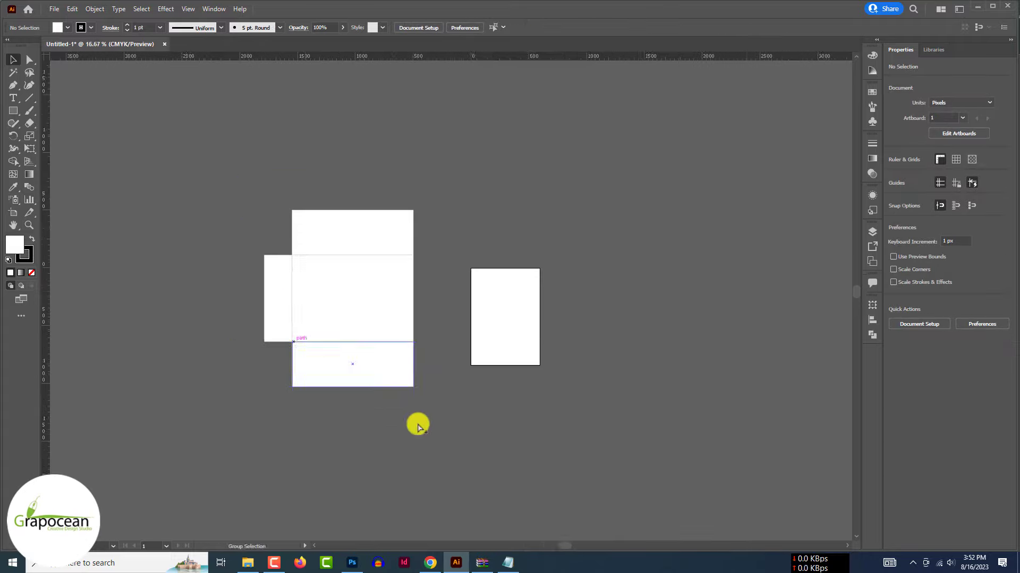
Step: Copy the side flap to the right of the central panel, and copy the central panel above the top 390 px panel
{"action": "scroll", "coordinate": [418, 426], "scroll_direction": "up", "scroll_amount": 2}
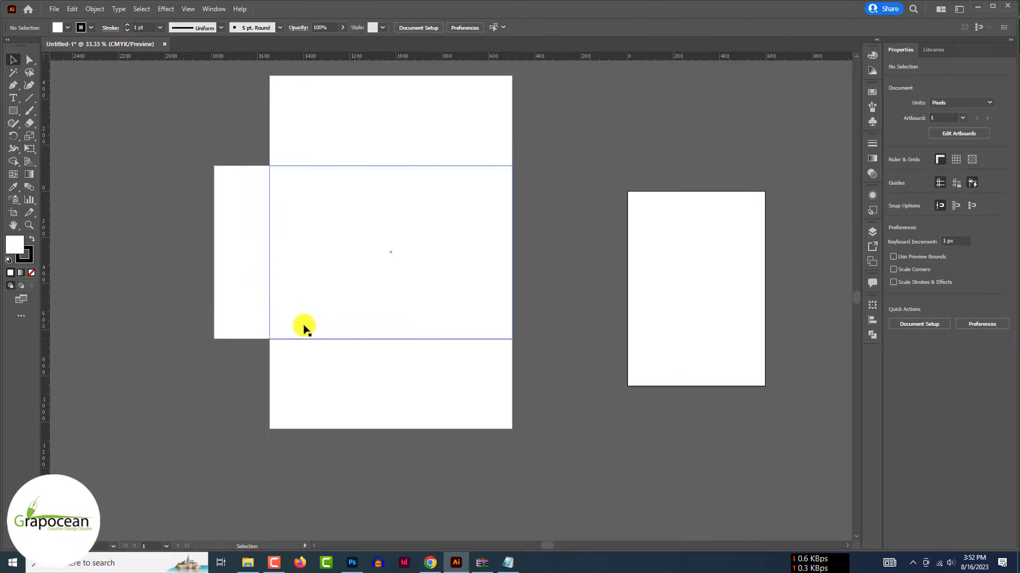
{"action": "left_click_drag", "start_coordinate": [238, 196], "coordinate": [568, 182]}
{"action": "left_click", "coordinate": [415, 317]}
{"action": "scroll", "coordinate": [416, 317], "scroll_direction": "up", "scroll_amount": 1}
{"action": "left_click_drag", "start_coordinate": [416, 316], "coordinate": [413, 168]}
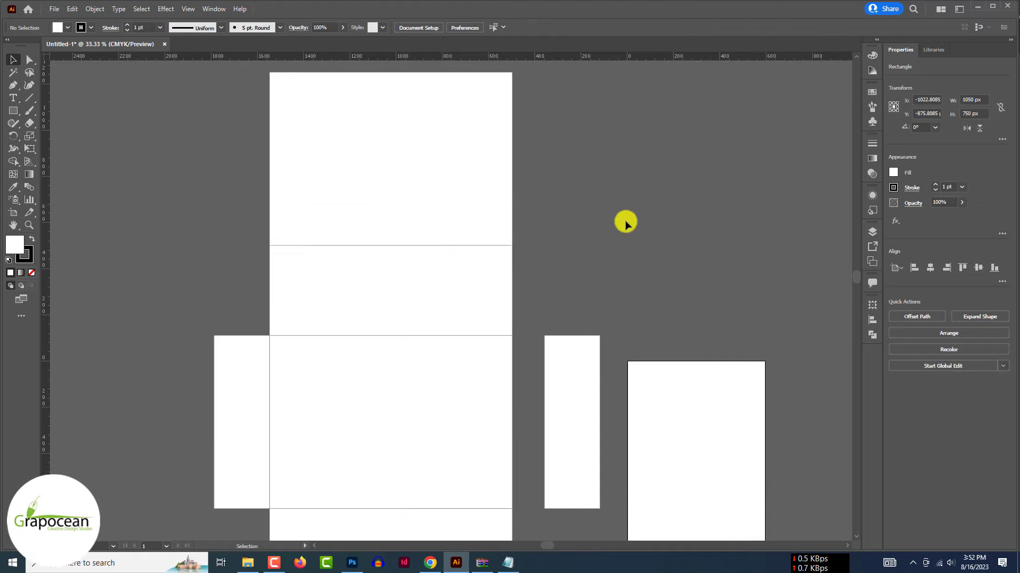
Step: Move the copied side flap flush against the right edge of the uppermost panel
{"action": "scroll", "coordinate": [623, 220], "scroll_direction": "up", "scroll_amount": 1}
{"action": "left_click_drag", "start_coordinate": [574, 460], "coordinate": [541, 199]}
{"action": "left_click", "coordinate": [665, 251]}
{"action": "scroll", "coordinate": [473, 414], "scroll_direction": "down", "scroll_amount": 4}
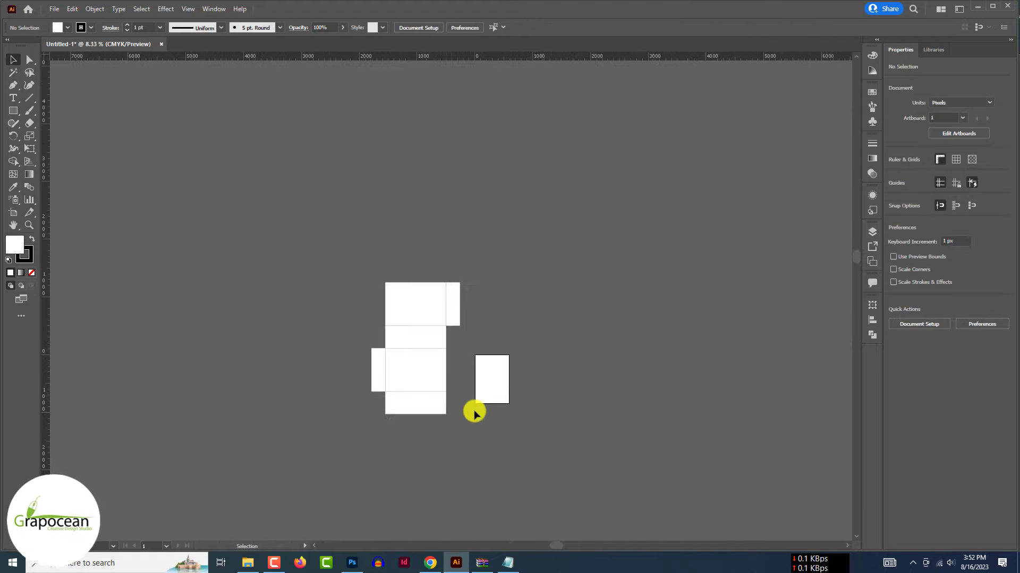
Step: Duplicate the left side flap outward and halve the copy's width to 120 px
{"action": "scroll", "coordinate": [526, 396], "scroll_direction": "up", "scroll_amount": 3}
{"action": "left_click_drag", "start_coordinate": [278, 334], "coordinate": [237, 333]}
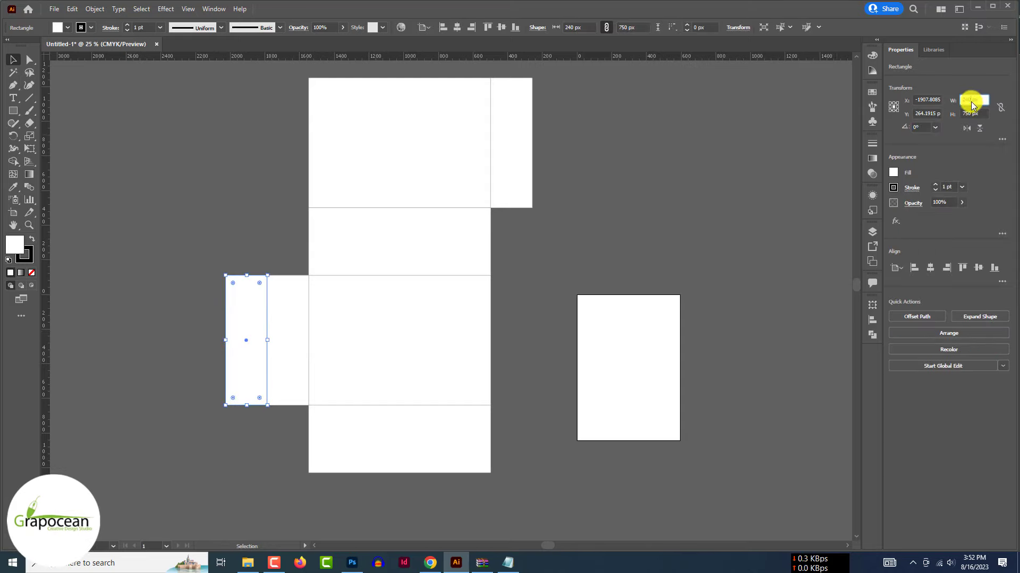
{"action": "type", "text": "/2"}
{"action": "key", "text": "Return"}
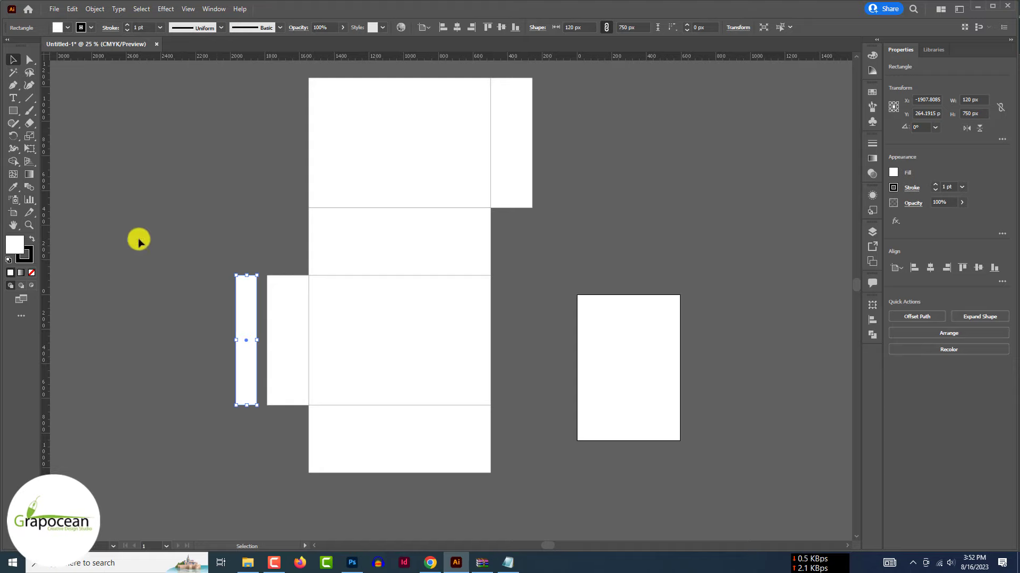
{"action": "left_click", "coordinate": [139, 241]}
Step: Attach the 120 px strip to the left flap's outer edge and copy it to the upper right flap's outer edge
{"action": "scroll", "coordinate": [217, 313], "scroll_direction": "up", "scroll_amount": 1}
{"action": "left_click_drag", "start_coordinate": [261, 335], "coordinate": [447, 181]}
{"action": "scroll", "coordinate": [237, 340], "scroll_direction": "down", "scroll_amount": 2}
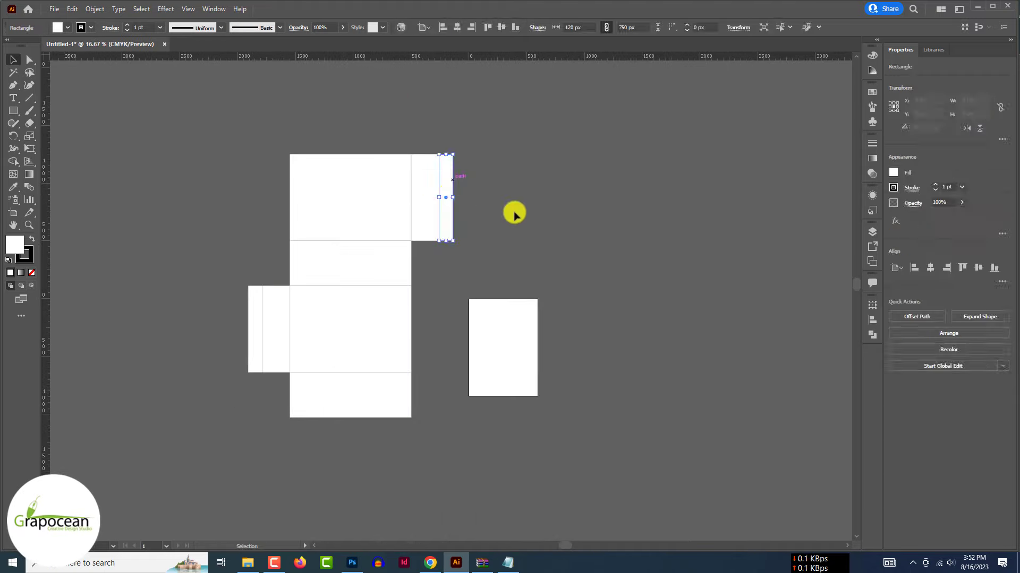
{"action": "left_click", "coordinate": [523, 218]}
{"action": "scroll", "coordinate": [542, 298], "scroll_direction": "up", "scroll_amount": 2}
{"action": "left_click", "coordinate": [587, 446]}
{"action": "left_click", "coordinate": [619, 446]}
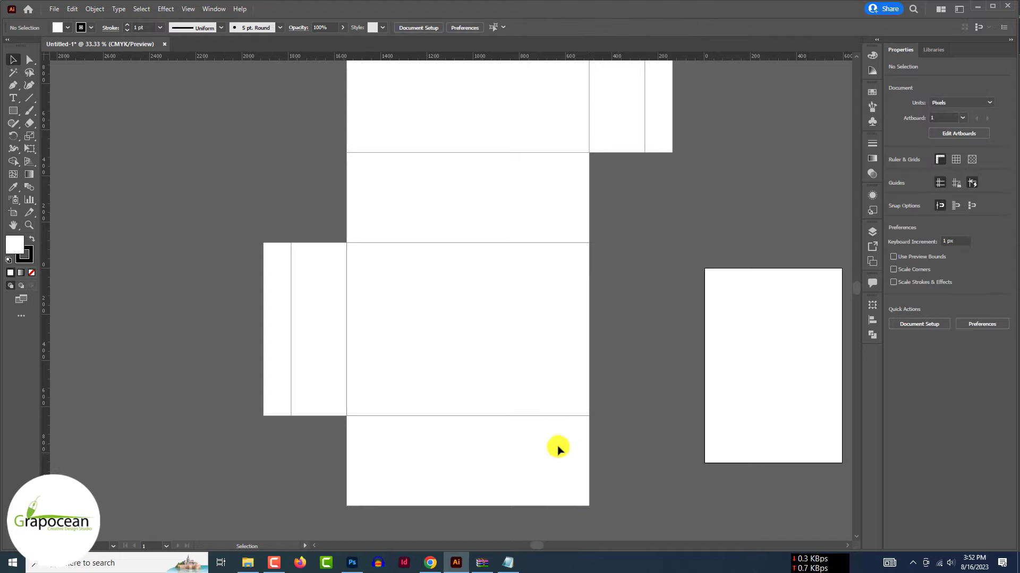
Step: Copy the bottom 390 px panel 240 px to the left and shrink the copy into a 240 px wide flap beside it
{"action": "scroll", "coordinate": [478, 450], "scroll_direction": "up", "scroll_amount": 2}
{"action": "left_click", "coordinate": [465, 453]}
{"action": "scroll", "coordinate": [465, 453], "scroll_direction": "down", "scroll_amount": 2}
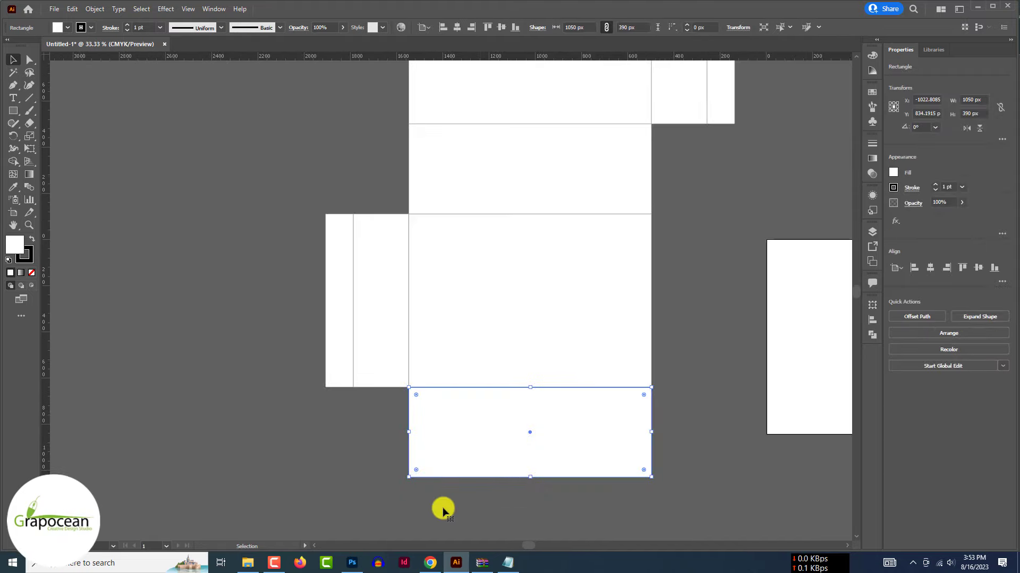
{"action": "left_click_drag", "start_coordinate": [480, 451], "coordinate": [451, 451]}
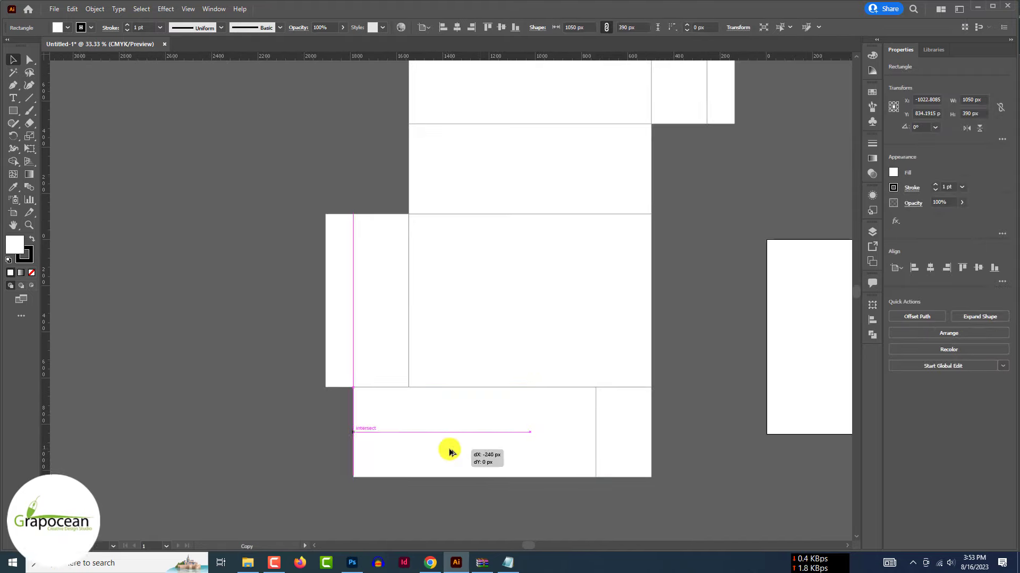
{"action": "left_click_drag", "start_coordinate": [593, 432], "coordinate": [378, 428]}
{"action": "key", "text": "ctrl+shift+a"}
Step: Narrow the bottom-left flap from its outer edge to a little over half its width
{"action": "scroll", "coordinate": [385, 445], "scroll_direction": "up", "scroll_amount": 2}
{"action": "left_click", "coordinate": [429, 529]}
{"action": "scroll", "coordinate": [433, 532], "scroll_direction": "down", "scroll_amount": 1}
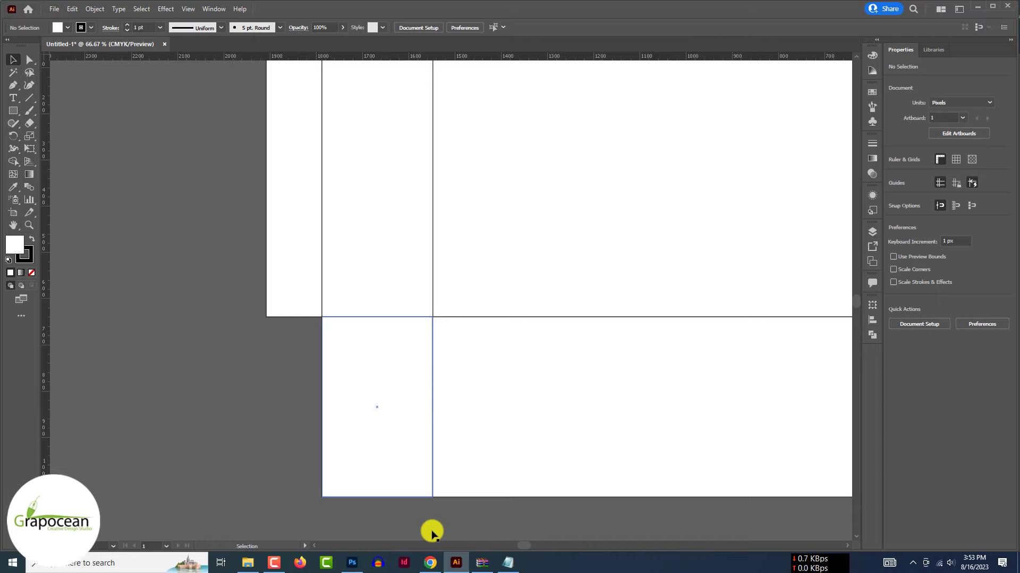
{"action": "left_click", "coordinate": [378, 430]}
{"action": "left_click_drag", "start_coordinate": [321, 407], "coordinate": [370, 409]}
{"action": "left_click", "coordinate": [310, 444]}
{"action": "scroll", "coordinate": [313, 447], "scroll_direction": "down", "scroll_amount": 3}
{"action": "scroll", "coordinate": [366, 455], "scroll_direction": "up", "scroll_amount": 2}
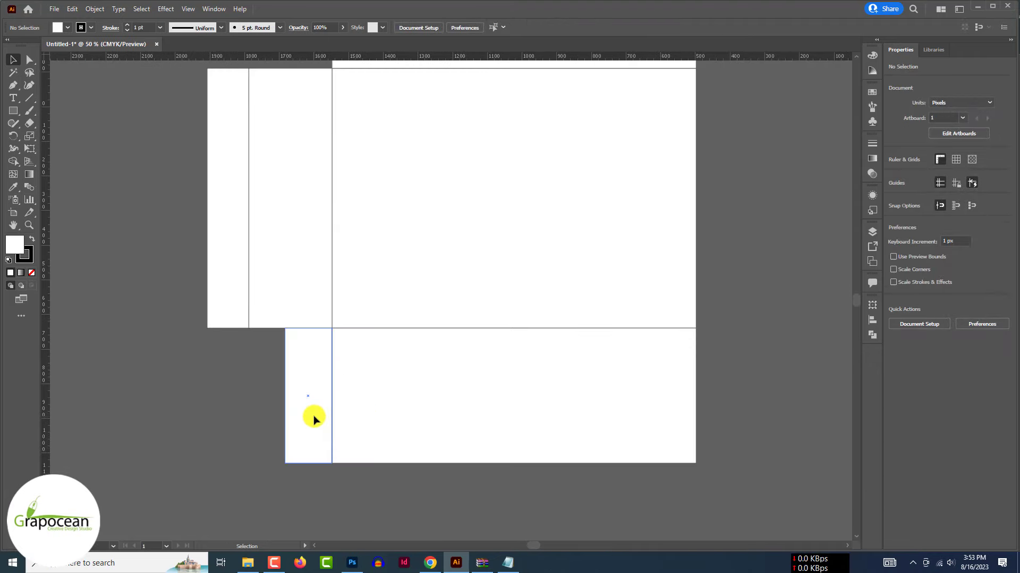
Step: Add an anchor point on the bottom edge of the bottom-left flap near its fold line and raise it 17 px
{"action": "left_click", "coordinate": [313, 419]}
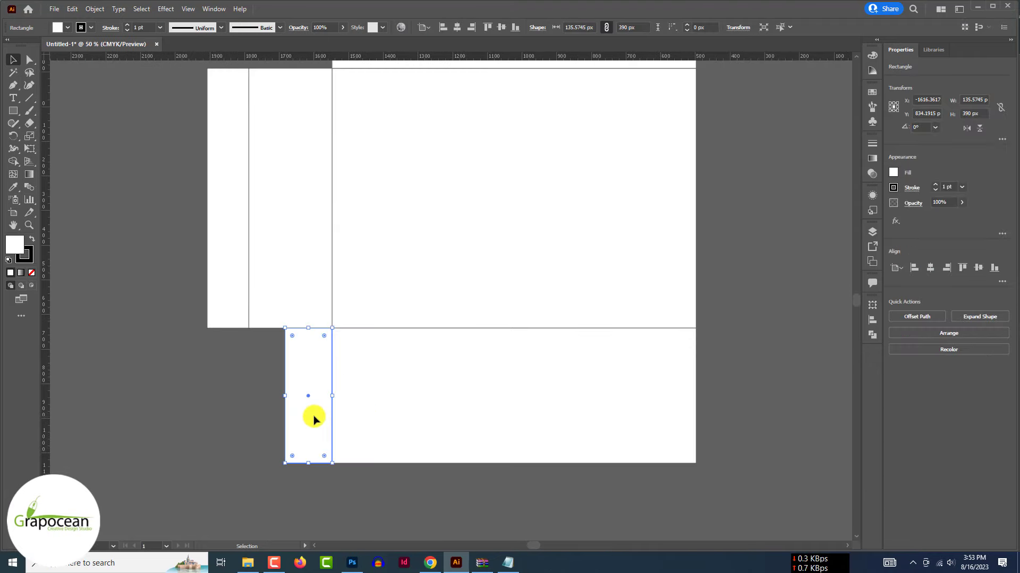
{"action": "left_click", "coordinate": [336, 483]}
{"action": "left_click", "coordinate": [309, 375]}
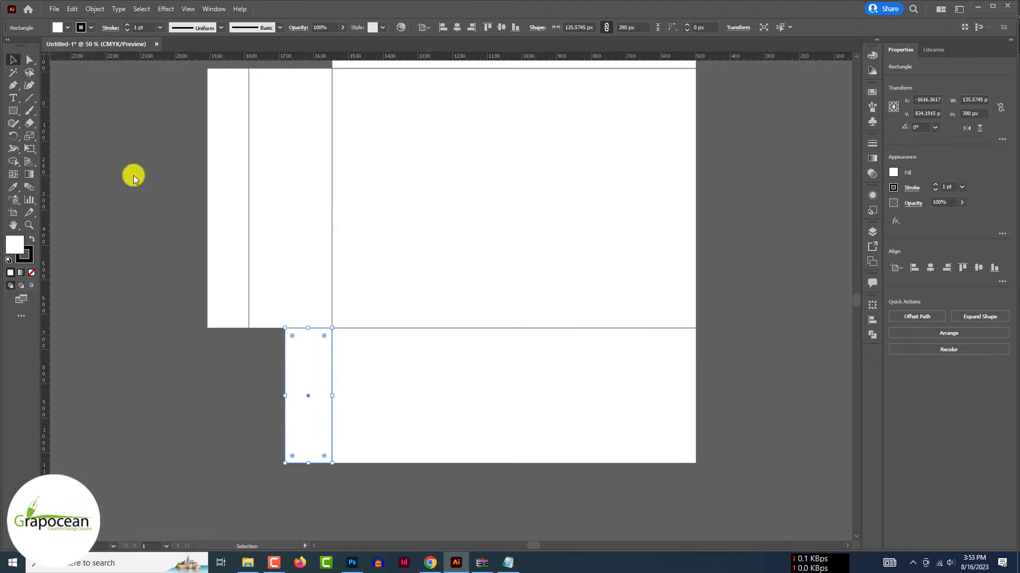
{"action": "left_click", "coordinate": [13, 85]}
{"action": "key", "text": "ctrl+plus"}
{"action": "key", "text": "ctrl+plus"}
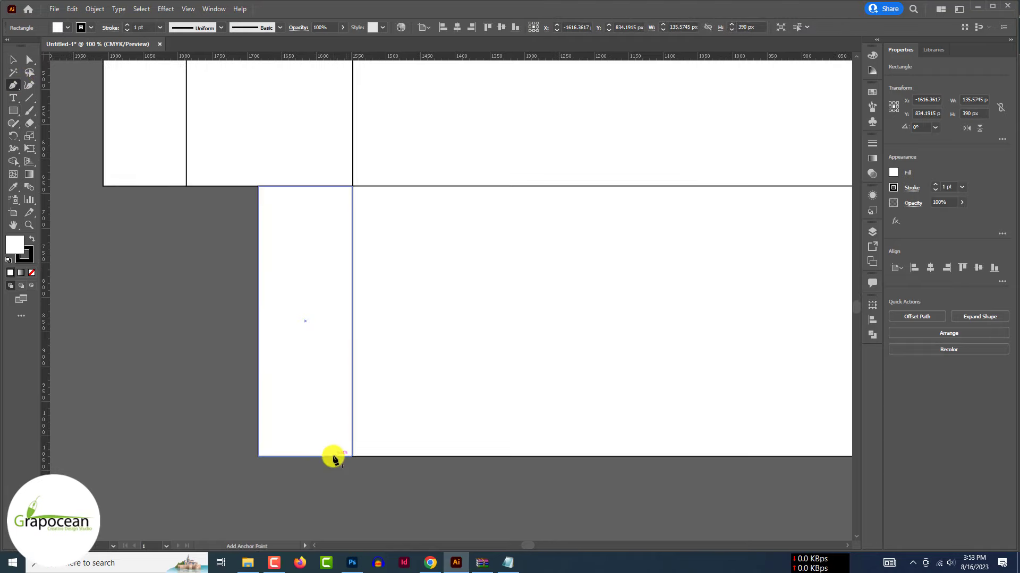
{"action": "left_click", "coordinate": [334, 456]}
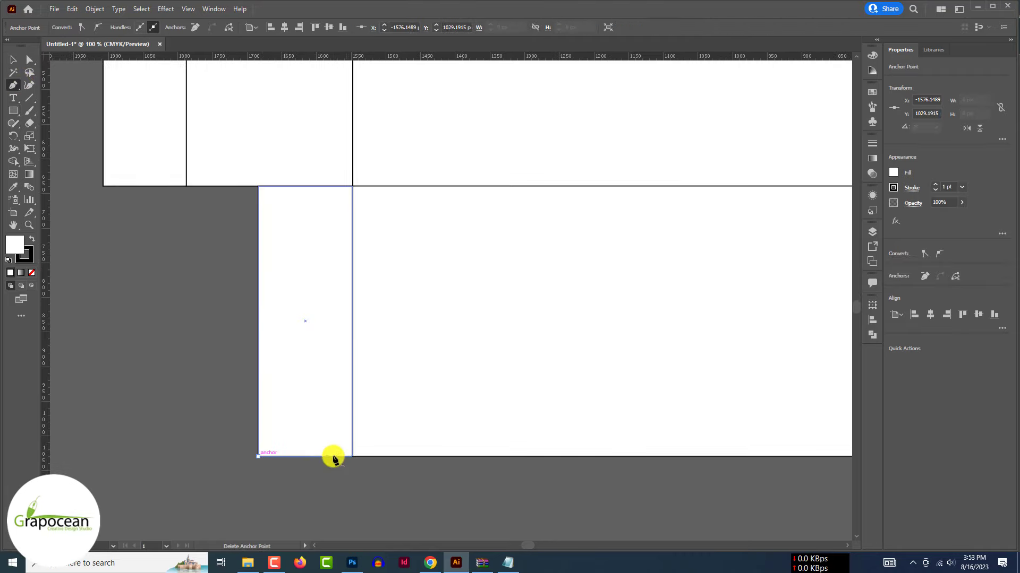
{"action": "key", "text": "Up"}
{"action": "key", "text": "Up"}
{"action": "key", "text": "Up"}
{"action": "key", "text": "Up"}
{"action": "key", "text": "Up"}
{"action": "key", "text": "Up"}
{"action": "key", "text": "Up"}
{"action": "key", "text": "Up"}
{"action": "key", "text": "Up"}
{"action": "key", "text": "Up"}
{"action": "key", "text": "Up"}
{"action": "key", "text": "Up"}
{"action": "key", "text": "Up"}
{"action": "key", "text": "Up"}
{"action": "key", "text": "Up"}
{"action": "key", "text": "Up"}
{"action": "key", "text": "Up"}
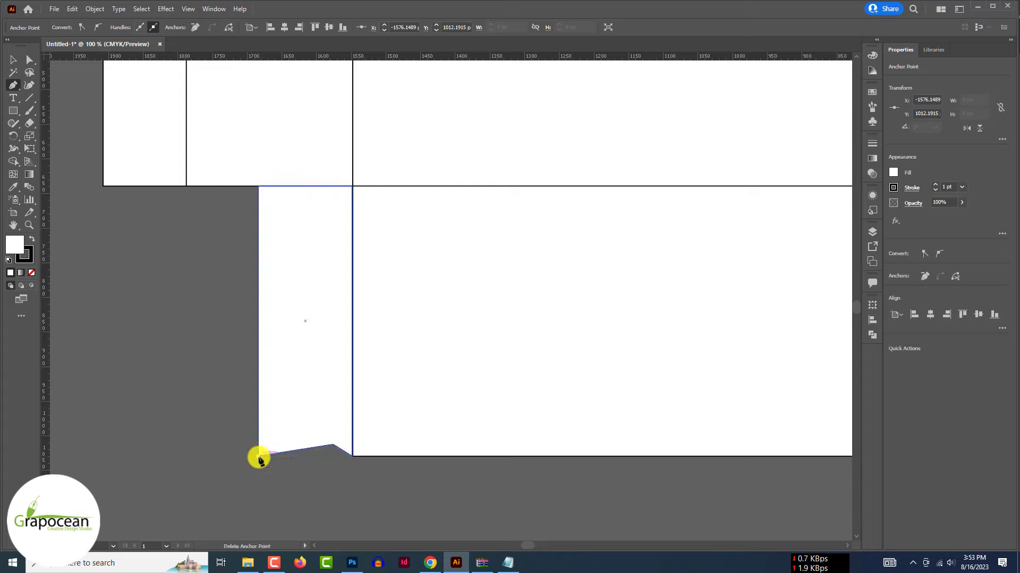
Step: Raise the bottom-left flap's outer bottom corner 25 px, then raise the added anchor point to Y 992.19 px
{"action": "left_click", "coordinate": [259, 456]}
{"action": "left_click", "coordinate": [258, 458]}
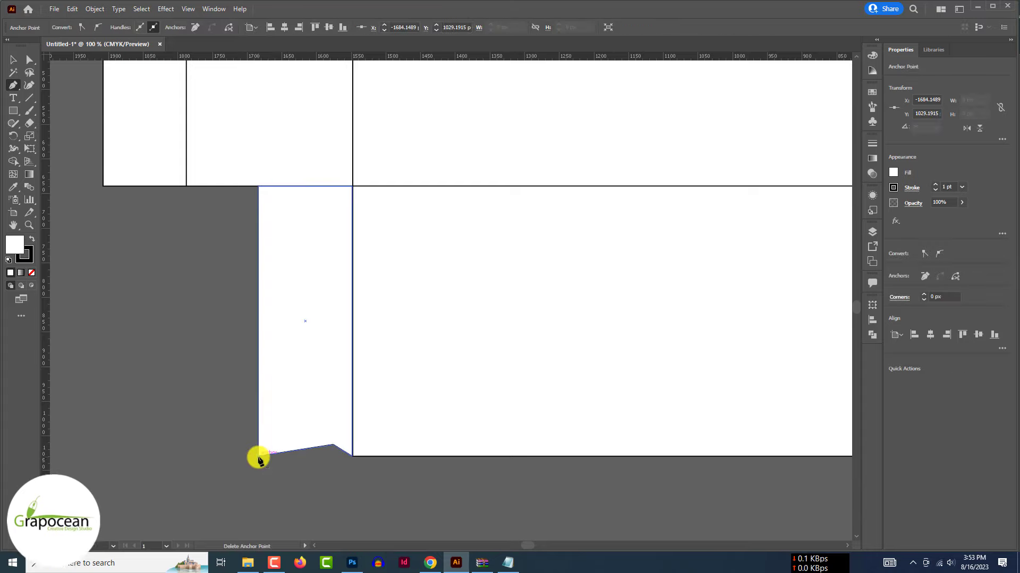
{"action": "left_click", "coordinate": [333, 449], "text": "ctrl"}
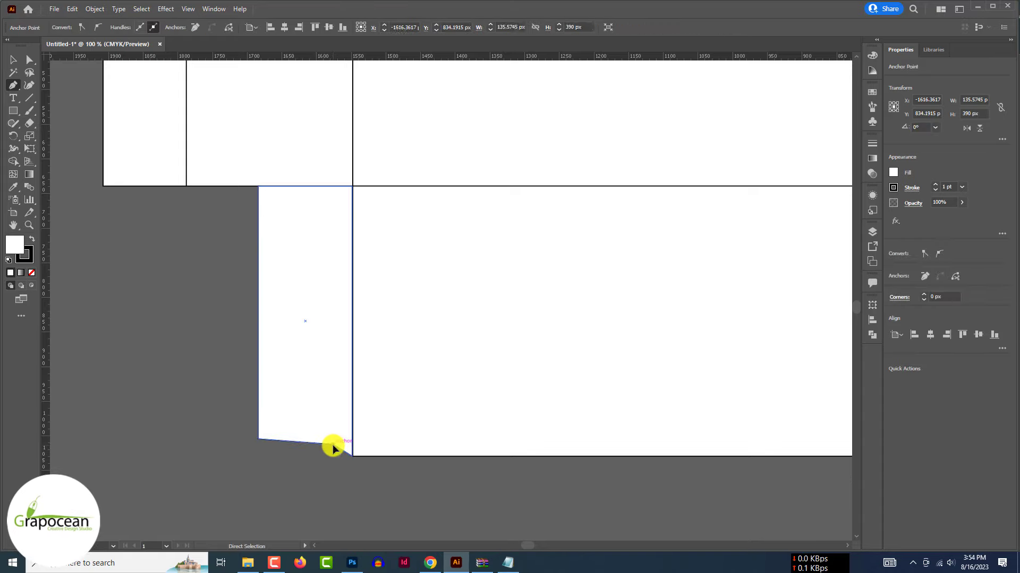
{"action": "key", "text": "Down"}
{"action": "key", "text": "ctrl+z"}
{"action": "left_click", "coordinate": [335, 449], "text": "ctrl"}
{"action": "key", "text": "Up"}
{"action": "key", "text": "Up"}
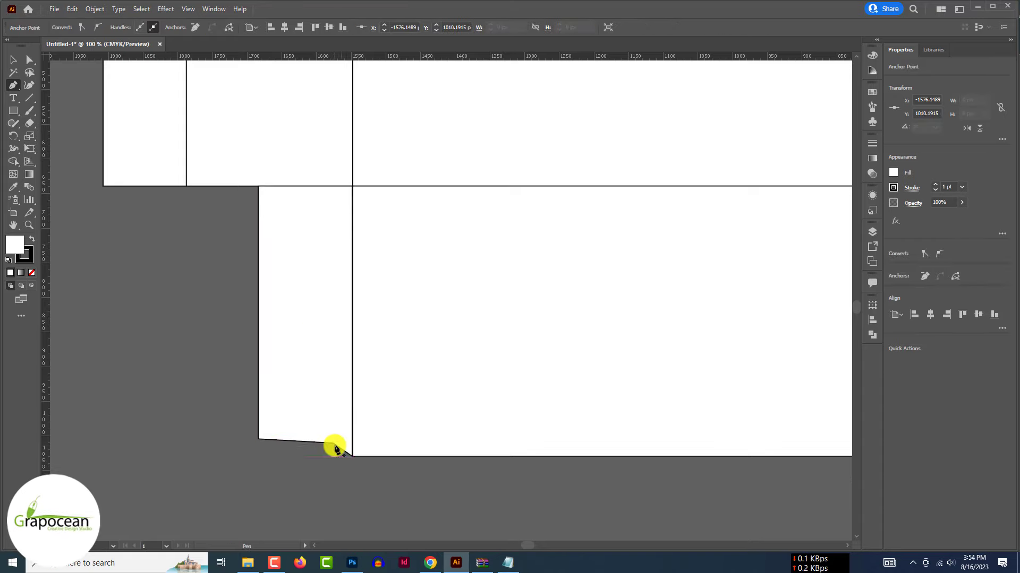
{"action": "key", "text": "Up"}
{"action": "key", "text": "Up"}
{"action": "key", "text": "Up"}
{"action": "key", "text": "Up"}
{"action": "key", "text": "Up"}
{"action": "key", "text": "Up"}
{"action": "key", "text": "Up"}
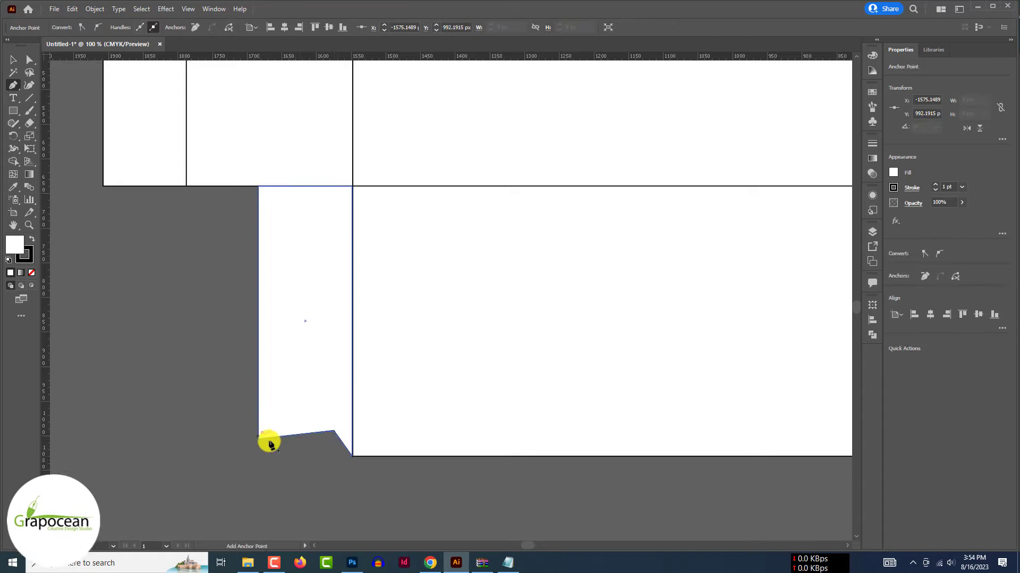
Step: Raise the outer bottom corner of the bottom-left flap further so its lower edge slopes up from the added anchor point
{"action": "left_click", "coordinate": [259, 442]}
{"action": "key", "text": "ctrl+z"}
{"action": "left_click", "coordinate": [258, 442], "text": "ctrl"}
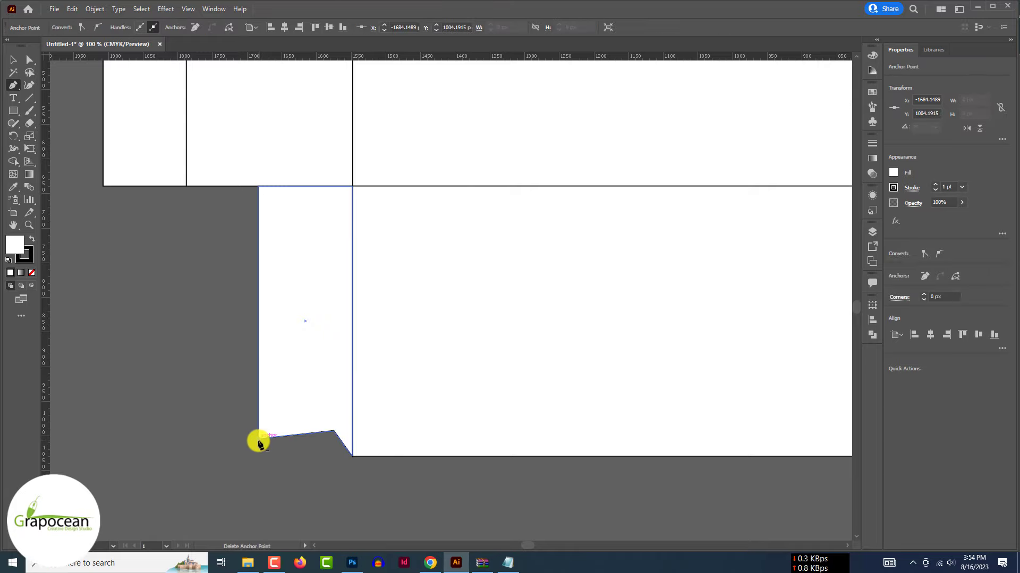
{"action": "key", "text": "Up"}
{"action": "key", "text": "Up"}
{"action": "key", "text": "Up"}
{"action": "key", "text": "Up"}
{"action": "key", "text": "Up"}
{"action": "key", "text": "Up"}
{"action": "key", "text": "Up"}
{"action": "key", "text": "Up"}
{"action": "key", "text": "Up"}
{"action": "left_click", "coordinate": [246, 464]}
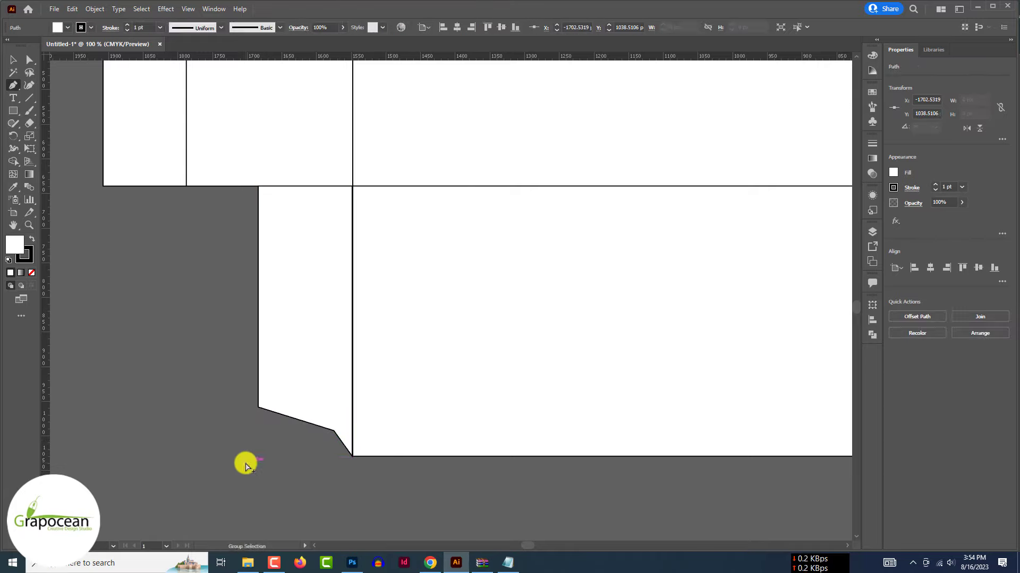
{"action": "scroll", "coordinate": [247, 461], "scroll_direction": "down", "scroll_amount": 3}
{"action": "left_click", "coordinate": [12, 59]}
{"action": "left_click", "coordinate": [146, 348]}
Step: Copy the tapered flap to the opposite side of the bottom panel and reflect the copy across the vertical axis
{"action": "scroll", "coordinate": [303, 457], "scroll_direction": "down", "scroll_amount": 2}
{"action": "scroll", "coordinate": [297, 480], "scroll_direction": "up", "scroll_amount": 2}
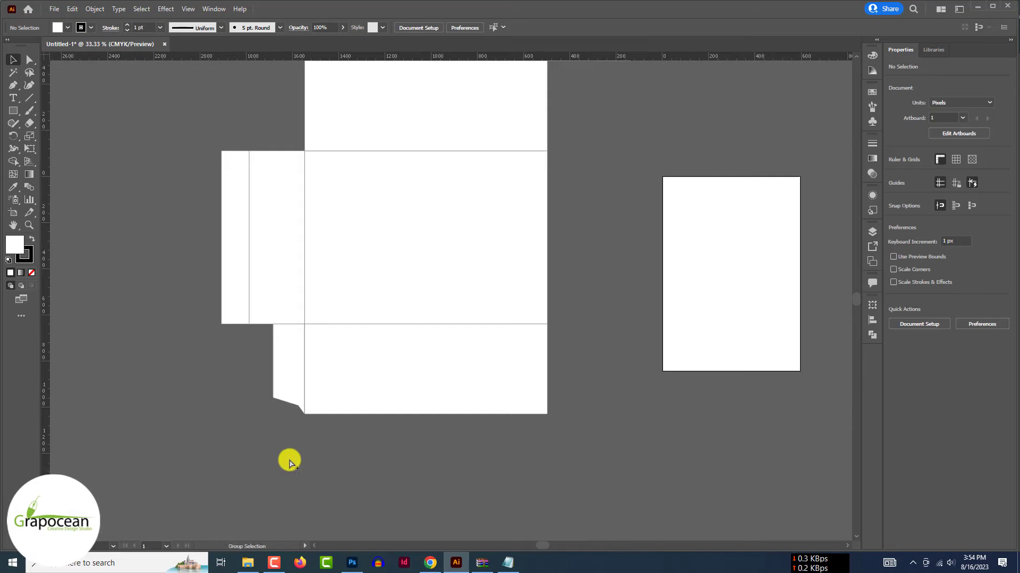
{"action": "key", "text": "ctrl+minus"}
{"action": "key", "text": "ctrl+minus"}
{"action": "left_click_drag", "start_coordinate": [423, 421], "coordinate": [423, 422]}
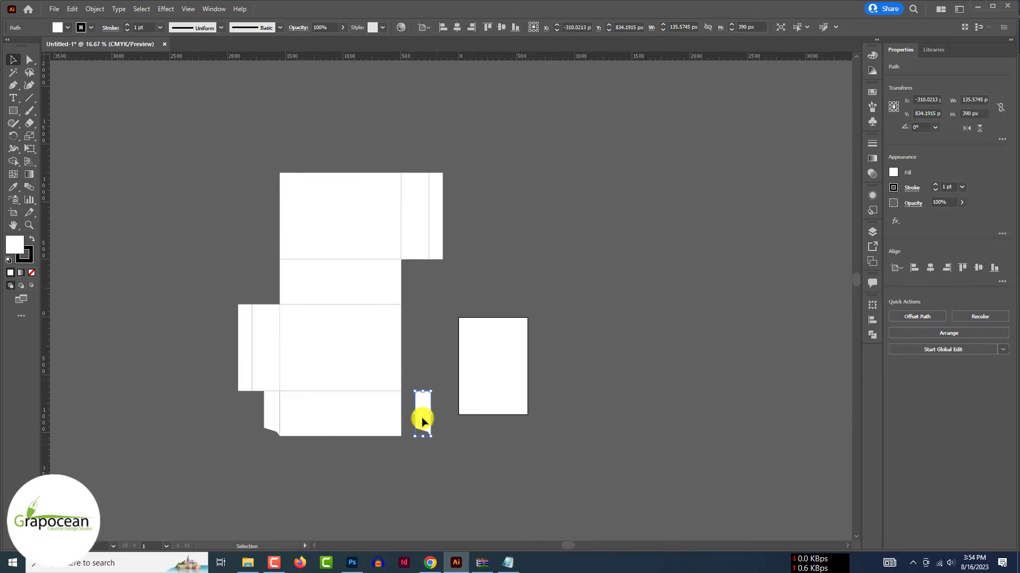
{"action": "right_click", "coordinate": [421, 421]}
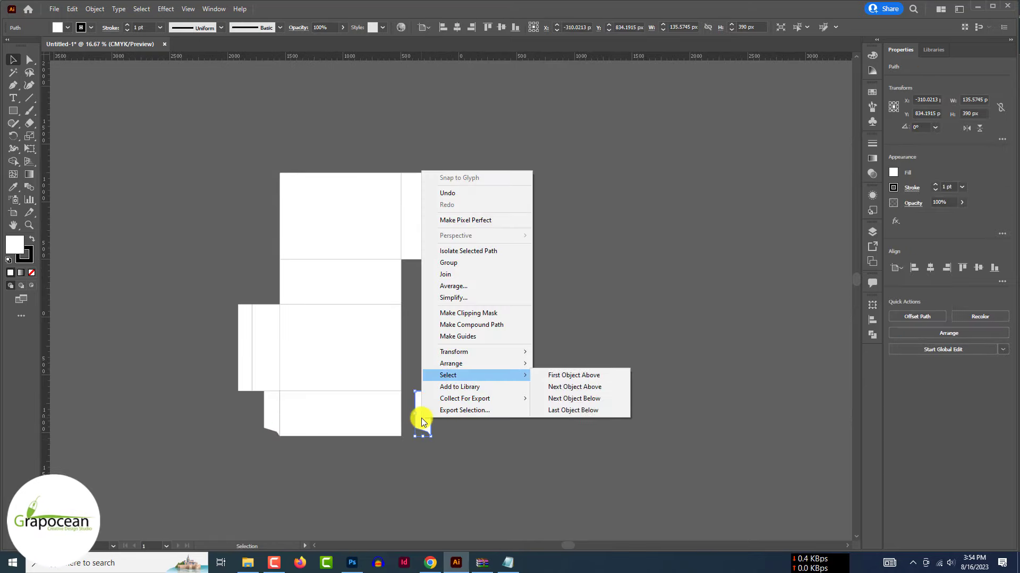
{"action": "left_click", "coordinate": [559, 390]}
{"action": "left_click", "coordinate": [512, 346]}
Step: Attach the mirrored tapered flap to the right edge of the bottom panel
{"action": "key", "text": "ctrl+plus"}
{"action": "key", "text": "ctrl+plus"}
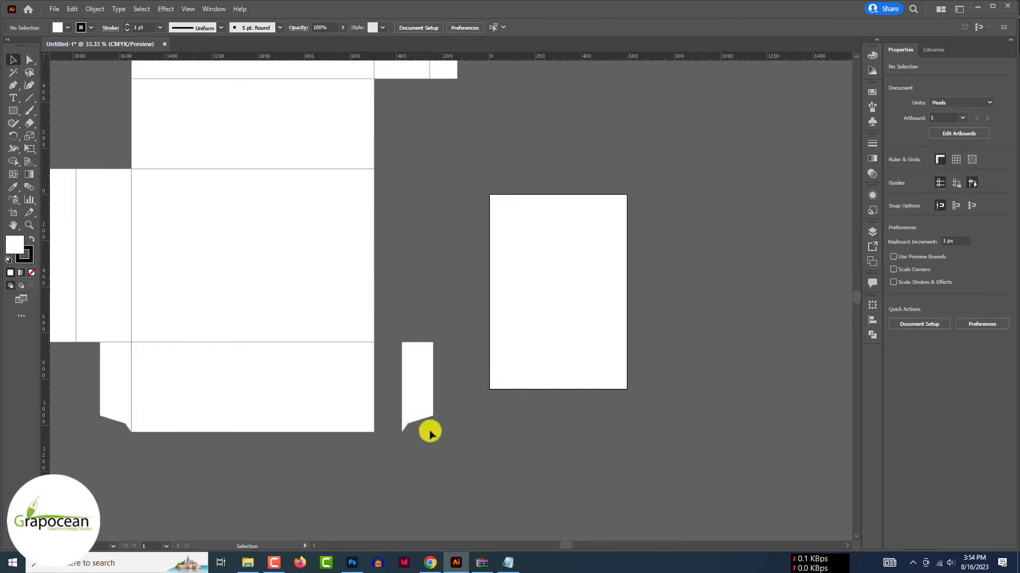
{"action": "left_click_drag", "start_coordinate": [428, 430], "coordinate": [391, 406]}
{"action": "key", "text": "ctrl+minus"}
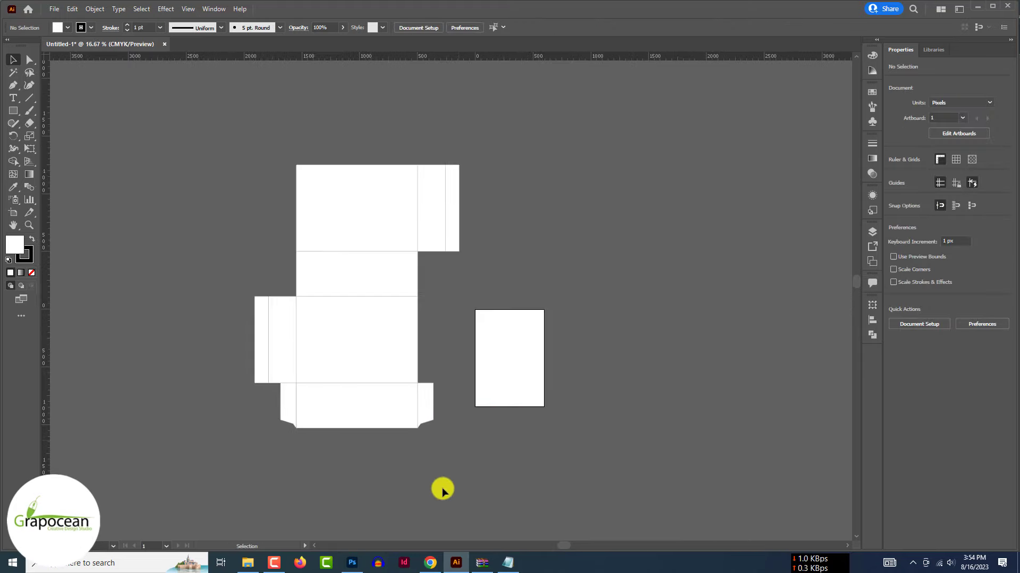
Step: Round the two outer corners of the 120 px strip on the left side flap, keeping its inner corners square
{"action": "scroll", "coordinate": [443, 491], "scroll_direction": "up", "scroll_amount": 3}
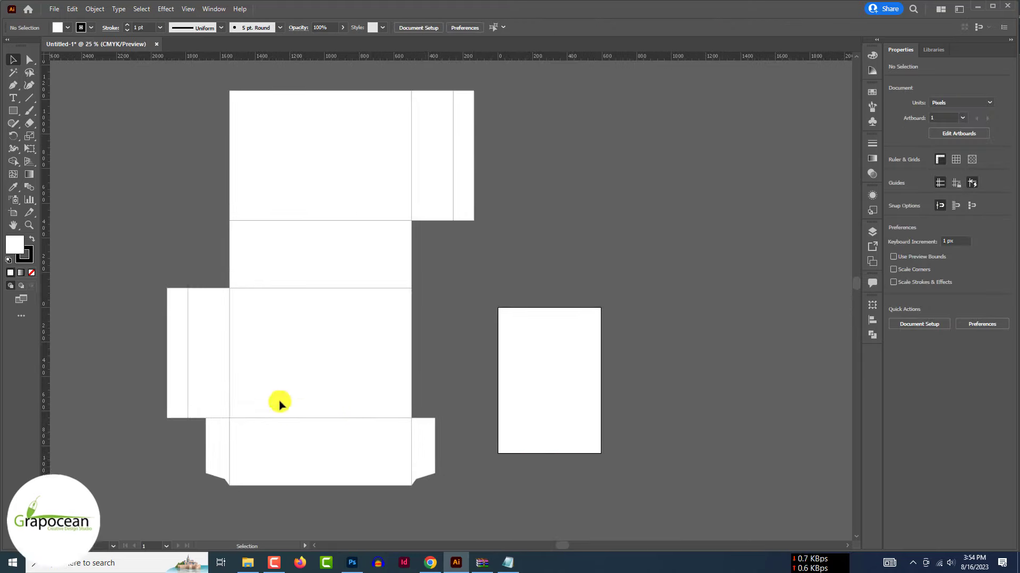
{"action": "left_click", "coordinate": [182, 351]}
{"action": "key", "text": "ctrl+plus"}
{"action": "key", "text": "ctrl+plus"}
{"action": "key", "text": "ctrl+plus"}
{"action": "key", "text": "a"}
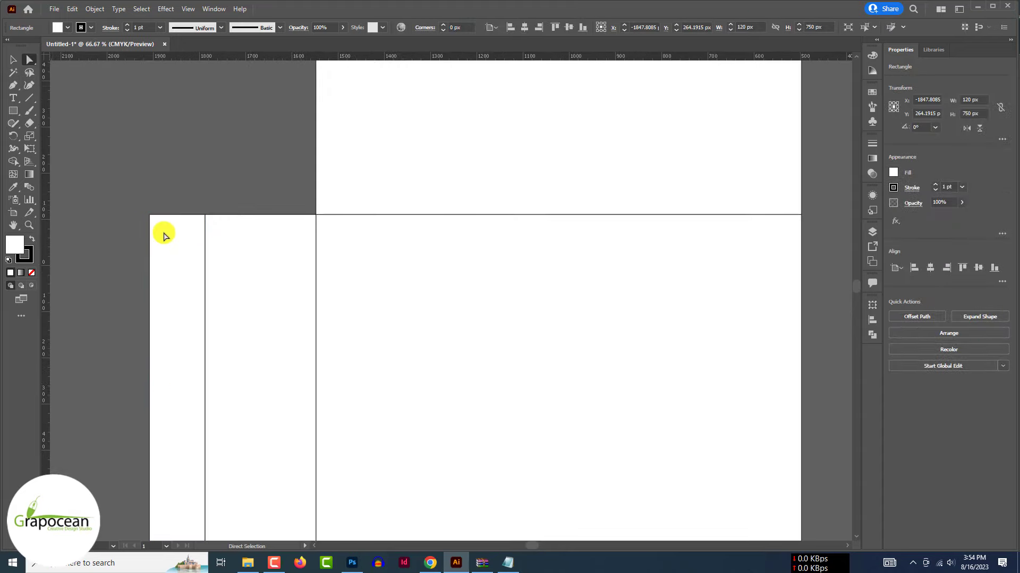
{"action": "left_click", "coordinate": [149, 216]}
{"action": "scroll", "coordinate": [149, 221], "scroll_direction": "down", "scroll_amount": 4}
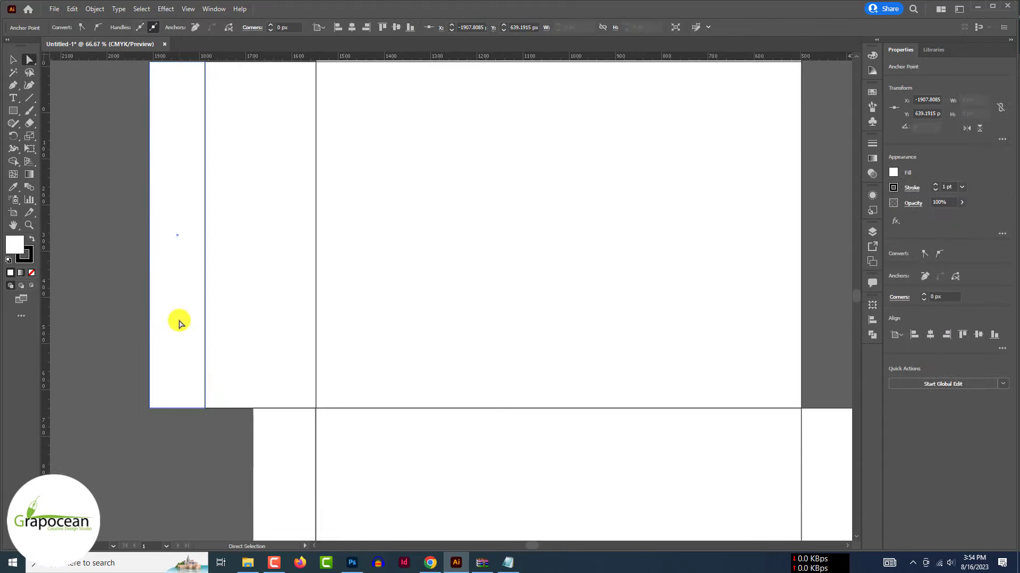
{"action": "left_click", "coordinate": [179, 322]}
{"action": "left_click", "coordinate": [13, 59]}
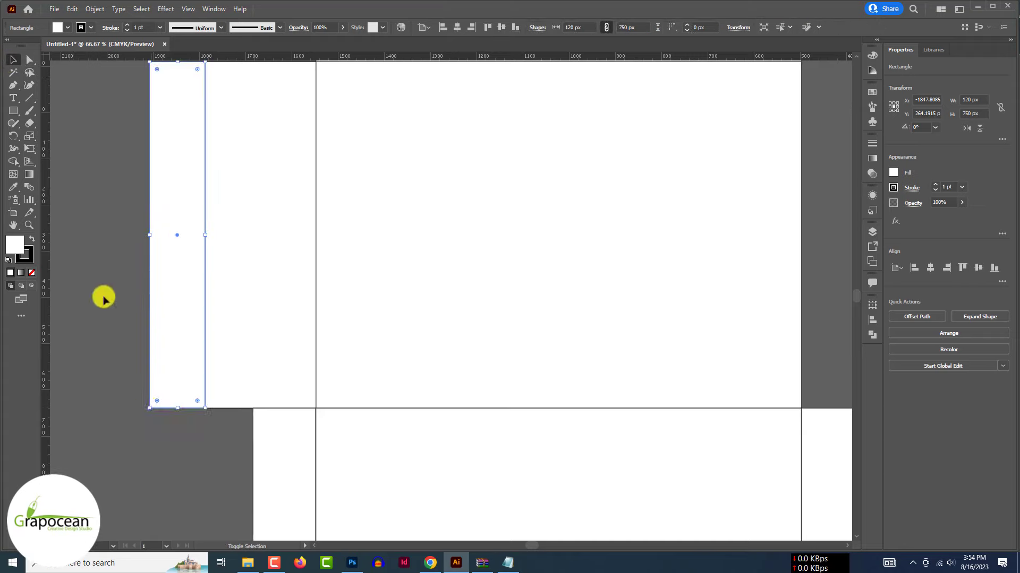
{"action": "left_click", "coordinate": [28, 65]}
{"action": "left_click", "coordinate": [150, 410]}
{"action": "scroll", "coordinate": [148, 345], "scroll_direction": "up", "scroll_amount": 2}
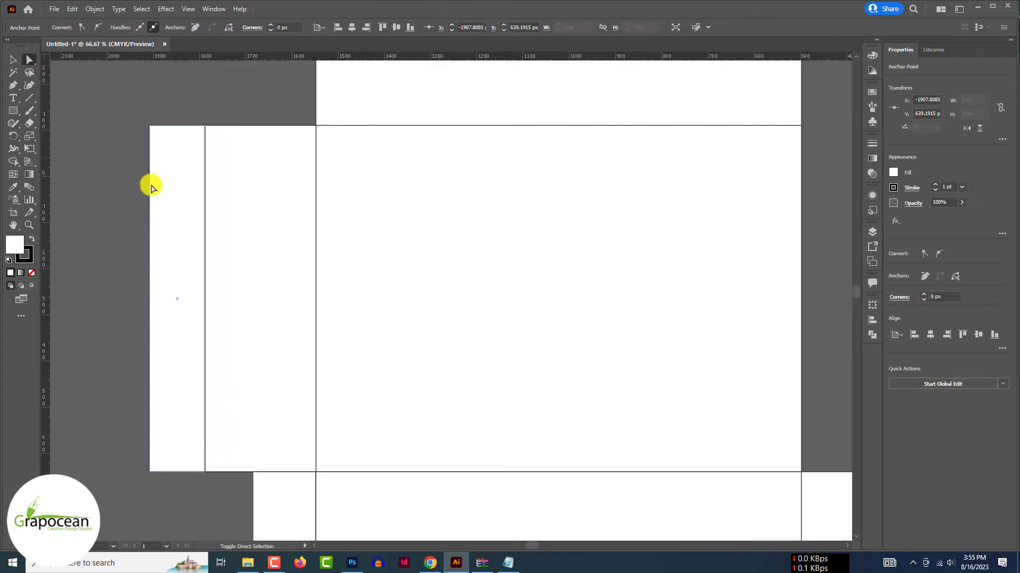
{"action": "left_click", "coordinate": [14, 60]}
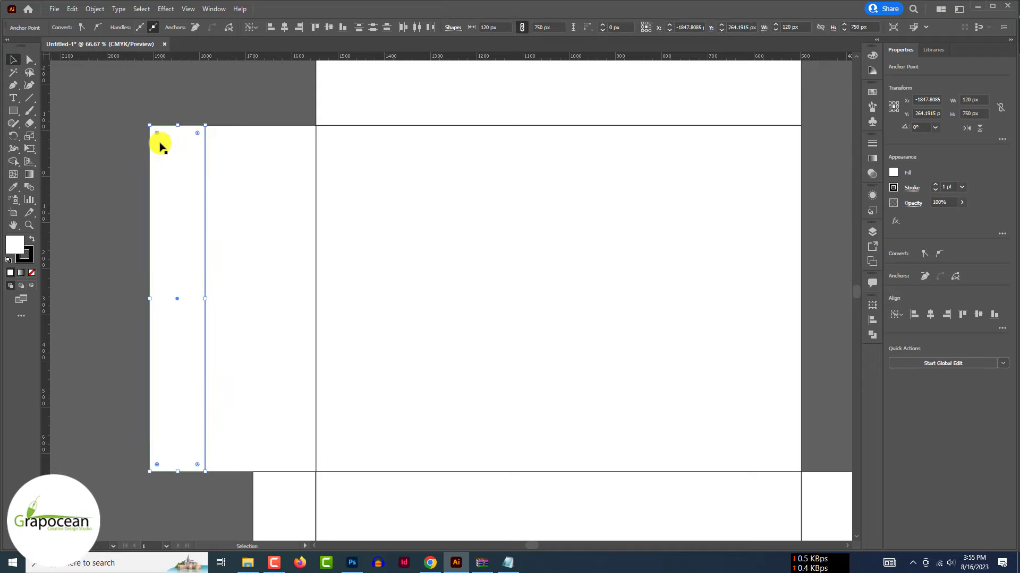
{"action": "left_click_drag", "start_coordinate": [155, 132], "coordinate": [170, 151]}
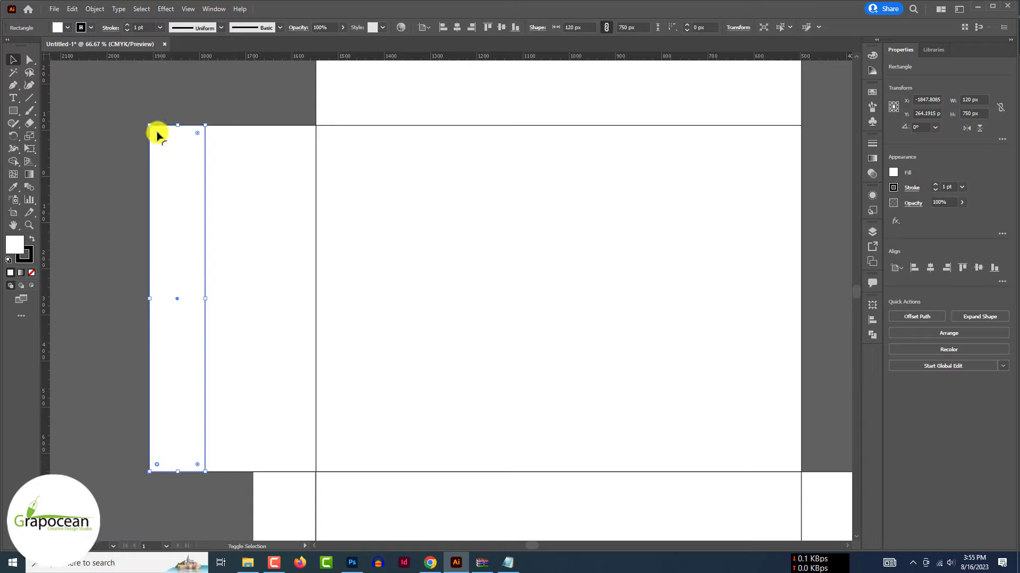
{"action": "left_click_drag", "start_coordinate": [155, 132], "coordinate": [188, 164]}
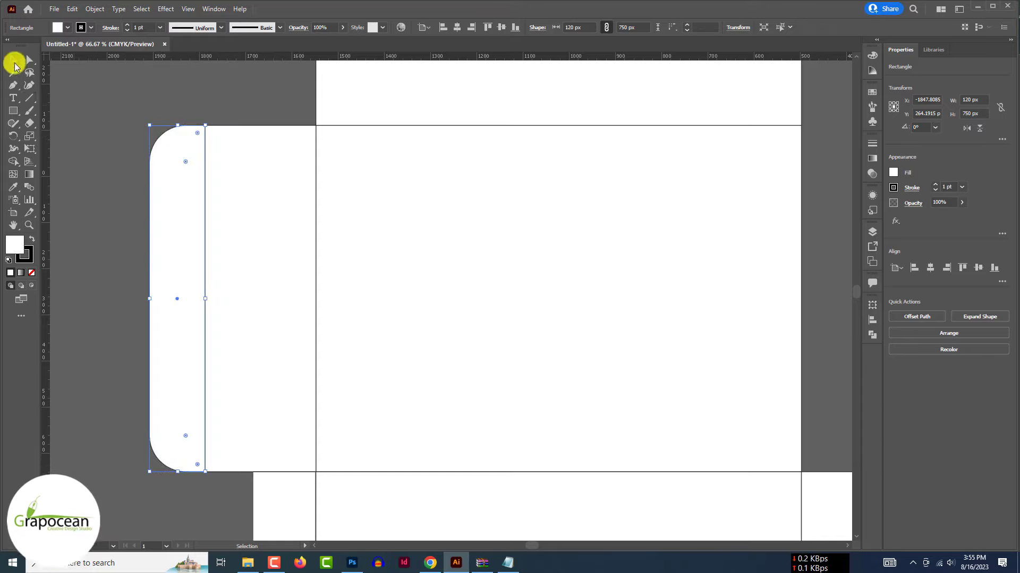
{"action": "left_click", "coordinate": [120, 255]}
Step: Replace the square outer strip of the upper right flap with a mirrored copy of the rounded strip
{"action": "scroll", "coordinate": [150, 267], "scroll_direction": "down", "scroll_amount": 4}
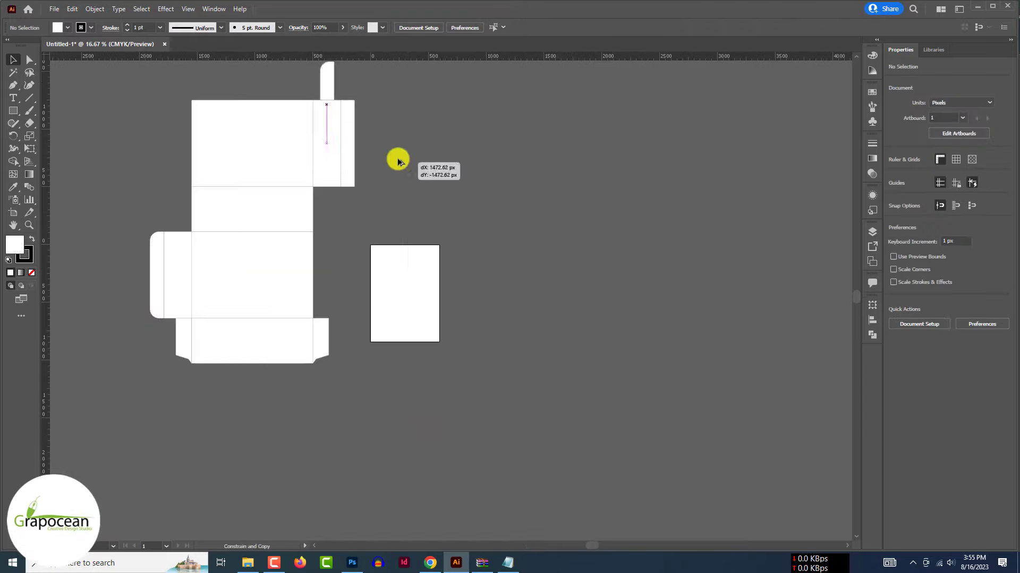
{"action": "left_click_drag", "start_coordinate": [399, 160], "coordinate": [350, 161]}
{"action": "left_click", "coordinate": [349, 154]}
{"action": "key", "text": "Delete"}
{"action": "left_click", "coordinate": [420, 192]}
{"action": "left_click", "coordinate": [440, 204]}
{"action": "scroll", "coordinate": [440, 207], "scroll_direction": "down", "scroll_amount": 2}
{"action": "scroll", "coordinate": [430, 348], "scroll_direction": "up", "scroll_amount": 2}
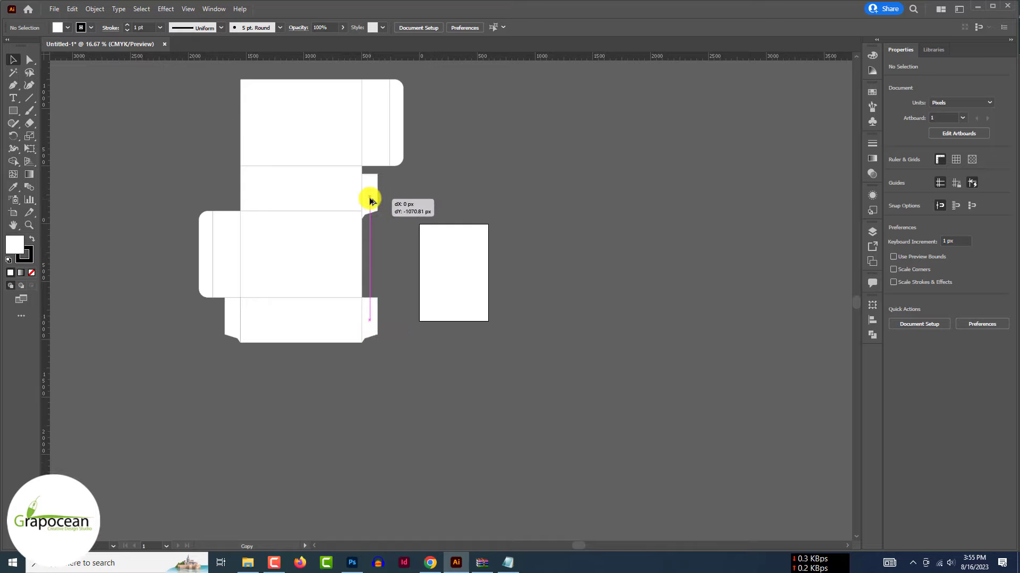
Step: Copy both tapered bottom flaps up to the sides of the 390 px middle panel and reflect the left copy across the horizontal axis
{"action": "left_click_drag", "start_coordinate": [370, 200], "coordinate": [370, 199]}
{"action": "left_click_drag", "start_coordinate": [229, 330], "coordinate": [233, 196]}
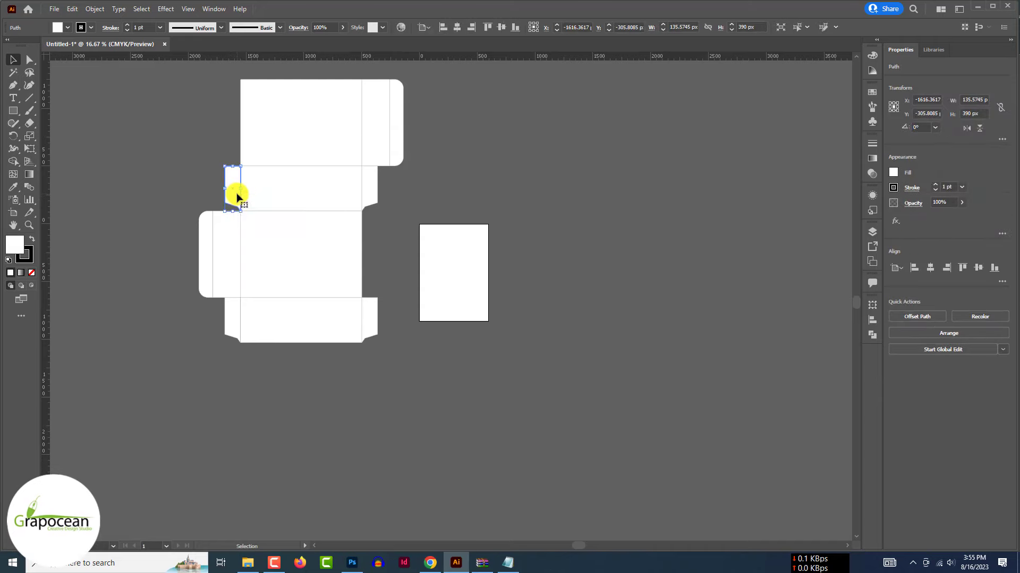
{"action": "right_click", "coordinate": [236, 195]}
{"action": "mouse_move", "coordinate": [318, 375]}
{"action": "left_click", "coordinate": [394, 415]}
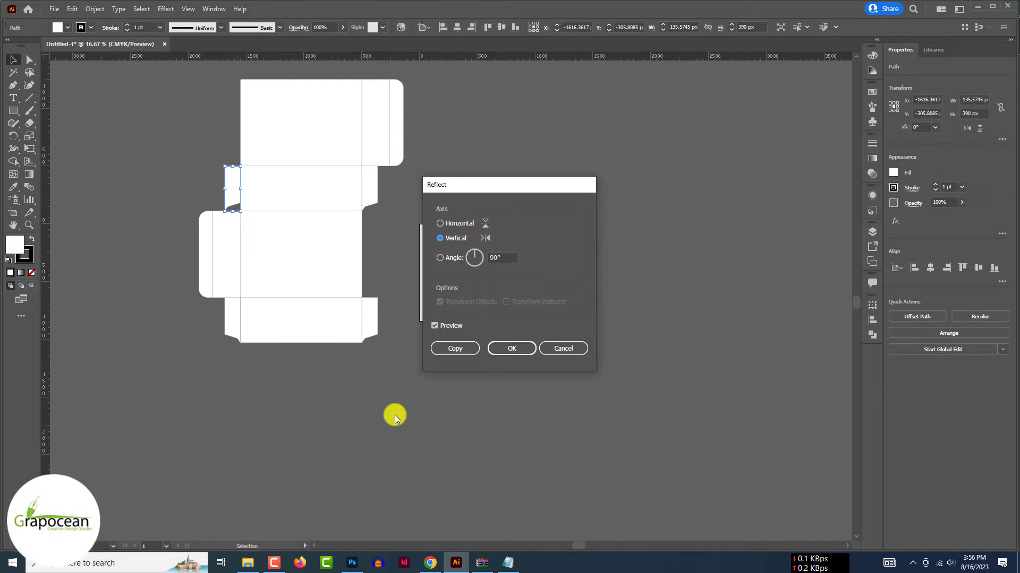
{"action": "left_click", "coordinate": [447, 261]}
{"action": "left_click", "coordinate": [509, 349]}
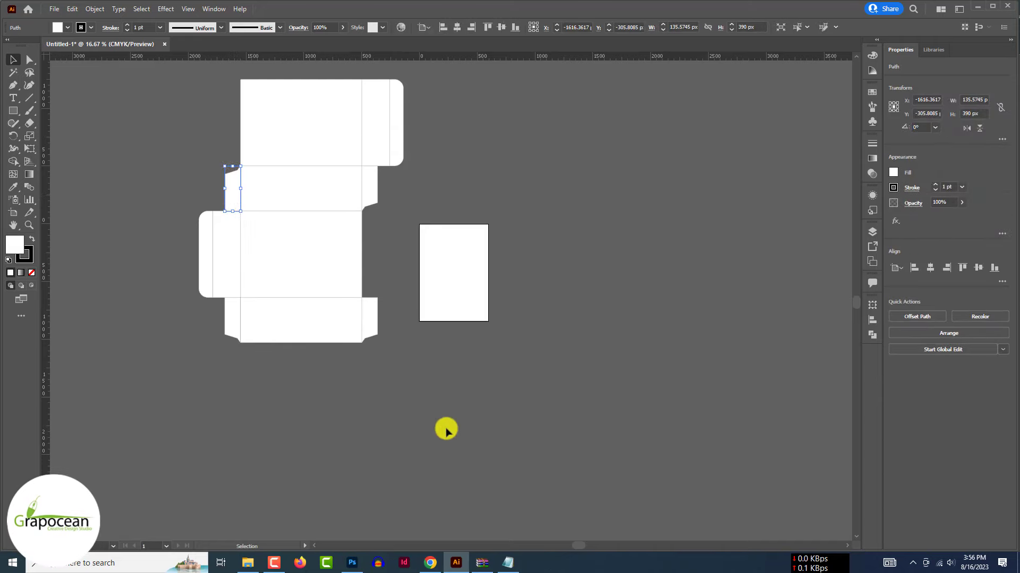
{"action": "left_click", "coordinate": [444, 428]}
{"action": "key", "text": "ctrl+minus"}
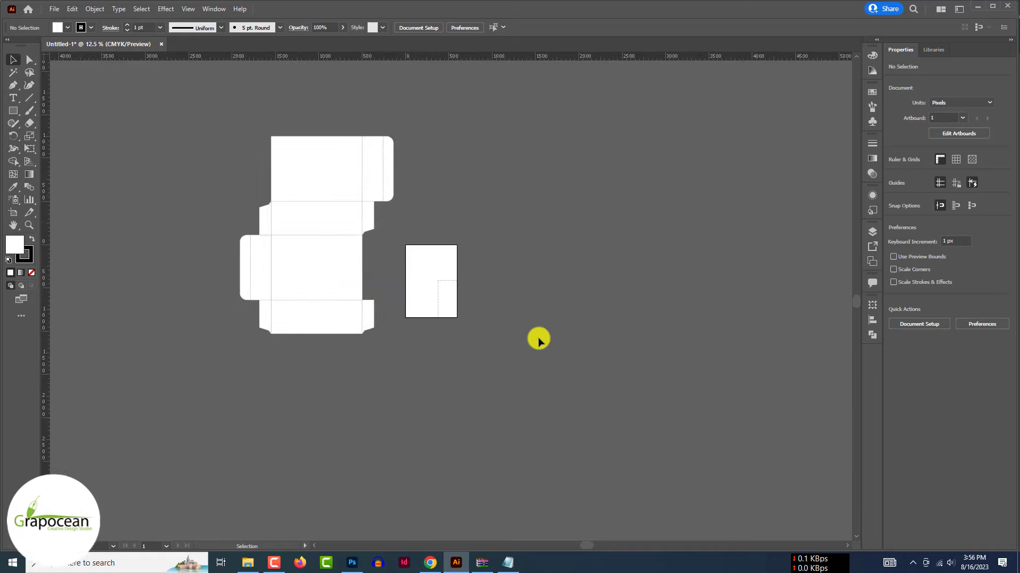
{"action": "key", "text": "ctrl+plus"}
{"action": "scroll", "coordinate": [539, 343], "scroll_direction": "down", "scroll_amount": 1}
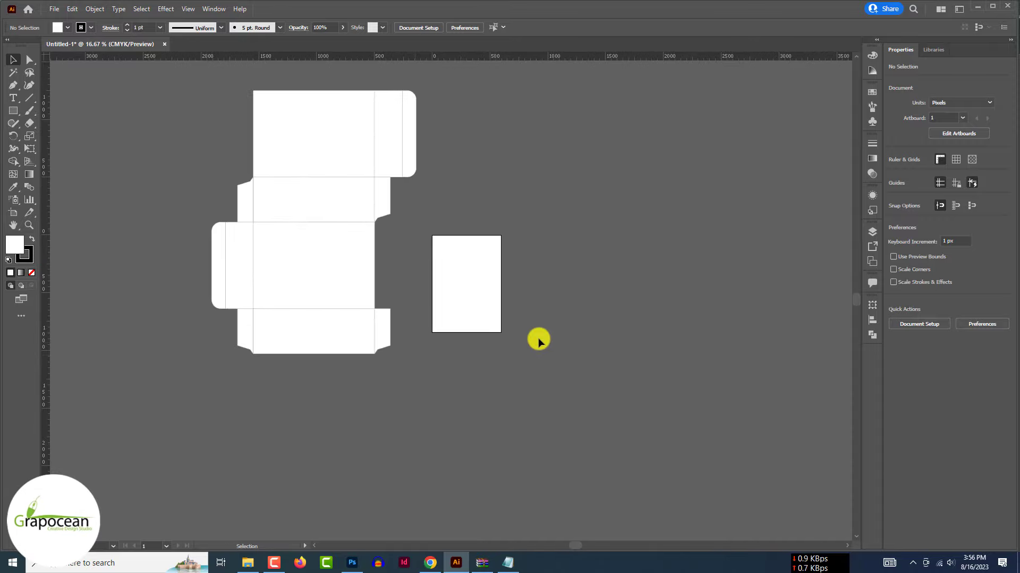
{"action": "scroll", "coordinate": [538, 343], "scroll_direction": "up", "scroll_amount": 3}
{"action": "scroll", "coordinate": [539, 342], "scroll_direction": "down", "scroll_amount": 2}
{"action": "scroll", "coordinate": [538, 341], "scroll_direction": "down", "scroll_amount": 1}
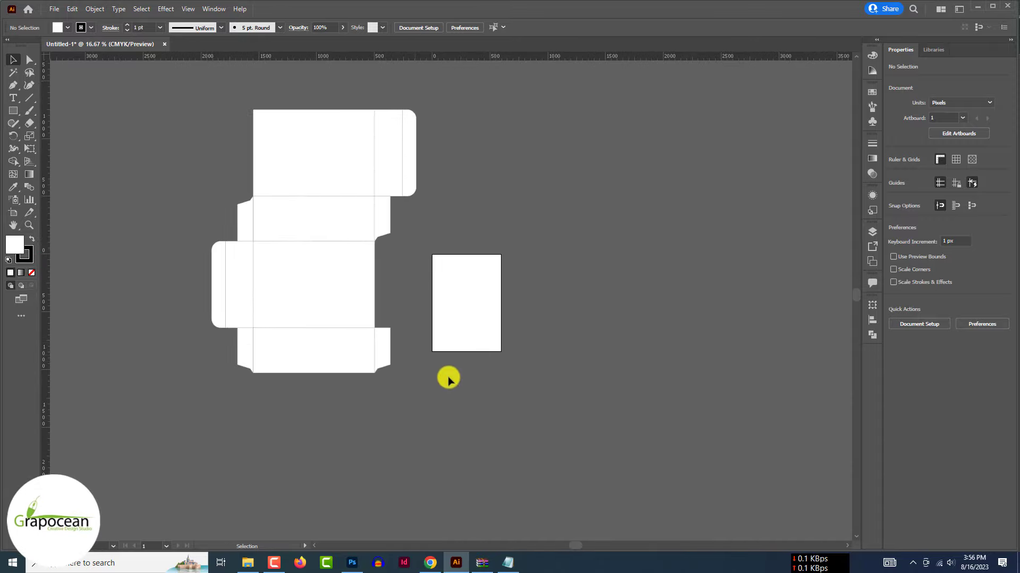
Step: Select all the dieline shapes and set their stroke weight to 4 pt
{"action": "left_click_drag", "start_coordinate": [224, 171], "coordinate": [159, 118]}
{"action": "scroll", "coordinate": [159, 119], "scroll_direction": "up", "scroll_amount": 5}
{"action": "scroll", "coordinate": [160, 118], "scroll_direction": "up", "scroll_amount": 3}
{"action": "scroll", "coordinate": [453, 423], "scroll_direction": "down", "scroll_amount": 6}
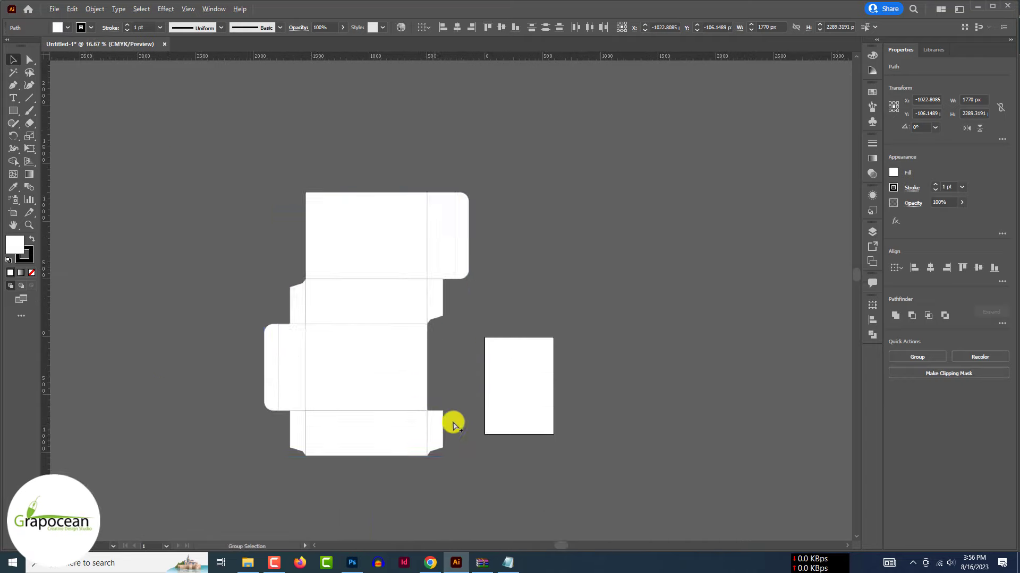
{"action": "left_click_drag", "start_coordinate": [444, 428], "coordinate": [348, 264]}
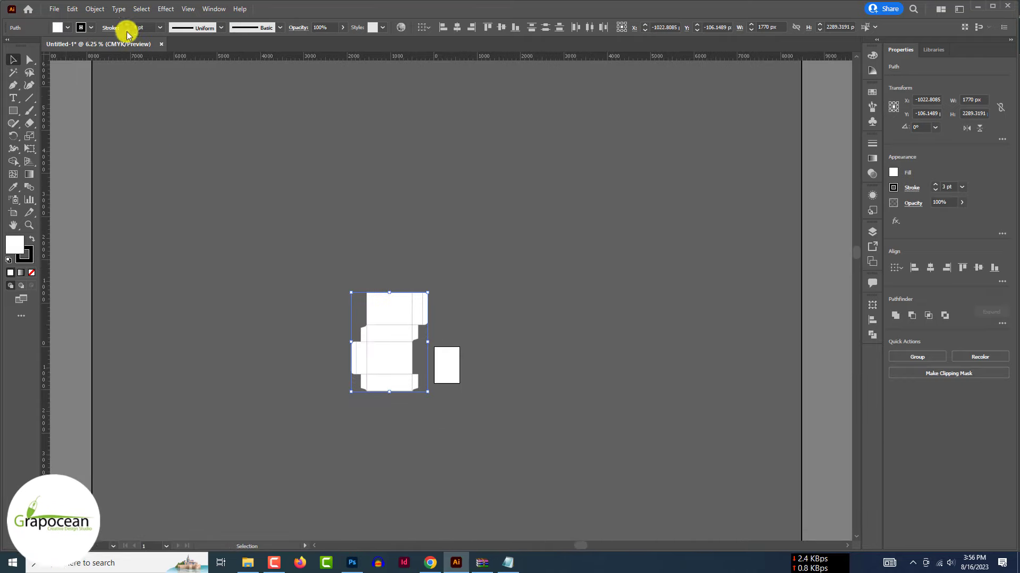
{"action": "left_click", "coordinate": [312, 393]}
{"action": "key", "text": "ctrl+plus"}
{"action": "key", "text": "ctrl+plus"}
{"action": "scroll", "coordinate": [314, 396], "scroll_direction": "down", "scroll_amount": 2}
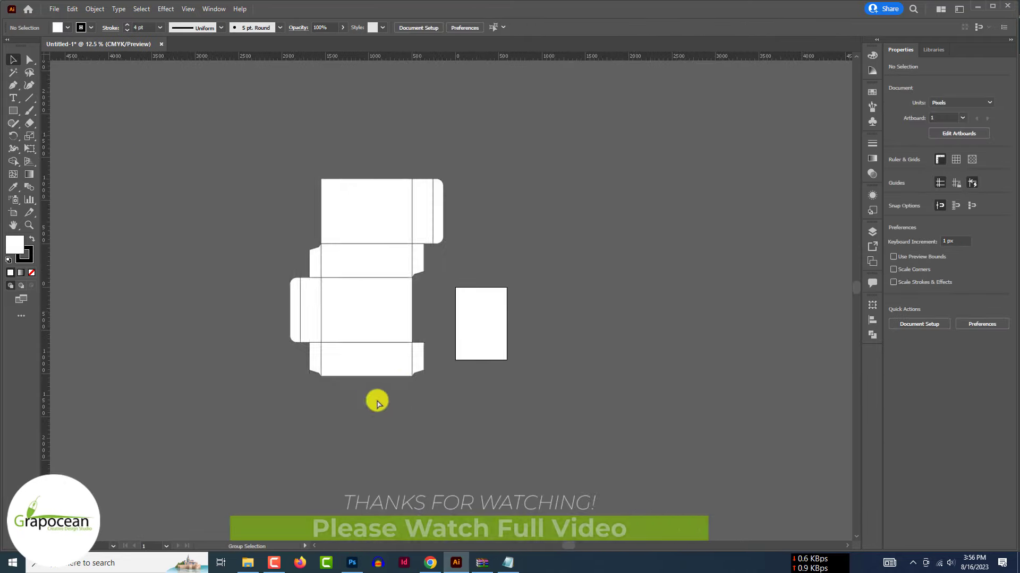
Step: Undo the last stroke weight change on the dieline shapes
{"action": "key", "text": "ctrl+z"}
{"action": "left_click", "coordinate": [473, 410]}
{"action": "scroll", "coordinate": [473, 411], "scroll_direction": "up", "scroll_amount": 4}
{"action": "key", "text": "ctrl+minus"}
{"action": "key", "text": "ctrl+minus"}
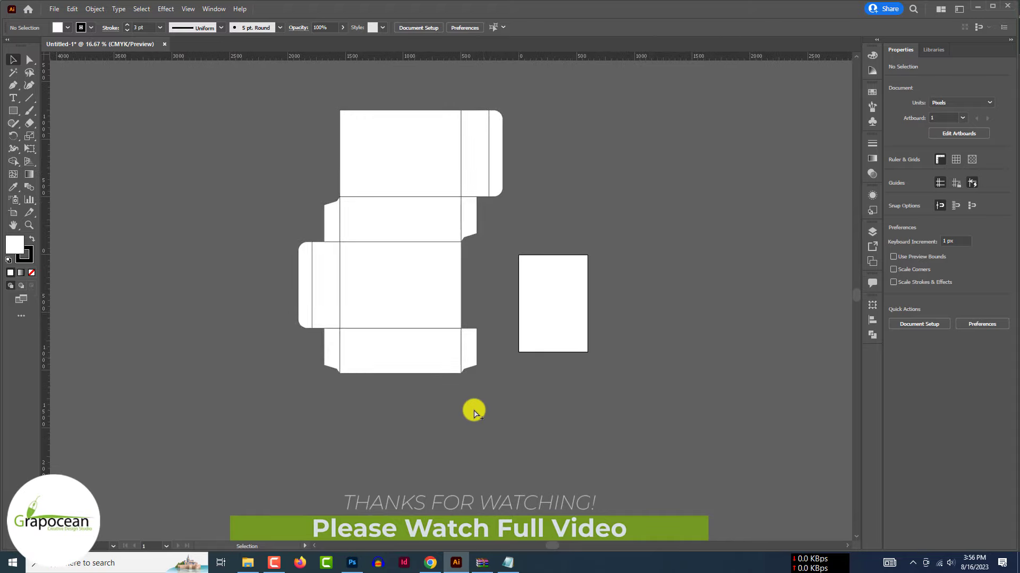
Step: Copy a panel above the dieline as a 1050 by 195 px strip and attach it to the uppermost panel's top edge
{"action": "key", "text": "ctrl+plus"}
{"action": "key", "text": "ctrl+plus"}
{"action": "key", "text": "ctrl+plus"}
{"action": "scroll", "coordinate": [473, 357], "scroll_direction": "down", "scroll_amount": 1}
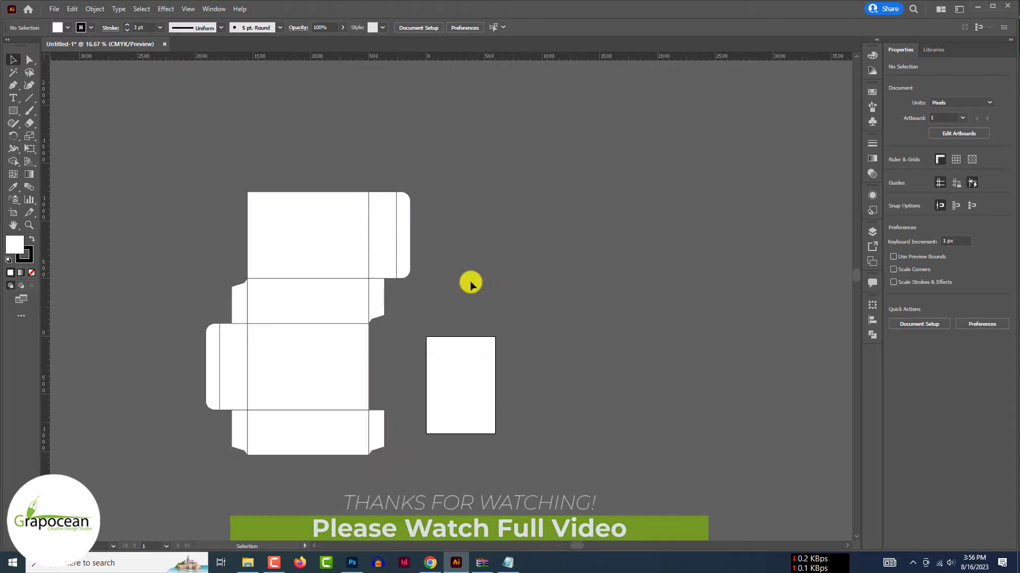
{"action": "left_click_drag", "start_coordinate": [353, 318], "coordinate": [307, 171]}
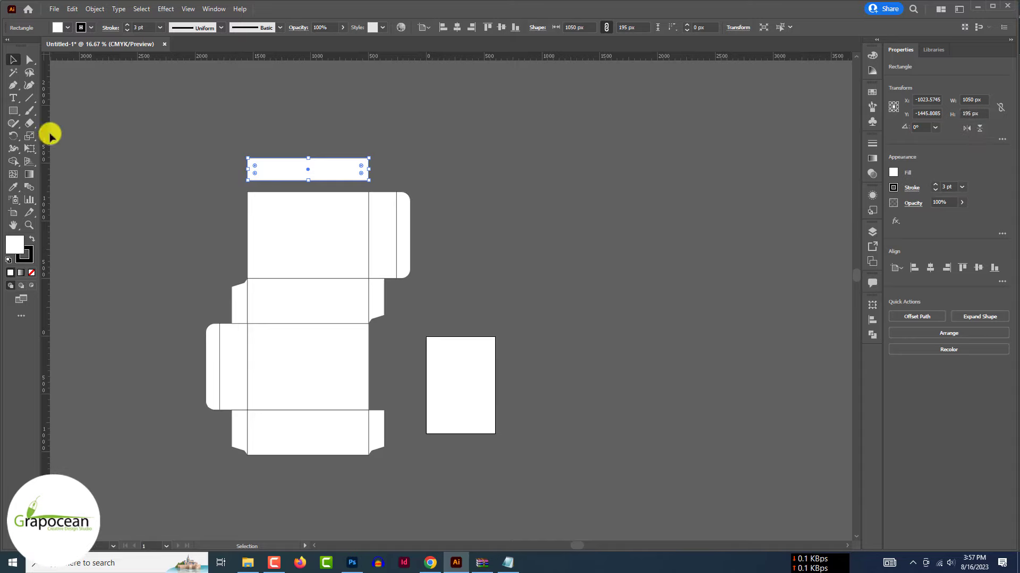
{"action": "left_click", "coordinate": [160, 141]}
{"action": "scroll", "coordinate": [297, 158], "scroll_direction": "up", "scroll_amount": 2}
{"action": "left_click_drag", "start_coordinate": [321, 179], "coordinate": [322, 202]}
{"action": "left_click", "coordinate": [486, 179]}
{"action": "scroll", "coordinate": [485, 178], "scroll_direction": "down", "scroll_amount": 3}
{"action": "scroll", "coordinate": [425, 179], "scroll_direction": "up", "scroll_amount": 3}
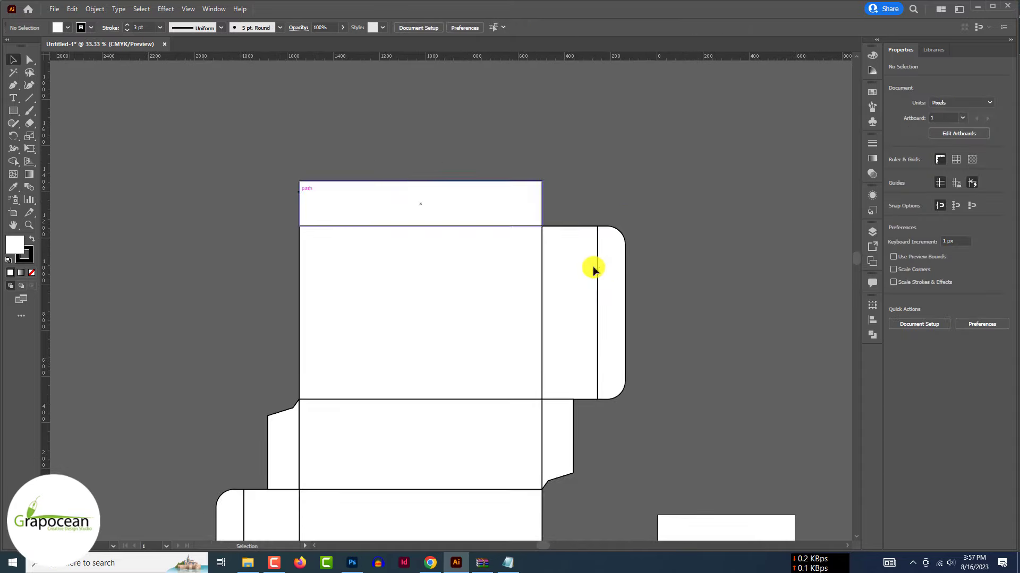
Step: Taper the 195 px top strip by narrowing its outer edge symmetrically with a perspective Free Transform
{"action": "left_click", "coordinate": [29, 59]}
{"action": "left_click", "coordinate": [300, 183]}
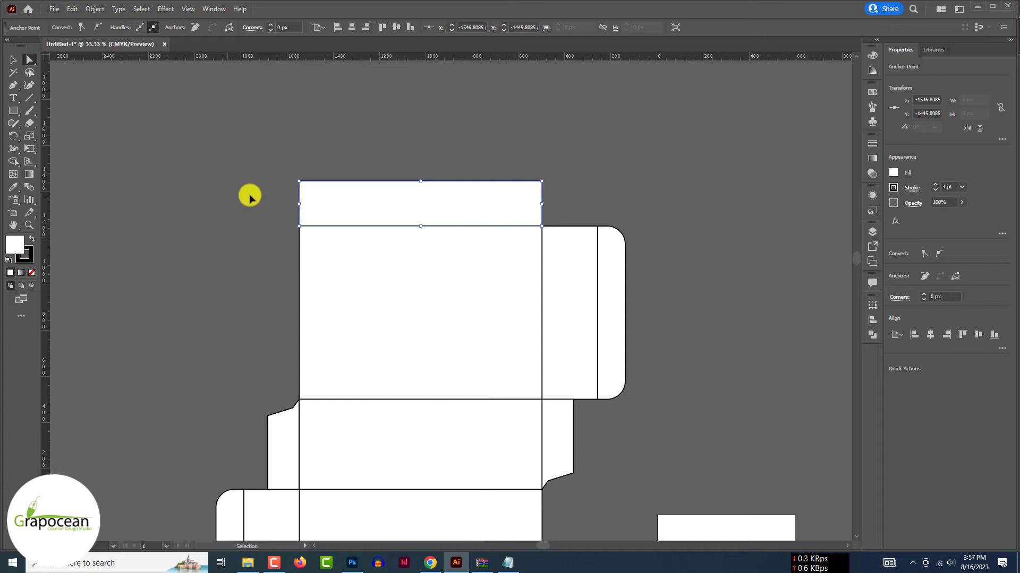
{"action": "left_click", "coordinate": [31, 150]}
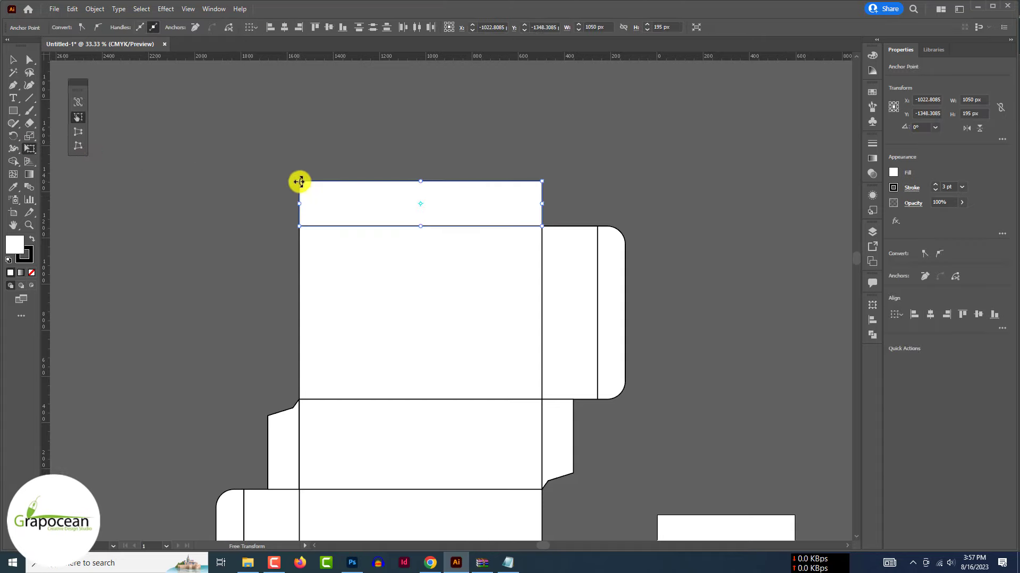
{"action": "left_click_drag", "start_coordinate": [300, 182], "coordinate": [309, 181]}
{"action": "left_click", "coordinate": [14, 60]}
{"action": "left_click", "coordinate": [159, 322]}
{"action": "scroll", "coordinate": [310, 274], "scroll_direction": "down", "scroll_amount": 4}
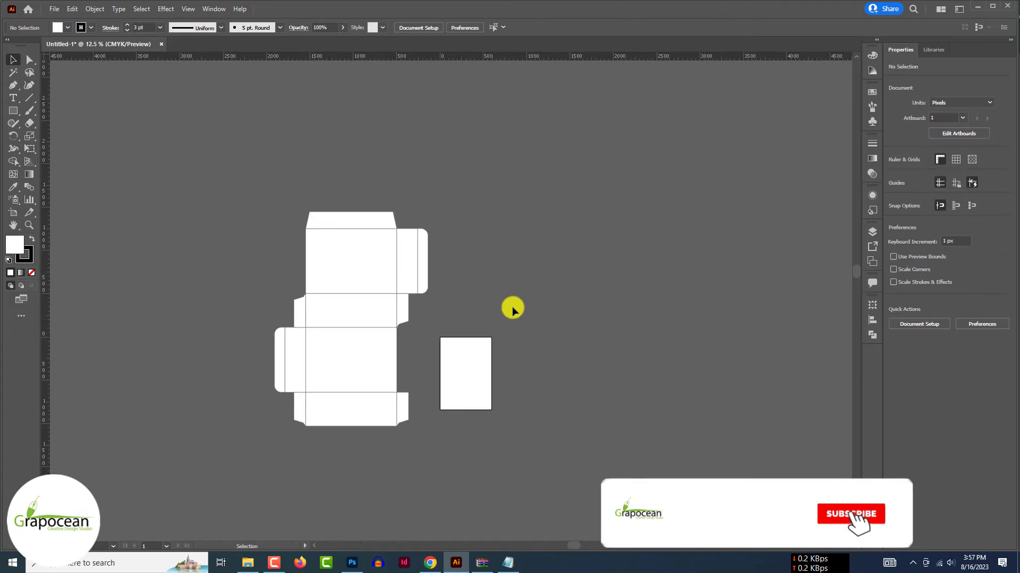
{"action": "scroll", "coordinate": [513, 311], "scroll_direction": "up", "scroll_amount": 2}
{"action": "scroll", "coordinate": [513, 313], "scroll_direction": "down", "scroll_amount": 2}
{"action": "scroll", "coordinate": [512, 317], "scroll_direction": "down", "scroll_amount": 1}
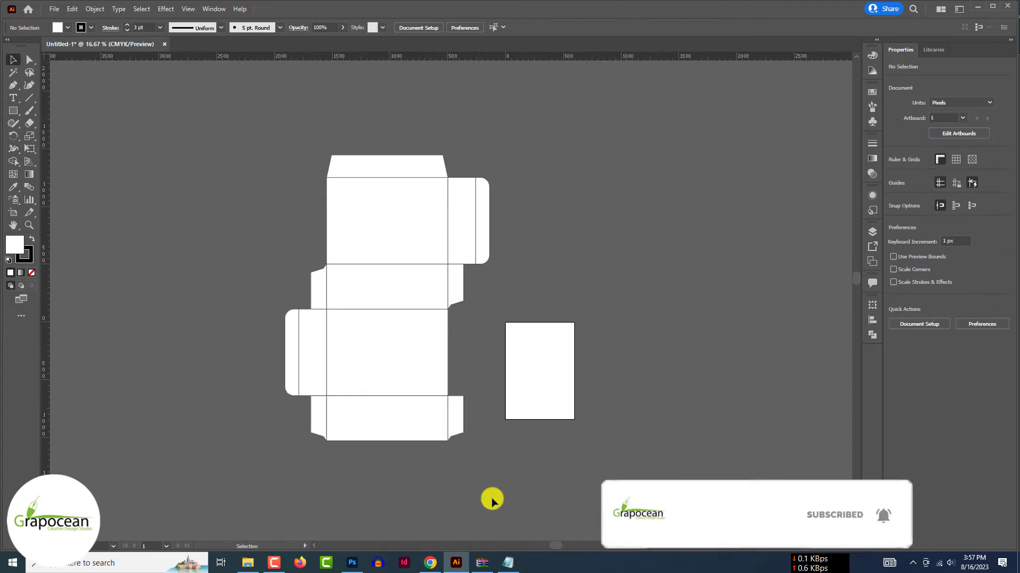
{"action": "left_click", "coordinate": [14, 98]}
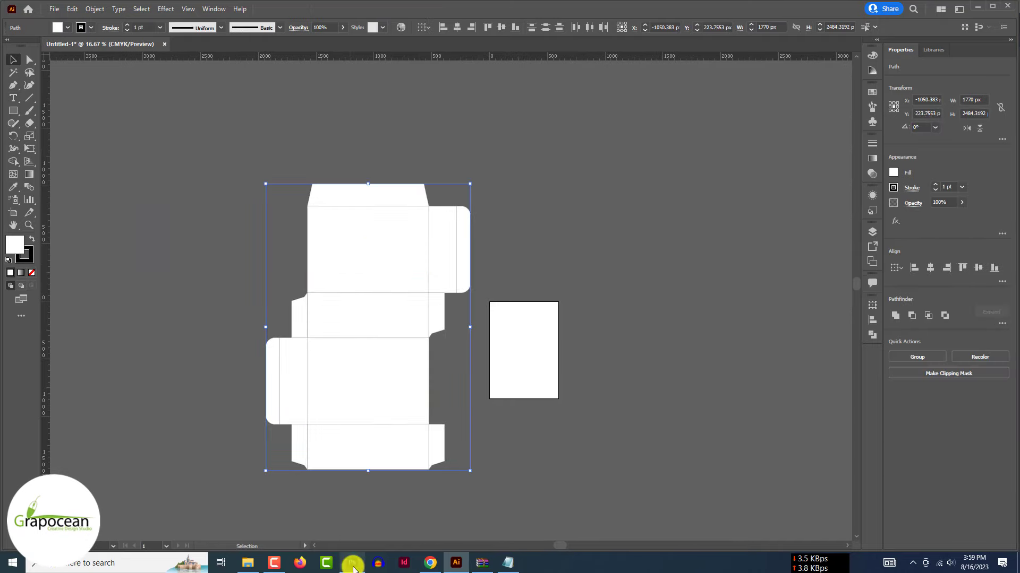
Step: Switch to Photoshop and open dialine.png from the Downloads folder
{"action": "left_click", "coordinate": [352, 563]}
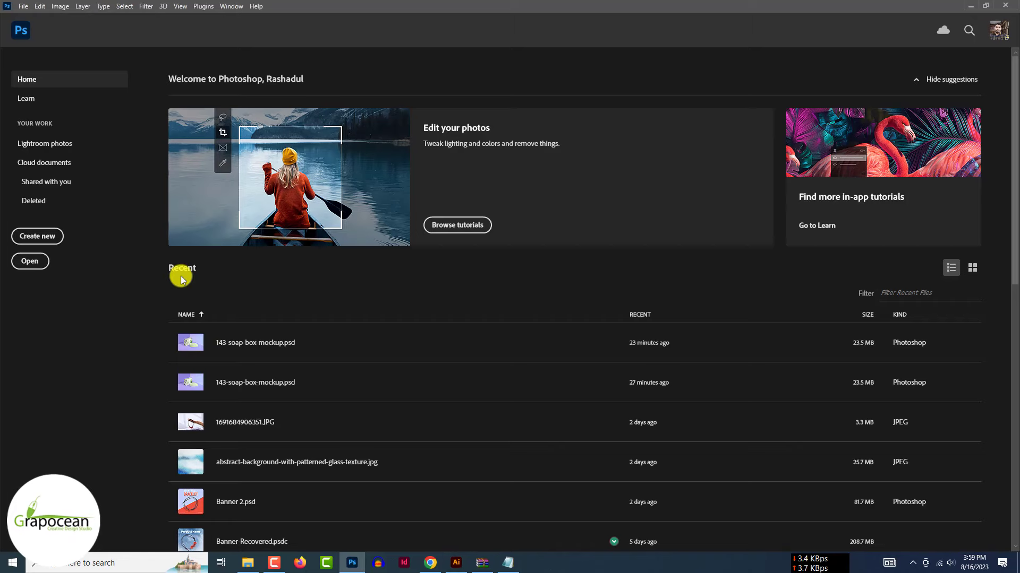
{"action": "left_click", "coordinate": [23, 7]}
{"action": "left_click", "coordinate": [33, 27]}
{"action": "left_click", "coordinate": [48, 171]}
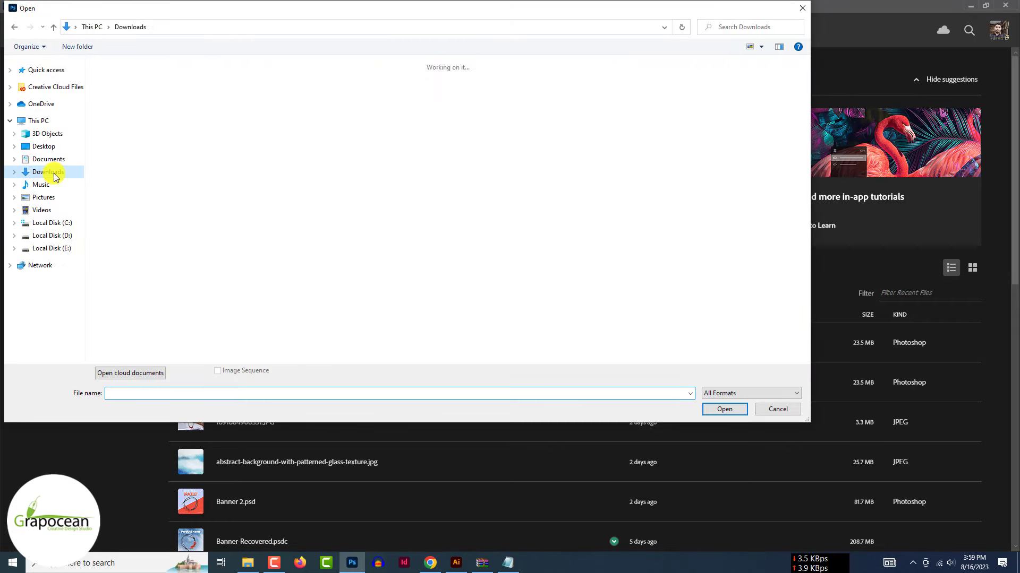
{"action": "left_click", "coordinate": [190, 174]}
{"action": "left_click", "coordinate": [725, 409]}
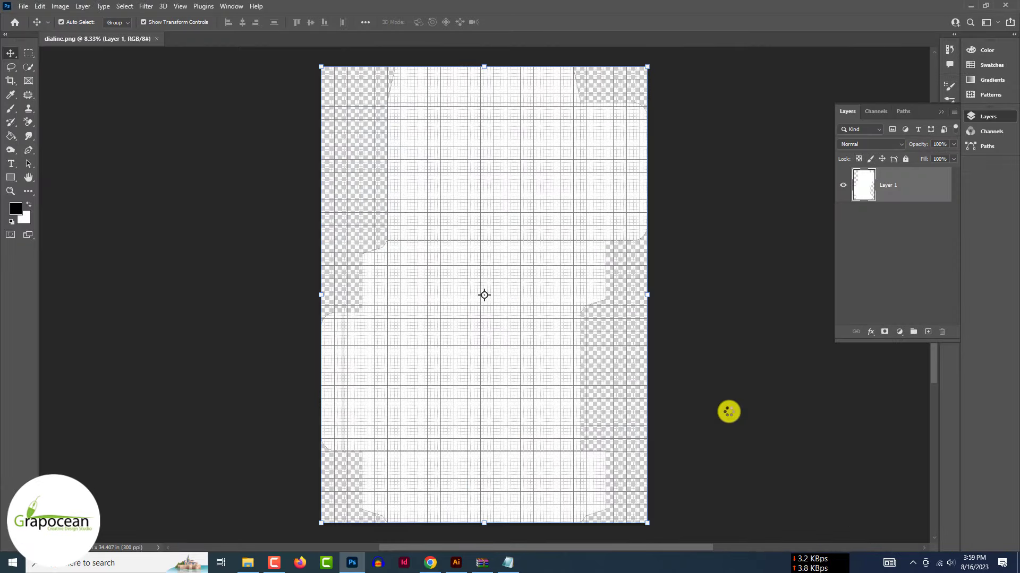
Step: Hide the grid overlay on the dieline image
{"action": "key", "text": "ctrl+h"}
{"action": "scroll", "coordinate": [729, 415], "scroll_direction": "down", "scroll_amount": 2}
{"action": "scroll", "coordinate": [729, 415], "scroll_direction": "up", "scroll_amount": 5}
{"action": "scroll", "coordinate": [728, 414], "scroll_direction": "down", "scroll_amount": 2}
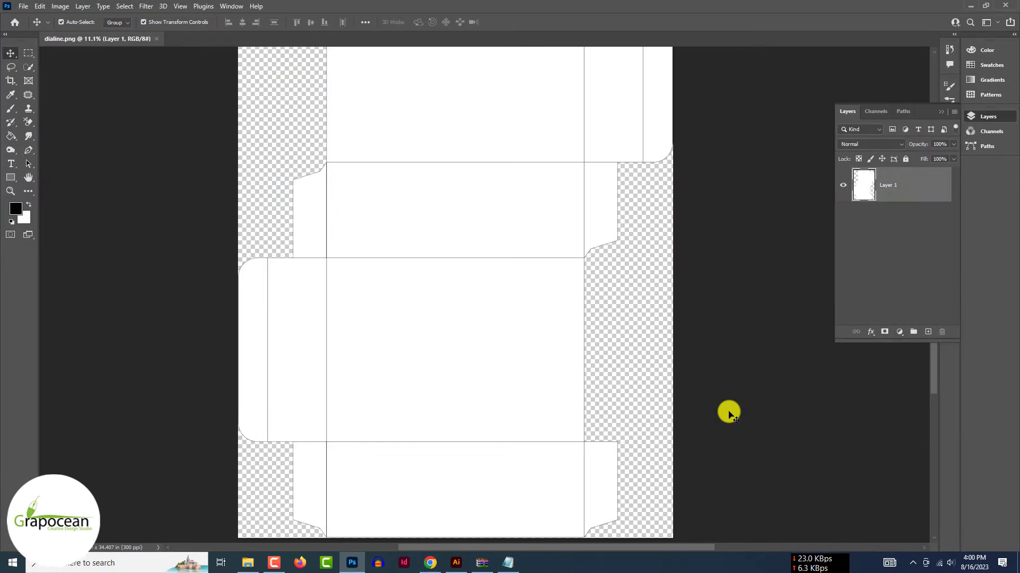
{"action": "scroll", "coordinate": [728, 413], "scroll_direction": "up", "scroll_amount": 2}
{"action": "scroll", "coordinate": [728, 413], "scroll_direction": "down", "scroll_amount": 4}
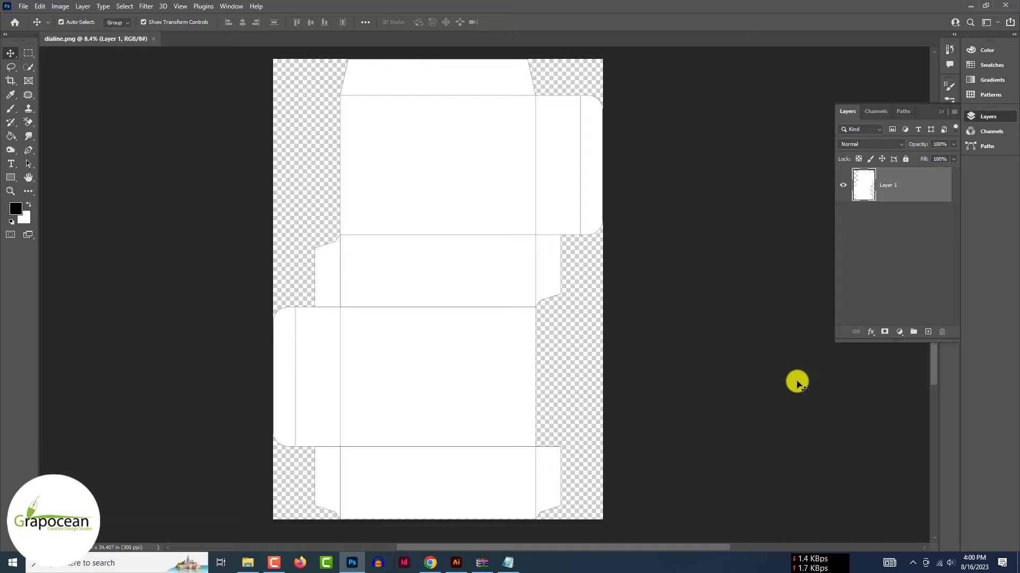
Step: Add a solid colour fill layer in grey bbbbbb and place it beneath the dieline layer
{"action": "left_click", "coordinate": [902, 336]}
{"action": "left_click", "coordinate": [940, 344]}
{"action": "left_click", "coordinate": [971, 358]}
{"action": "left_click_drag", "start_coordinate": [913, 185], "coordinate": [875, 223]}
{"action": "double_click", "coordinate": [873, 223]}
{"action": "left_click_drag", "start_coordinate": [835, 381], "coordinate": [680, 403]}
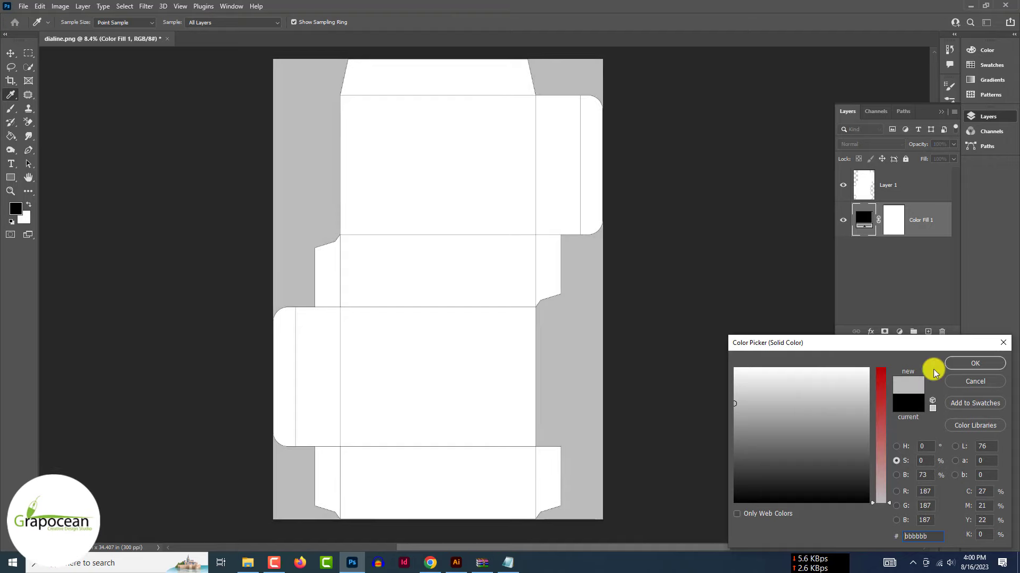
{"action": "left_click", "coordinate": [956, 363]}
Step: Extend the canvas around the dieline with the Crop tool to about 31.18 by 37.97 in
{"action": "key", "text": "v"}
{"action": "left_click_drag", "start_coordinate": [273, 290], "coordinate": [247, 286]}
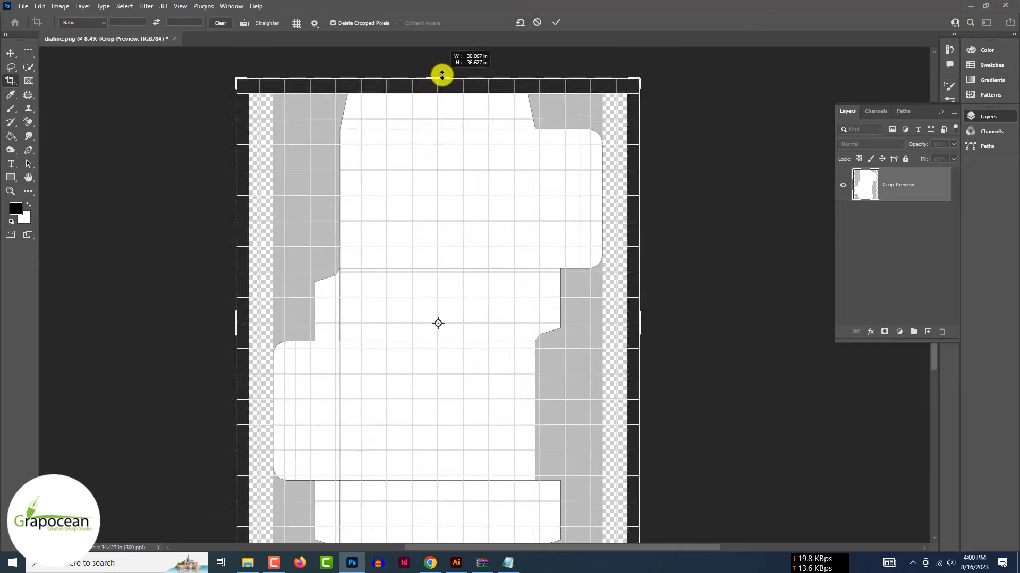
{"action": "left_click_drag", "start_coordinate": [442, 74], "coordinate": [471, 50]}
{"action": "left_click", "coordinate": [556, 22]}
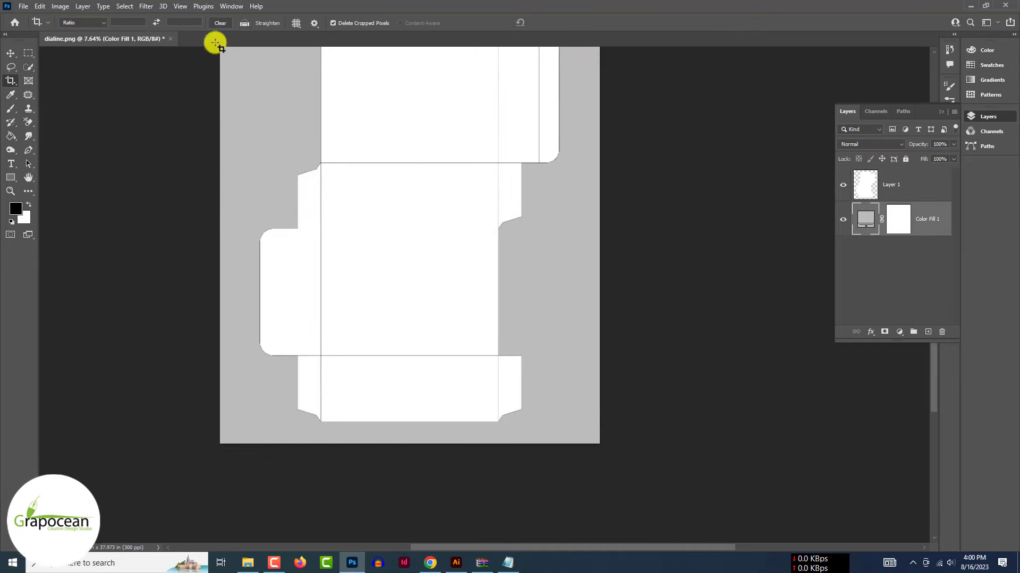
{"action": "scroll", "coordinate": [14, 56], "scroll_direction": "up", "scroll_amount": 13}
{"action": "scroll", "coordinate": [13, 56], "scroll_direction": "down", "scroll_amount": 5}
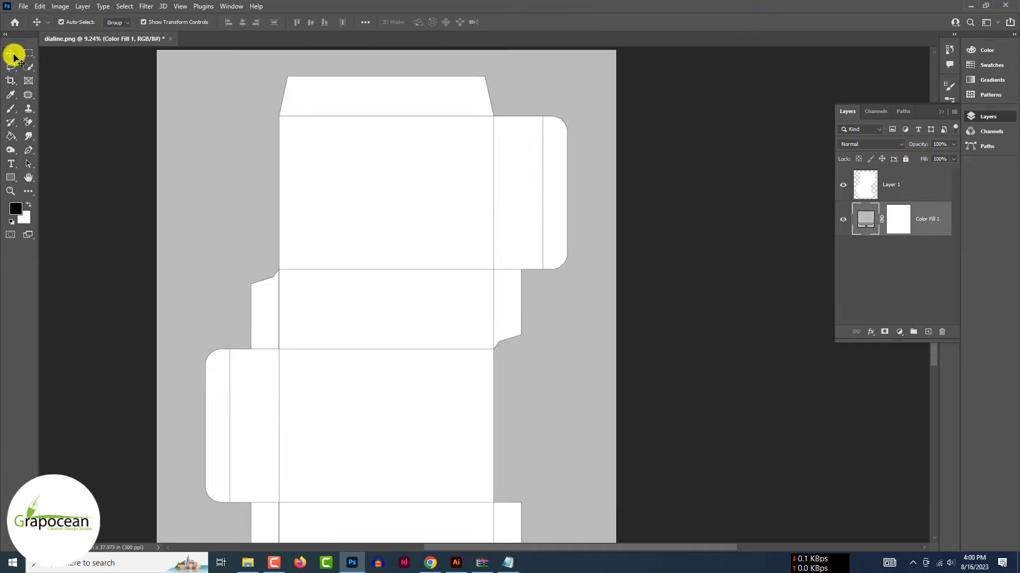
{"action": "scroll", "coordinate": [14, 56], "scroll_direction": "down", "scroll_amount": 3}
{"action": "scroll", "coordinate": [14, 56], "scroll_direction": "down", "scroll_amount": 1}
{"action": "scroll", "coordinate": [14, 56], "scroll_direction": "up", "scroll_amount": 2}
{"action": "scroll", "coordinate": [14, 56], "scroll_direction": "down", "scroll_amount": 2}
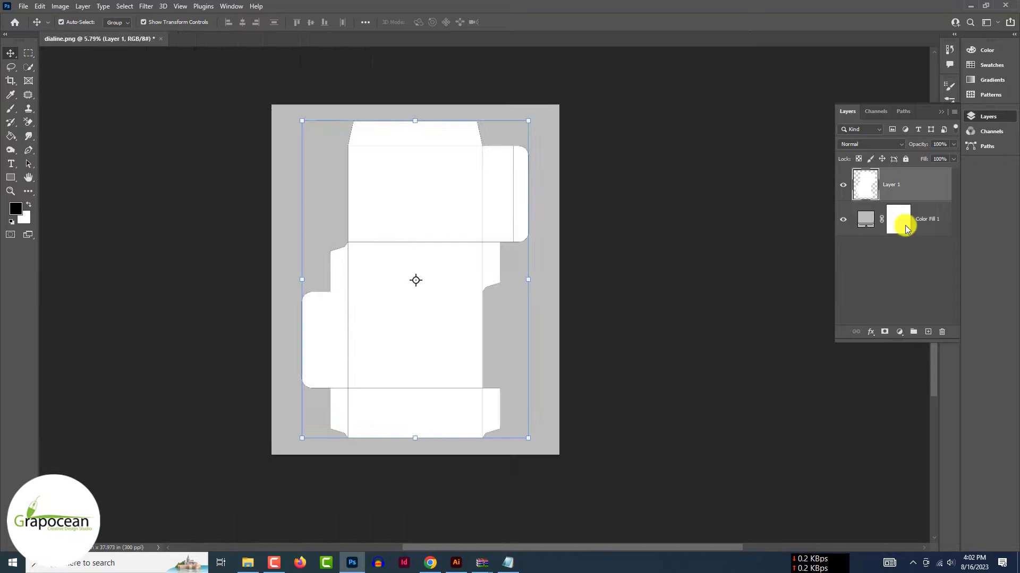
Step: Try a green solid colour fill clipped to the dieline layer, testing it at reduced opacity
{"action": "left_click", "coordinate": [899, 331]}
{"action": "left_click", "coordinate": [938, 342]}
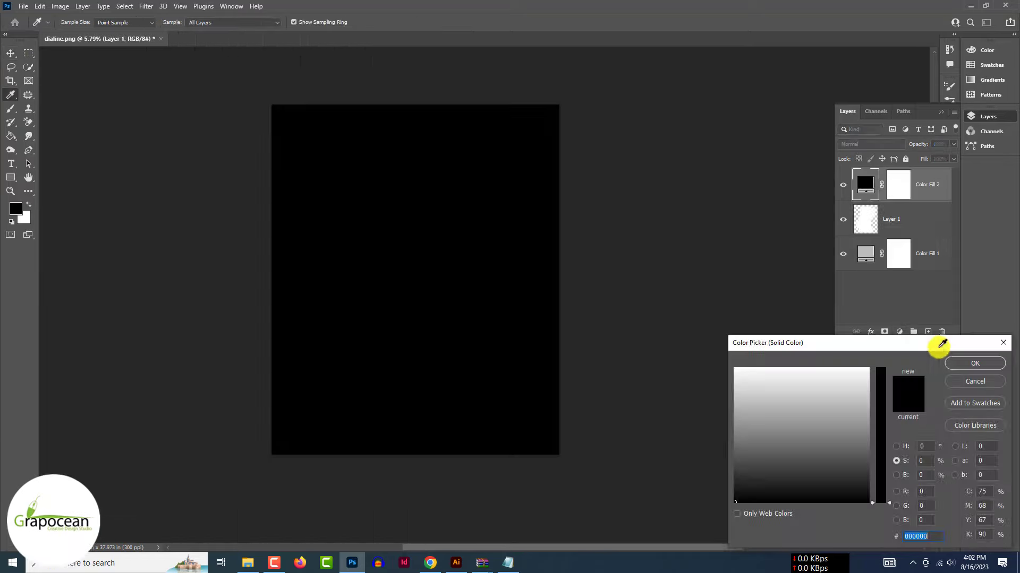
{"action": "key", "text": "ctrl+v"}
{"action": "left_click", "coordinate": [980, 364]}
{"action": "left_click", "coordinate": [928, 203], "text": "alt"}
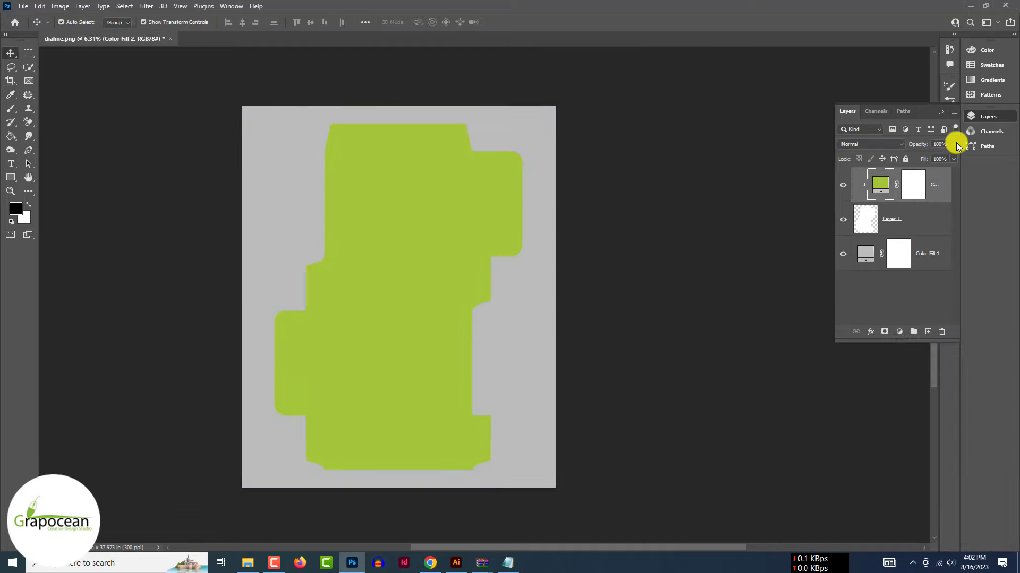
{"action": "left_click", "coordinate": [953, 144]}
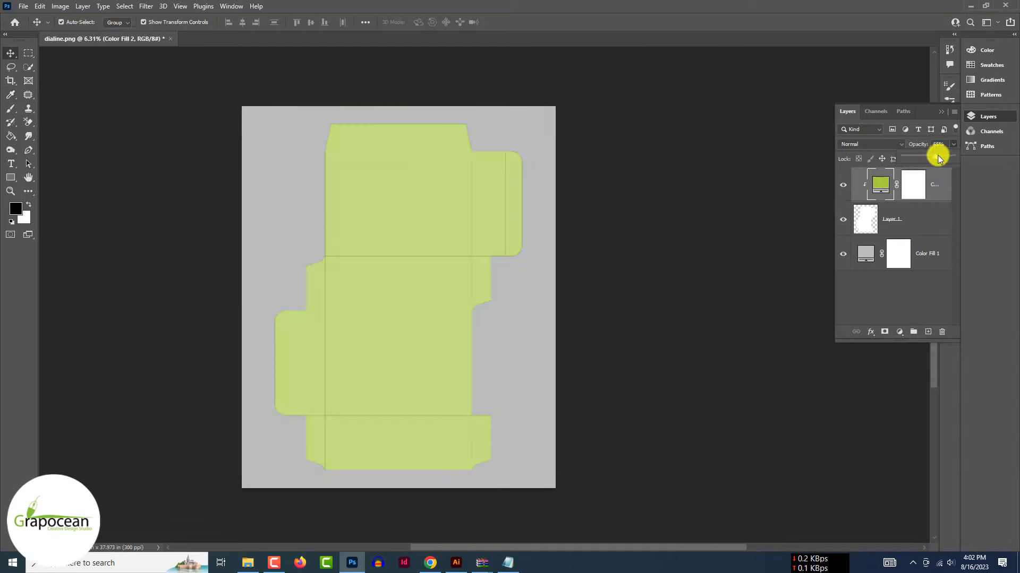
{"action": "left_click", "coordinate": [440, 197], "text": "ctrl"}
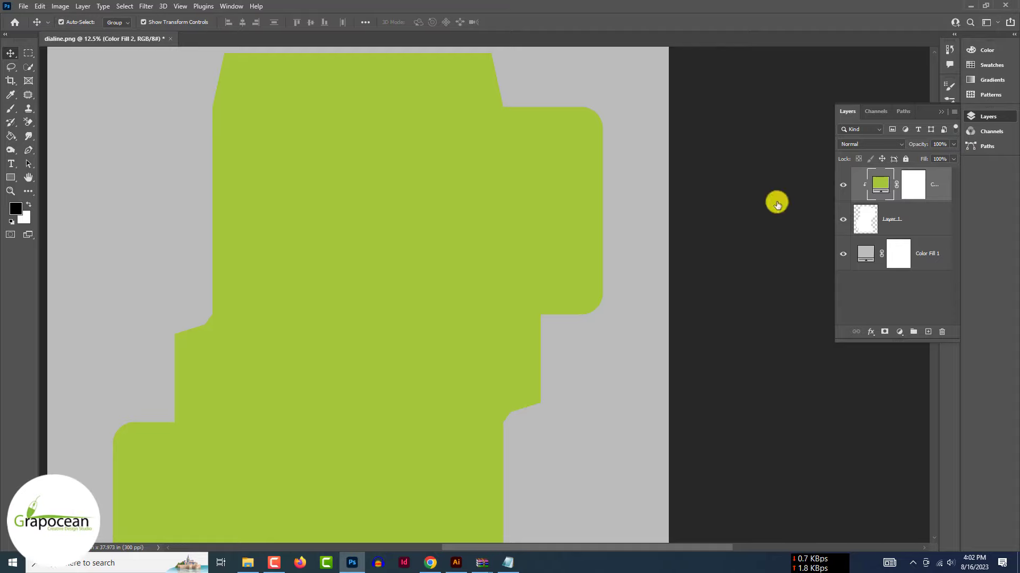
Step: Release the green fill layer from the dieline layer and delete it
{"action": "left_click", "coordinate": [927, 201], "text": "alt"}
{"action": "left_click_drag", "start_coordinate": [937, 188], "coordinate": [942, 332]}
{"action": "scroll", "coordinate": [655, 315], "scroll_direction": "down", "scroll_amount": 2}
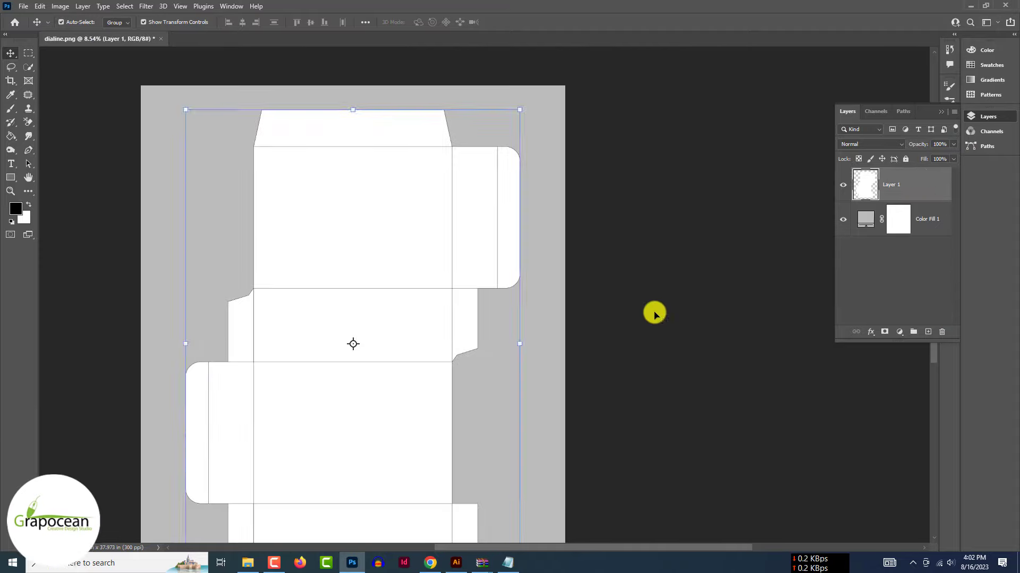
Step: Bring an aloe vera plant from the Illustrator artwork into the Photoshop dieline and position it on the uppermost large panel
{"action": "scroll", "coordinate": [655, 314], "scroll_direction": "up", "scroll_amount": 1}
{"action": "left_click", "coordinate": [455, 562]}
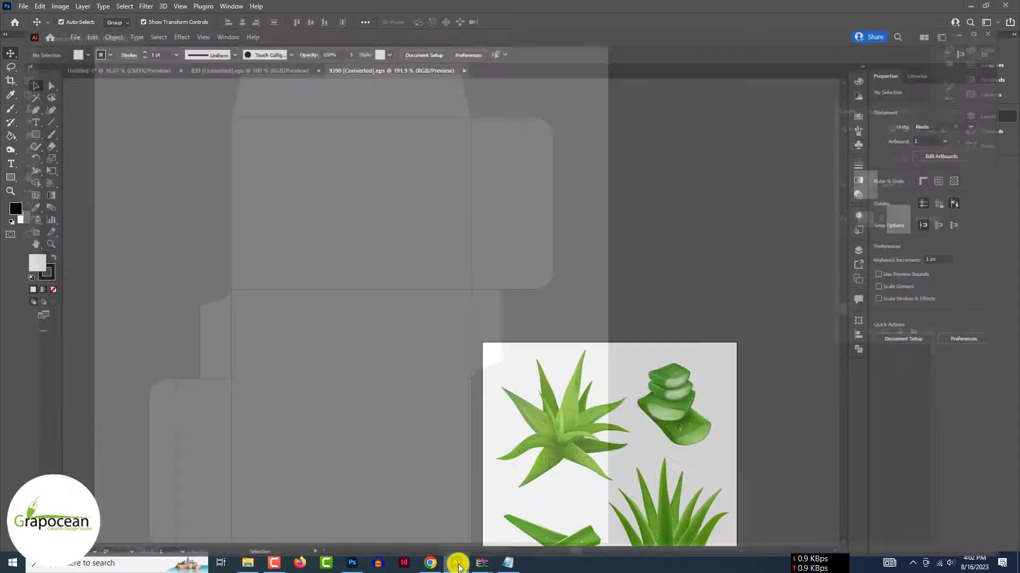
{"action": "left_click_drag", "start_coordinate": [648, 446], "coordinate": [354, 566]}
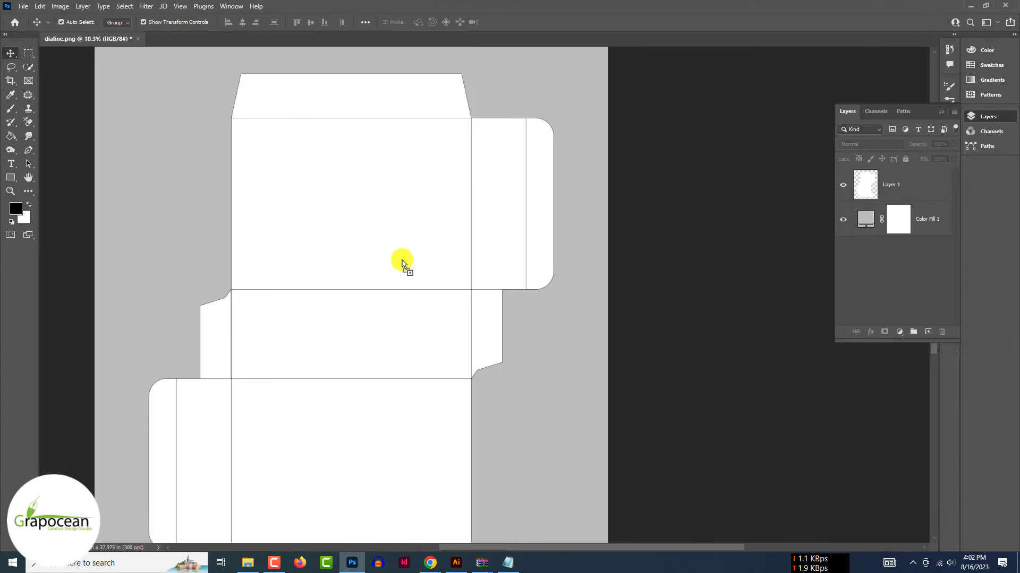
{"action": "left_click_drag", "start_coordinate": [402, 264], "coordinate": [404, 265]}
{"action": "left_click_drag", "start_coordinate": [523, 347], "coordinate": [520, 349]}
{"action": "left_click_drag", "start_coordinate": [460, 345], "coordinate": [311, 257]}
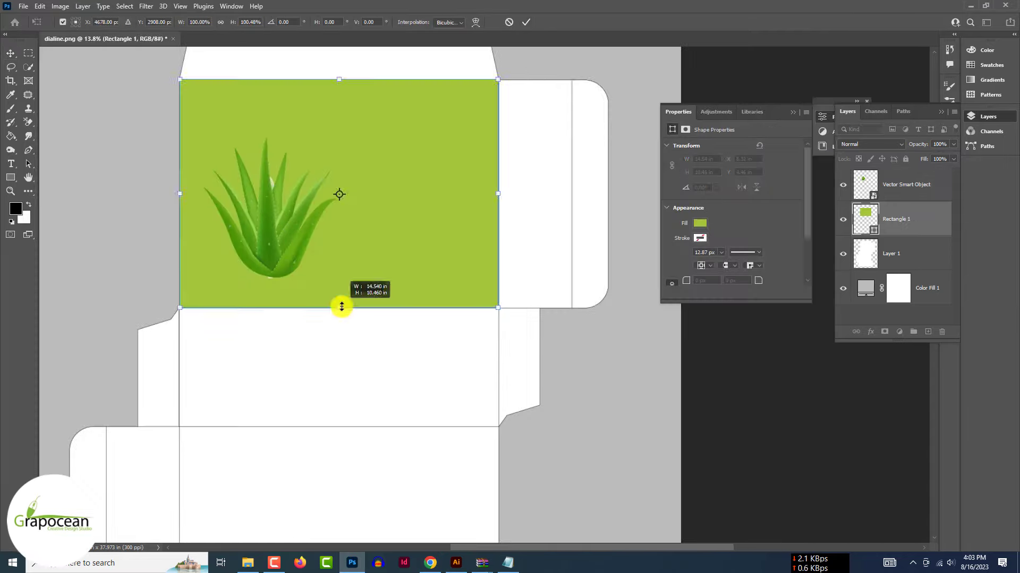
Step: Turn the copy of the green panel rectangle into a black smart object and render the Clouds filter on it
{"action": "left_click_drag", "start_coordinate": [880, 414], "coordinate": [876, 432]}
{"action": "left_click", "coordinate": [975, 381]}
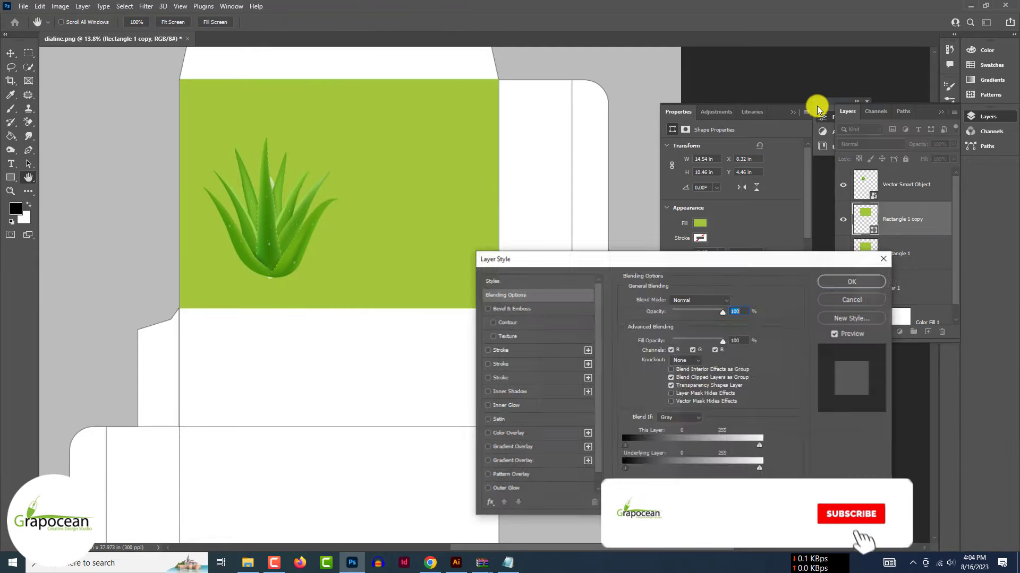
{"action": "left_click", "coordinate": [733, 301]}
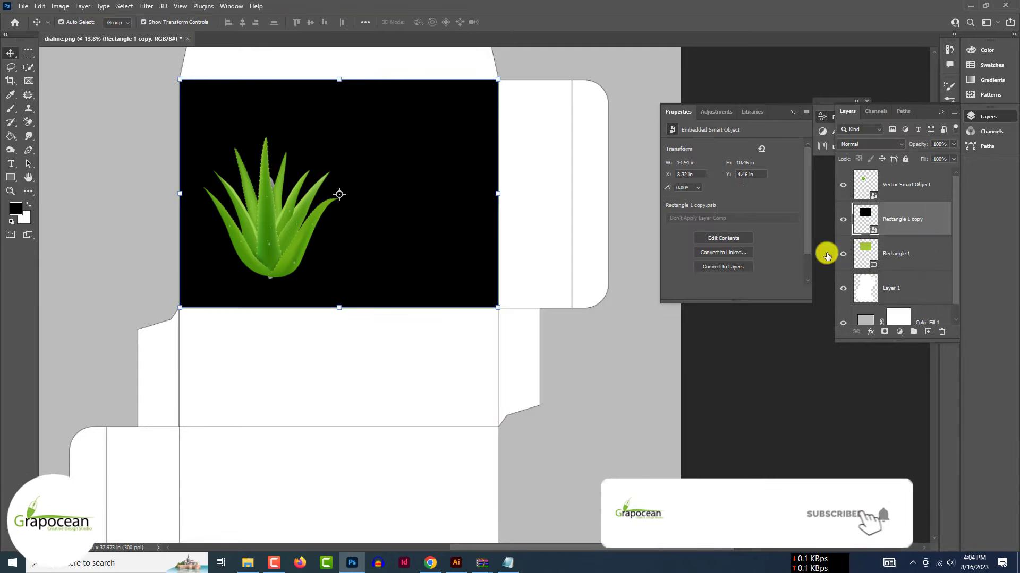
{"action": "left_click", "coordinate": [148, 6]}
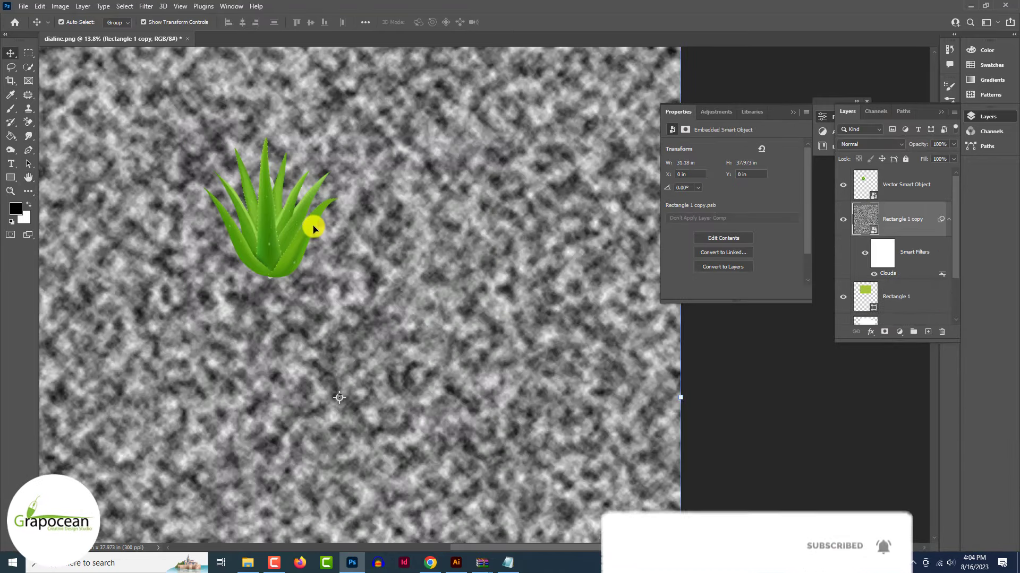
Step: Hide the clouds layer with a black mask and paint it back in white around the aloe plant in Screen mode
{"action": "left_click", "coordinate": [889, 335], "text": "alt"}
{"action": "left_click", "coordinate": [11, 108]}
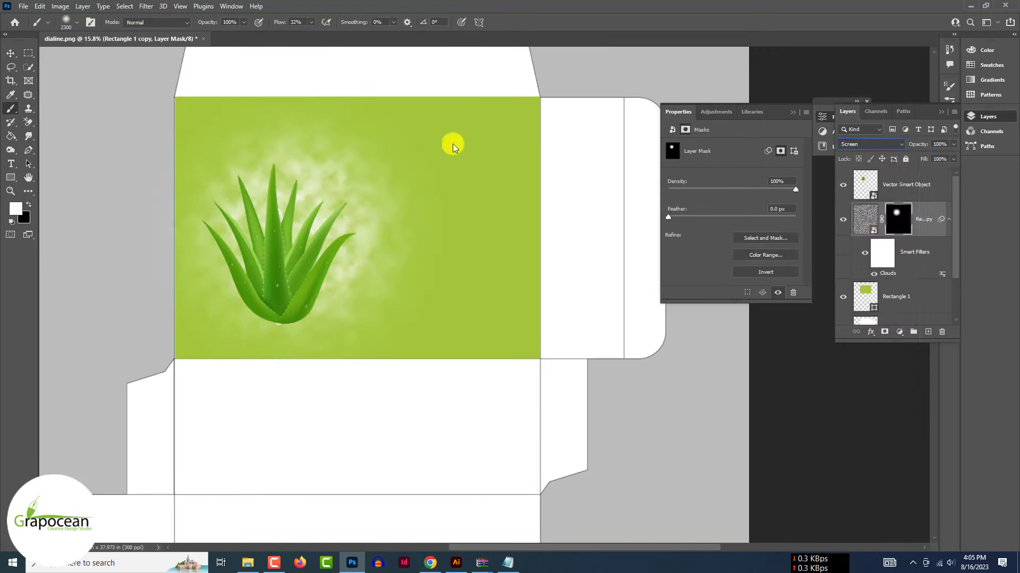
{"action": "left_click", "coordinate": [348, 282]}
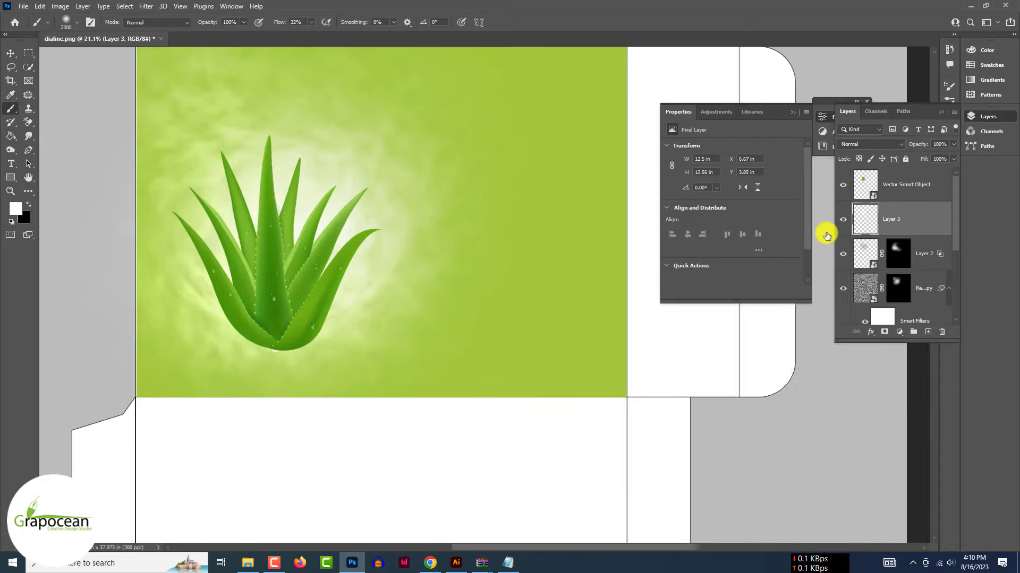
Step: Adjust Layer 3's blending options and step through its blend modes to brighten the glow behind the aloe plant
{"action": "double_click", "coordinate": [914, 221]}
{"action": "left_click", "coordinate": [853, 281]}
{"action": "left_click", "coordinate": [861, 145]}
{"action": "key", "text": "Down"}
{"action": "key", "text": "Down"}
{"action": "key", "text": "Down"}
{"action": "key", "text": "Down"}
{"action": "key", "text": "Down"}
{"action": "key", "text": "Down"}
{"action": "key", "text": "Down"}
{"action": "key", "text": "Down"}
{"action": "key", "text": "Down"}
{"action": "key", "text": "Down"}
{"action": "key", "text": "Down"}
{"action": "key", "text": "Down"}
{"action": "key", "text": "Down"}
{"action": "key", "text": "Down"}
{"action": "key", "text": "Down"}
{"action": "key", "text": "Down"}
{"action": "key", "text": "Down"}
{"action": "key", "text": "Down"}
{"action": "key", "text": "Up"}
{"action": "key", "text": "Up"}
{"action": "key", "text": "Up"}
{"action": "key", "text": "Return"}
{"action": "left_click", "coordinate": [953, 145]}
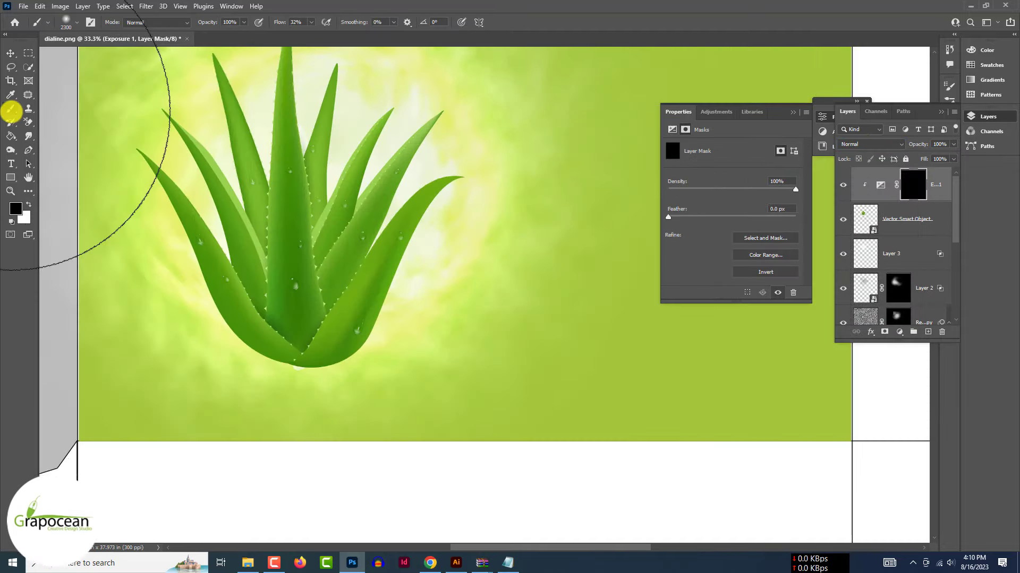
Step: Paint white on the Exposure layer's mask along the aloe leaves to bring out darker shading
{"action": "key", "text": "x"}
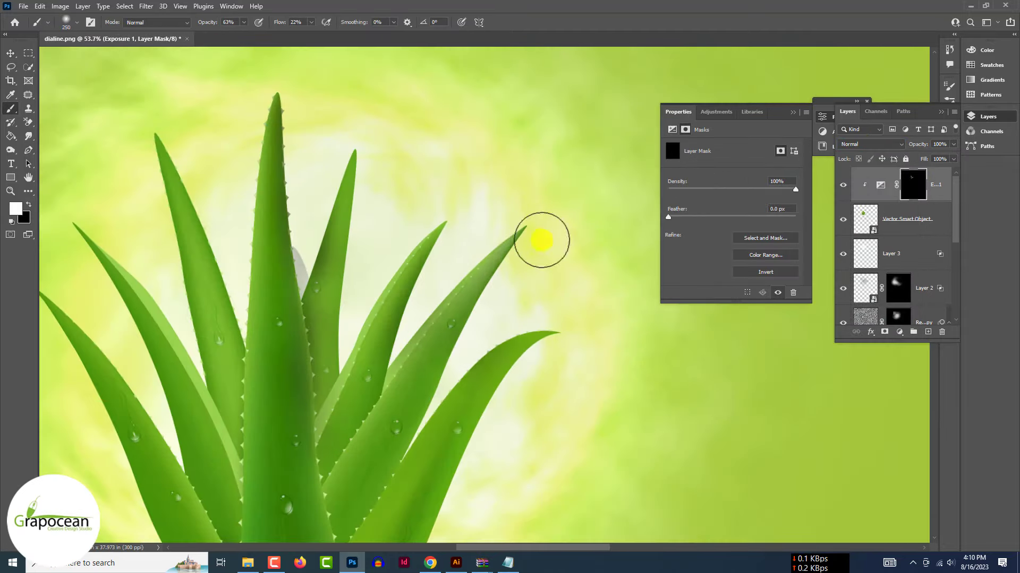
{"action": "left_click_drag", "start_coordinate": [541, 340], "coordinate": [452, 478]}
{"action": "left_click_drag", "start_coordinate": [187, 144], "coordinate": [341, 330]}
{"action": "scroll", "coordinate": [365, 303], "scroll_direction": "down", "scroll_amount": 6}
{"action": "key", "text": "x"}
Step: Add a second, brightening Exposure adjustment clipped to the aloe plant, invert its mask and paint highlights onto the leaves in white
{"action": "scroll", "coordinate": [310, 354], "scroll_direction": "up", "scroll_amount": 2}
{"action": "left_click", "coordinate": [899, 332]}
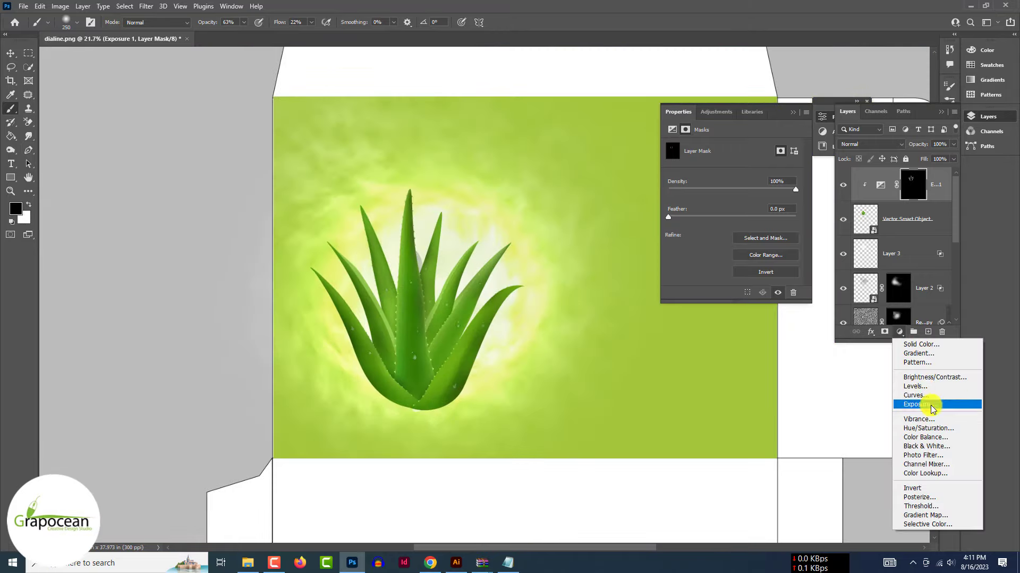
{"action": "left_click", "coordinate": [933, 409]}
{"action": "left_click_drag", "start_coordinate": [732, 173], "coordinate": [743, 176]}
{"action": "left_click", "coordinate": [912, 202], "text": "alt"}
{"action": "left_click", "coordinate": [915, 187]}
{"action": "key", "text": "ctrl+i"}
{"action": "scroll", "coordinate": [415, 253], "scroll_direction": "up", "scroll_amount": 7}
{"action": "key", "text": "x"}
{"action": "left_click_drag", "start_coordinate": [402, 148], "coordinate": [394, 318]}
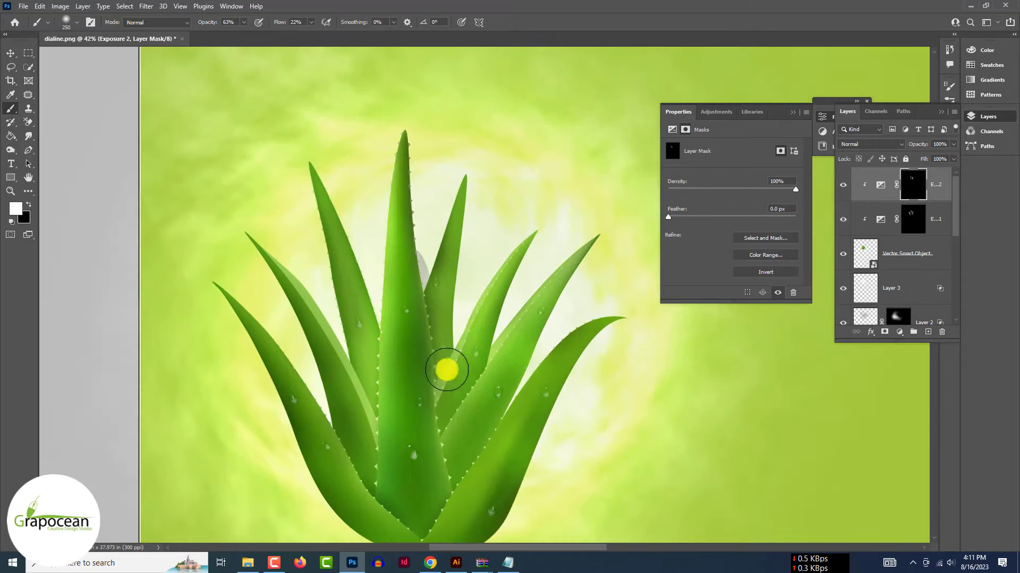
Step: Compare the leaves with Exposure 2 hidden and shown, and step its blend mode through to Darker Color
{"action": "scroll", "coordinate": [424, 466], "scroll_direction": "down", "scroll_amount": 2}
{"action": "scroll", "coordinate": [481, 480], "scroll_direction": "up", "scroll_amount": 1}
{"action": "left_click", "coordinate": [843, 185]}
{"action": "left_click", "coordinate": [843, 185]}
{"action": "left_click", "coordinate": [875, 145]}
{"action": "key", "text": "Down"}
{"action": "key", "text": "Down"}
{"action": "key", "text": "Down"}
{"action": "key", "text": "Down"}
{"action": "key", "text": "Down"}
{"action": "key", "text": "Down"}
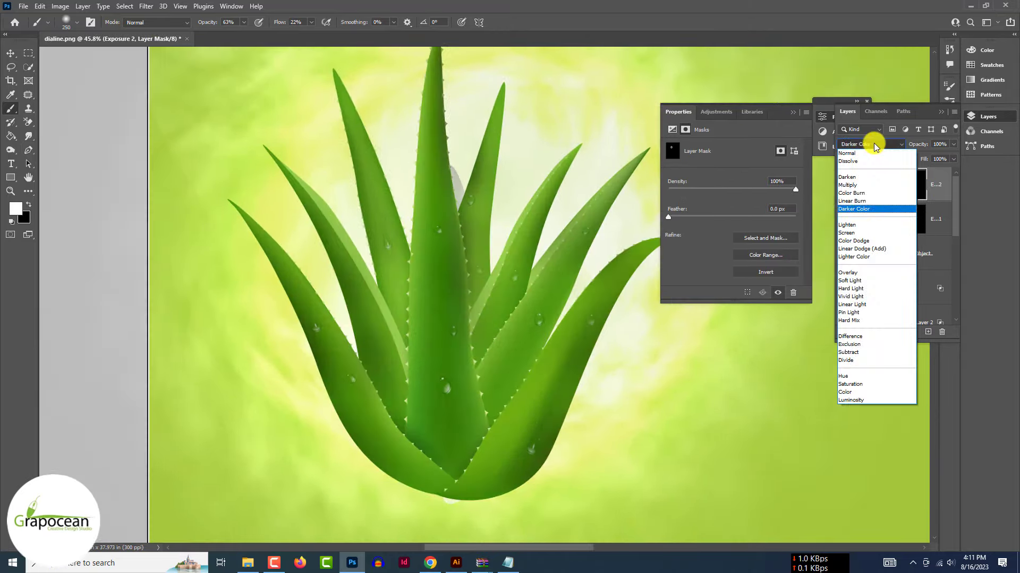
Step: Step through the blend modes of the Exposure 1 layer to try different shading on the aloe leaves
{"action": "left_click", "coordinate": [933, 219]}
{"action": "left_click", "coordinate": [885, 145]}
{"action": "key", "text": "Down"}
{"action": "key", "text": "Down"}
{"action": "key", "text": "Down"}
{"action": "key", "text": "Down"}
{"action": "key", "text": "Down"}
{"action": "key", "text": "Down"}
{"action": "key", "text": "Down"}
{"action": "key", "text": "Down"}
{"action": "key", "text": "Down"}
{"action": "key", "text": "Down"}
{"action": "key", "text": "Down"}
{"action": "key", "text": "Down"}
{"action": "key", "text": "Down"}
{"action": "key", "text": "Down"}
{"action": "key", "text": "Down"}
{"action": "key", "text": "Down"}
{"action": "key", "text": "Down"}
{"action": "key", "text": "Down"}
{"action": "key", "text": "Down"}
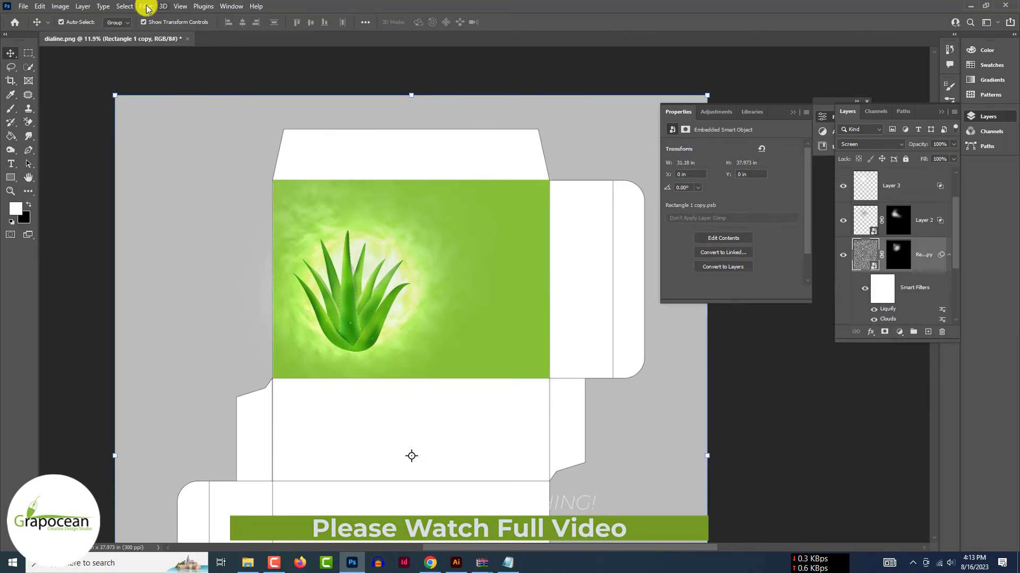
Step: Open the filters for the clouds layer Rectangle 1 copy, and change the water layer's blend mode to merge it into the green panel
{"action": "left_click", "coordinate": [145, 6]}
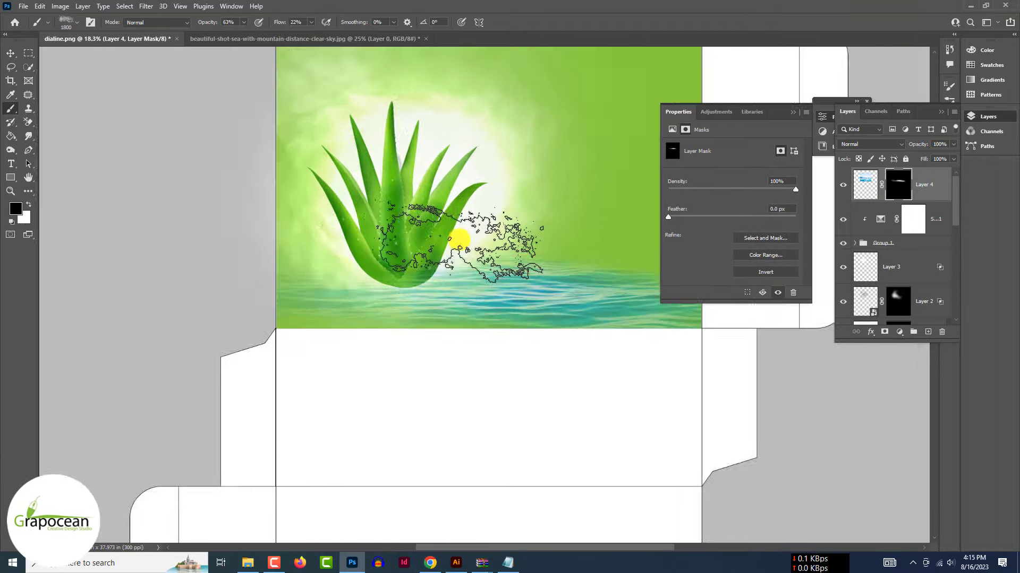
{"action": "left_click", "coordinate": [871, 144]}
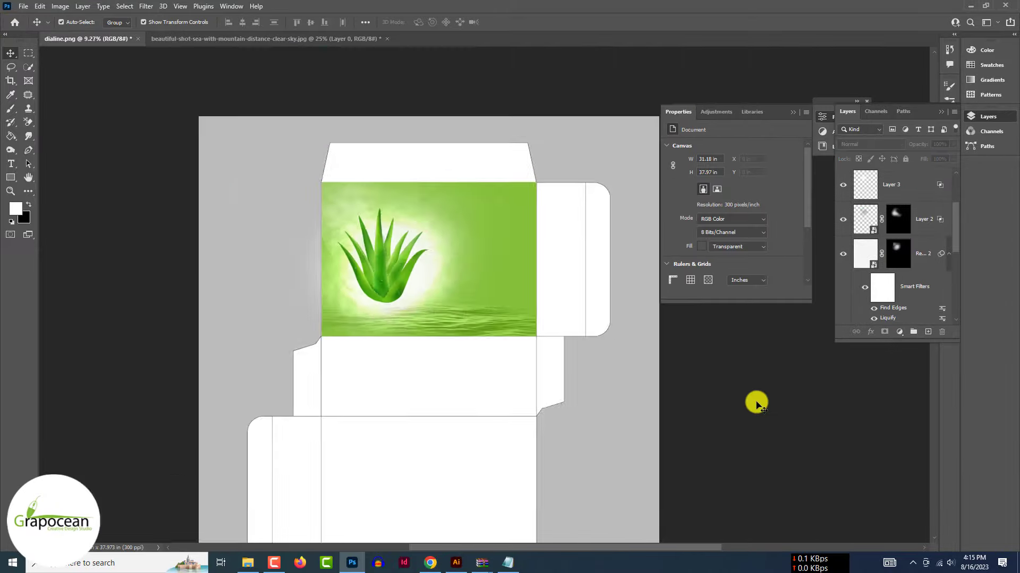
{"action": "key", "text": "ctrl+0"}
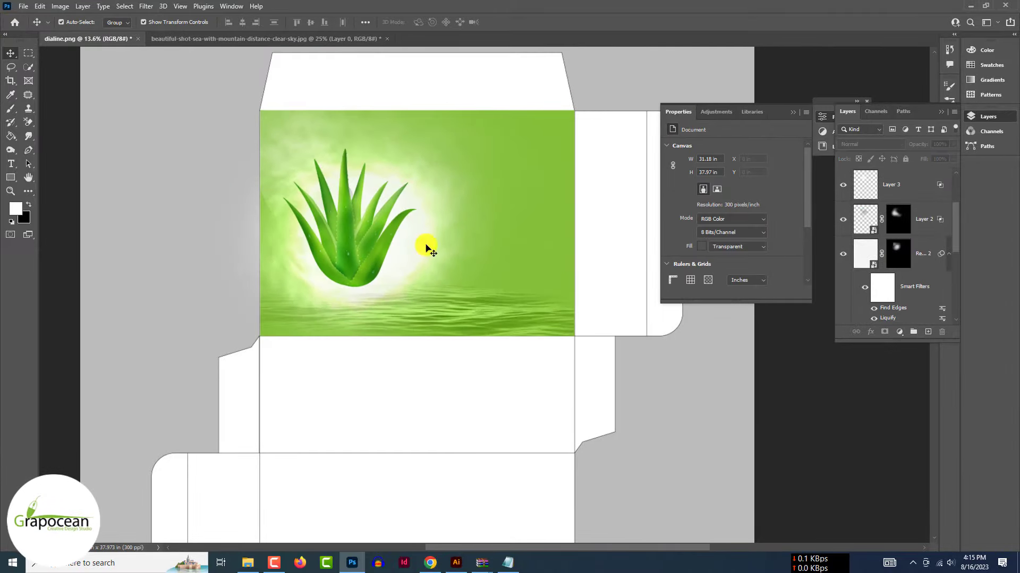
{"action": "left_click_drag", "start_coordinate": [425, 248], "coordinate": [372, 228]}
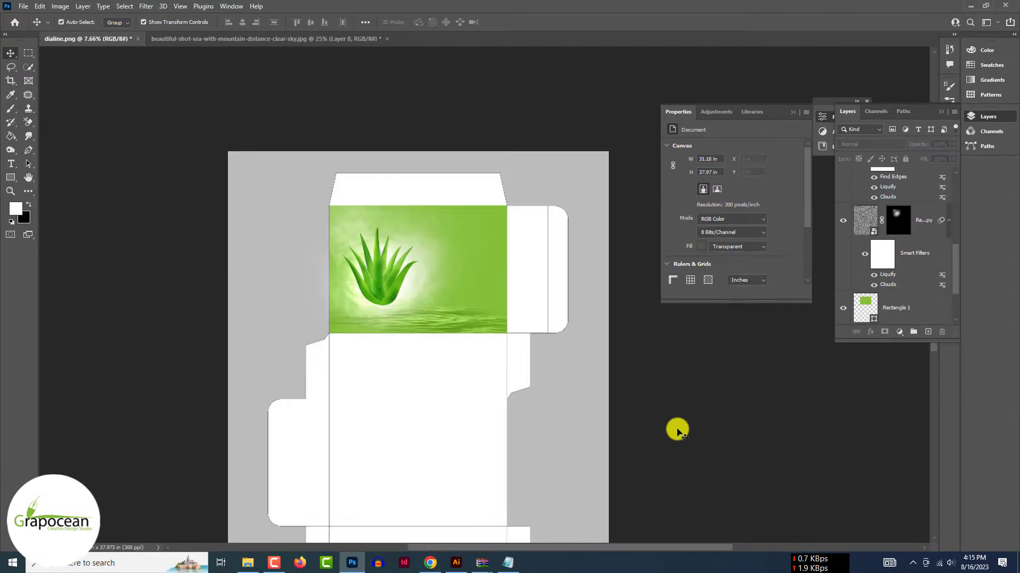
{"action": "scroll", "coordinate": [678, 431], "scroll_direction": "up", "scroll_amount": 9}
{"action": "scroll", "coordinate": [676, 430], "scroll_direction": "down", "scroll_amount": 2}
Step: Bring the cut aloe leaves over from Illustrator, tilt the aloe plant counterclockwise and position the cut leaves on the water's right side
{"action": "left_click", "coordinate": [457, 563]}
{"action": "left_click", "coordinate": [575, 432]}
{"action": "left_click_drag", "start_coordinate": [576, 432], "coordinate": [307, 353]}
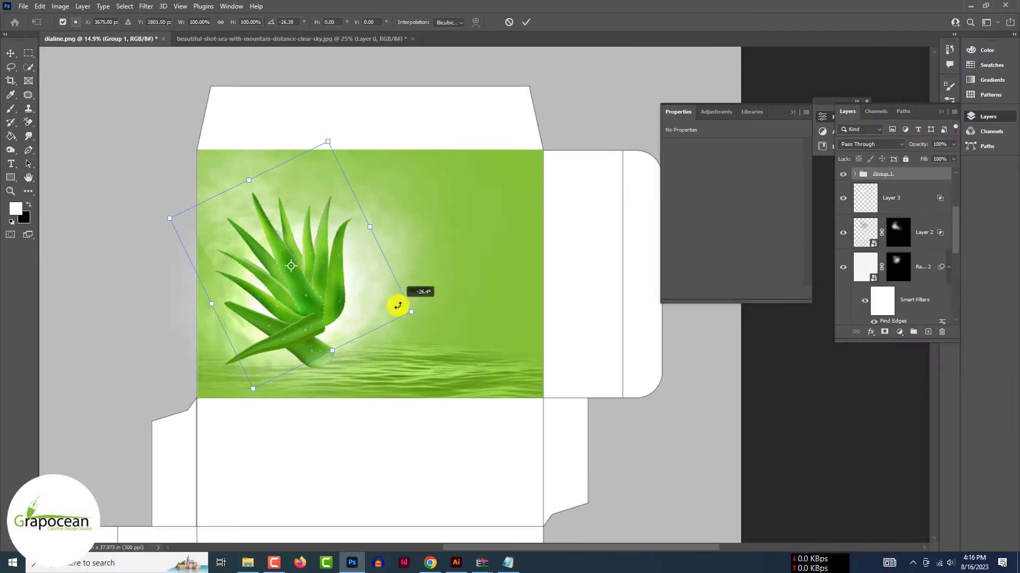
{"action": "left_click_drag", "start_coordinate": [398, 303], "coordinate": [342, 364]}
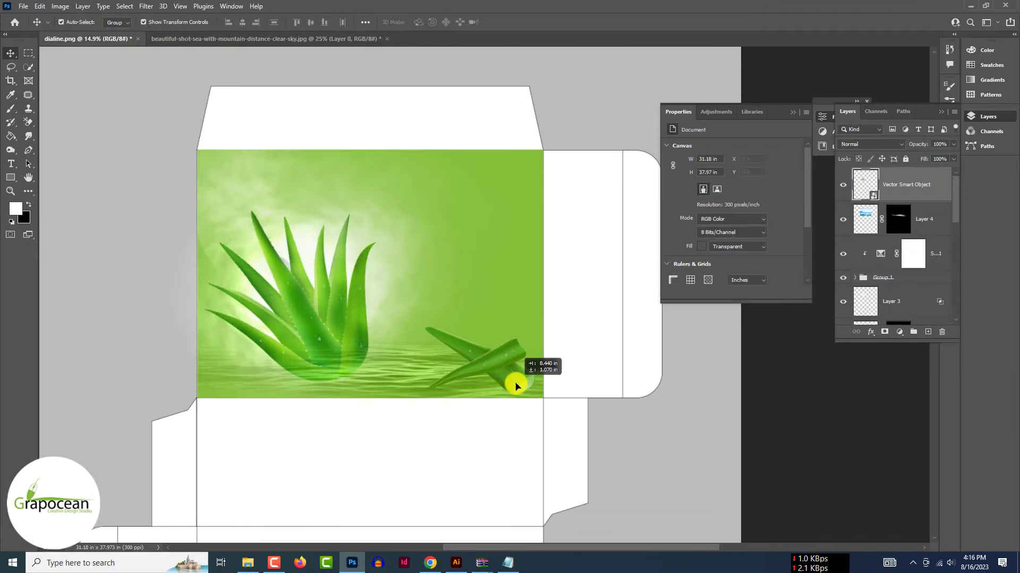
{"action": "left_click_drag", "start_coordinate": [519, 383], "coordinate": [443, 337]}
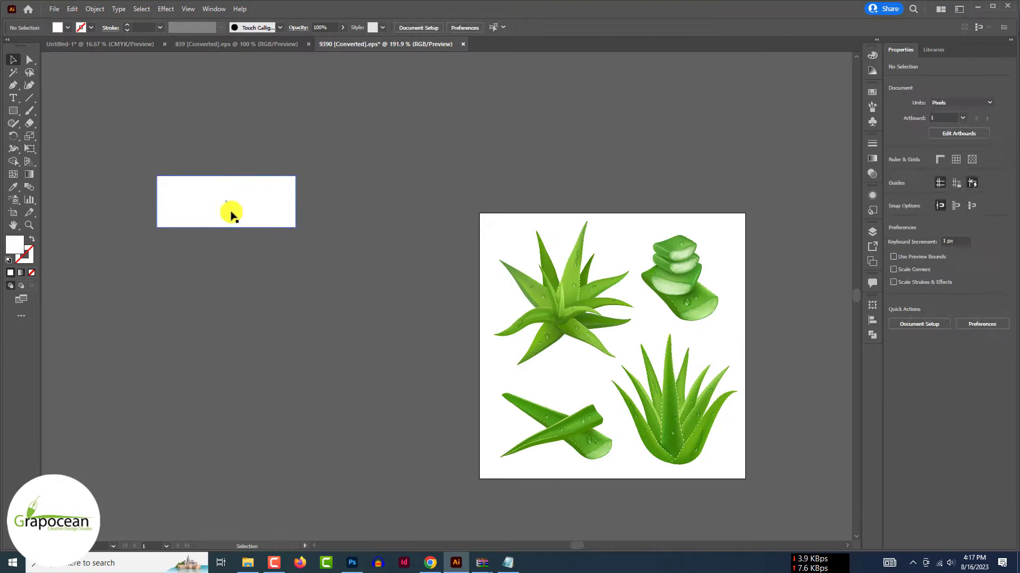
Step: In Illustrator, reposition the white rectangle and distort it into a trapezoid with a wider top edge
{"action": "left_click_drag", "start_coordinate": [231, 213], "coordinate": [254, 232]}
{"action": "key", "text": "e"}
{"action": "left_click", "coordinate": [79, 133]}
{"action": "left_click_drag", "start_coordinate": [180, 196], "coordinate": [170, 194]}
Step: Add an anchor point at the middle of the trapezoid's top edge and curve the long edges inward into a banner shape
{"action": "left_click", "coordinate": [76, 97]}
{"action": "left_click", "coordinate": [250, 195]}
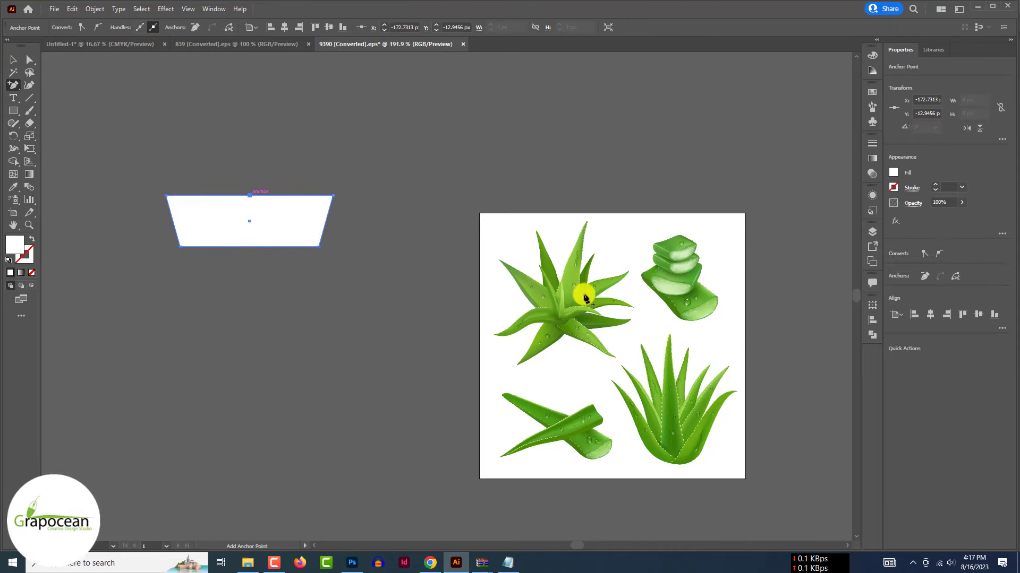
{"action": "left_click", "coordinate": [31, 61]}
{"action": "left_click_drag", "start_coordinate": [249, 203], "coordinate": [233, 68]}
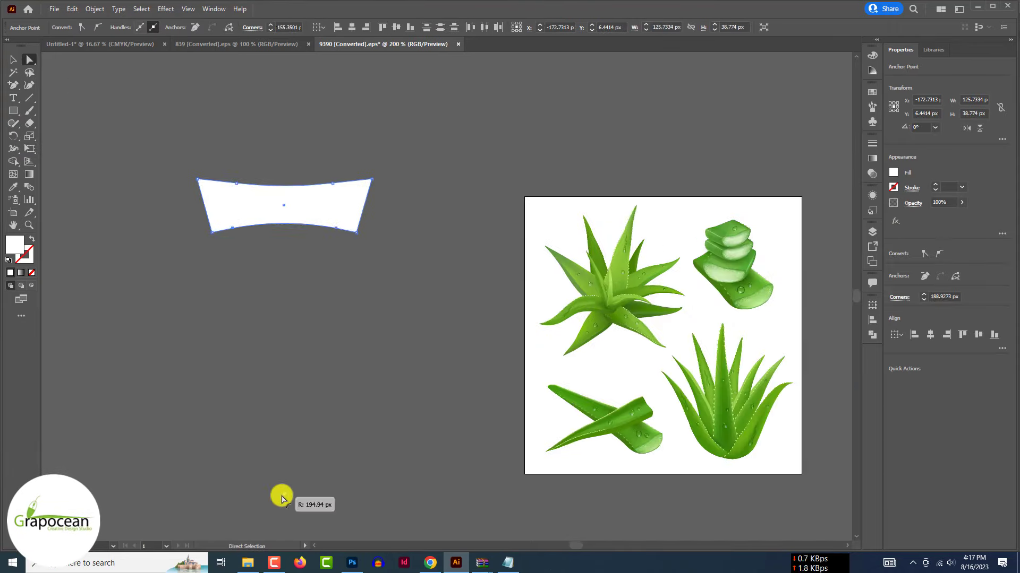
{"action": "left_click_drag", "start_coordinate": [278, 495], "coordinate": [388, 531]}
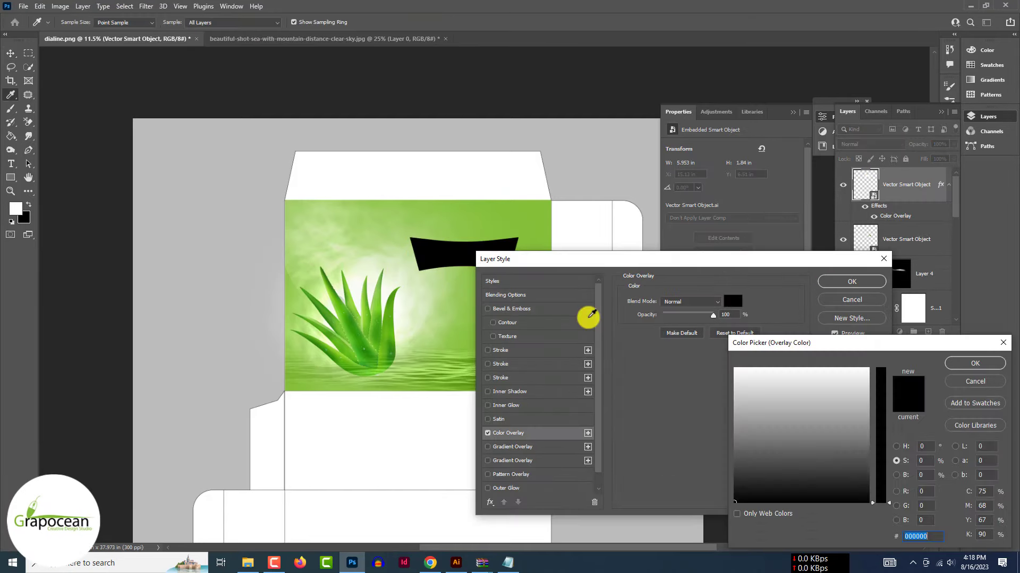
Step: In Photoshop, set the placed banner's Color Overlay to a dark green
{"action": "left_click", "coordinate": [774, 425]}
{"action": "left_click", "coordinate": [769, 427]}
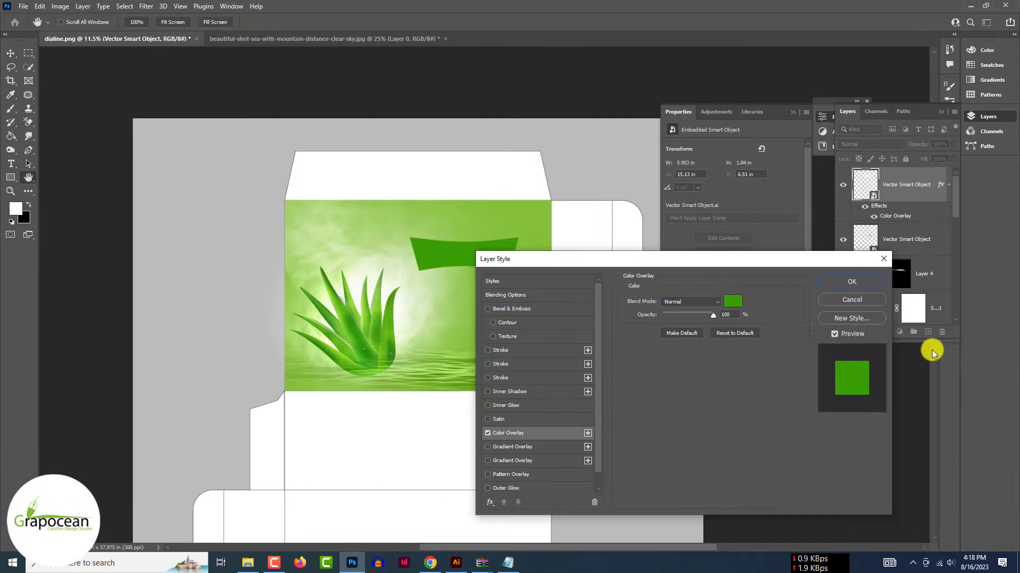
{"action": "left_click", "coordinate": [974, 363]}
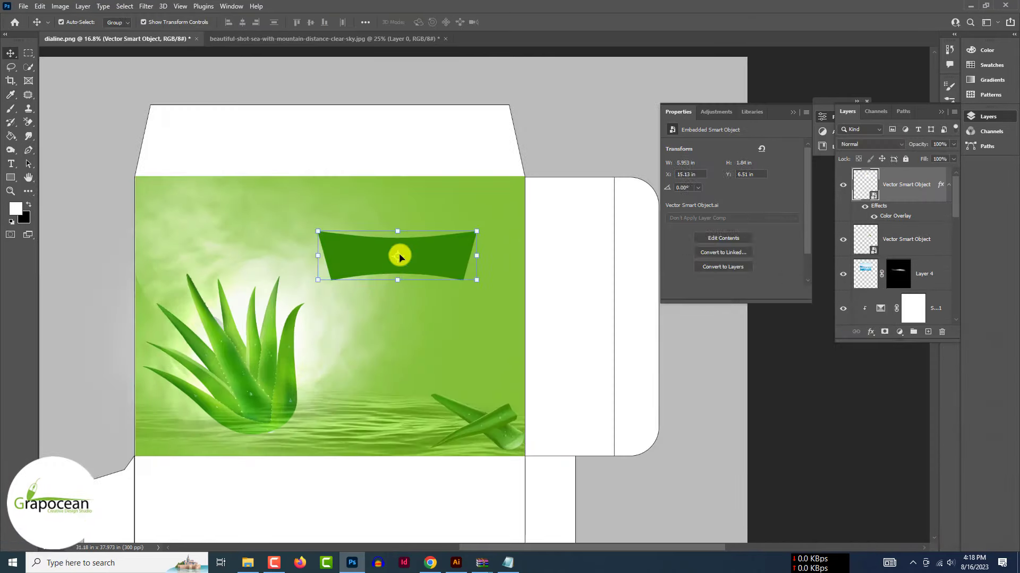
Step: Scale the green banner to about 8.13 by 2.51 in and move it to the panel's upper right
{"action": "left_click_drag", "start_coordinate": [476, 232], "coordinate": [506, 223]}
{"action": "left_click_drag", "start_coordinate": [433, 262], "coordinate": [476, 232]}
{"action": "left_click", "coordinate": [526, 22]}
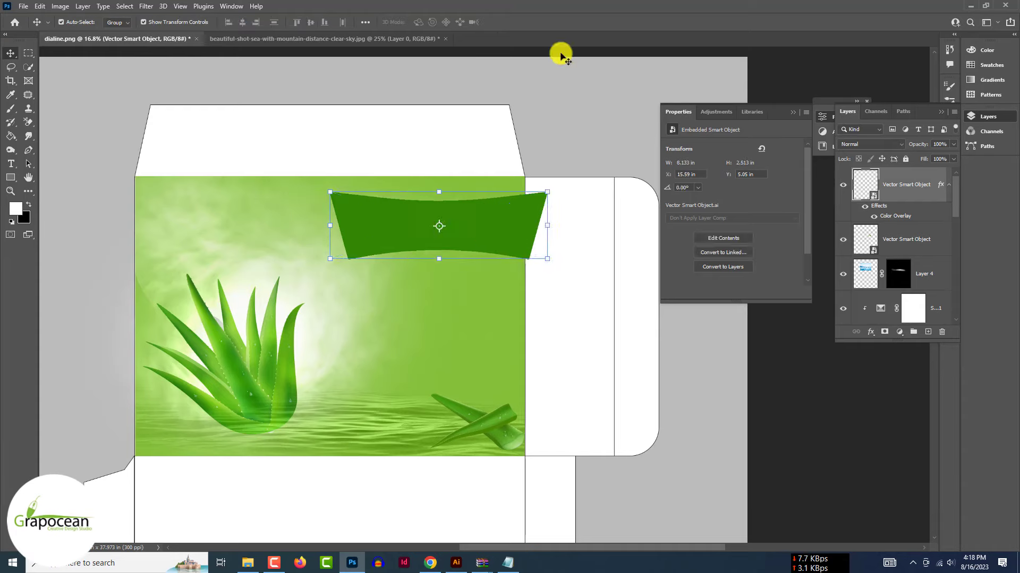
Step: Mask the banner to the green panel's outline and enlarge it to about 9.99 by 3.01 in
{"action": "scroll", "coordinate": [898, 255], "scroll_direction": "down", "scroll_amount": 10}
{"action": "left_click", "coordinate": [865, 273], "text": "ctrl"}
{"action": "left_click", "coordinate": [885, 332]}
{"action": "scroll", "coordinate": [446, 326], "scroll_direction": "down", "scroll_amount": 3}
{"action": "left_click_drag", "start_coordinate": [476, 277], "coordinate": [474, 277]}
{"action": "left_click", "coordinate": [700, 396]}
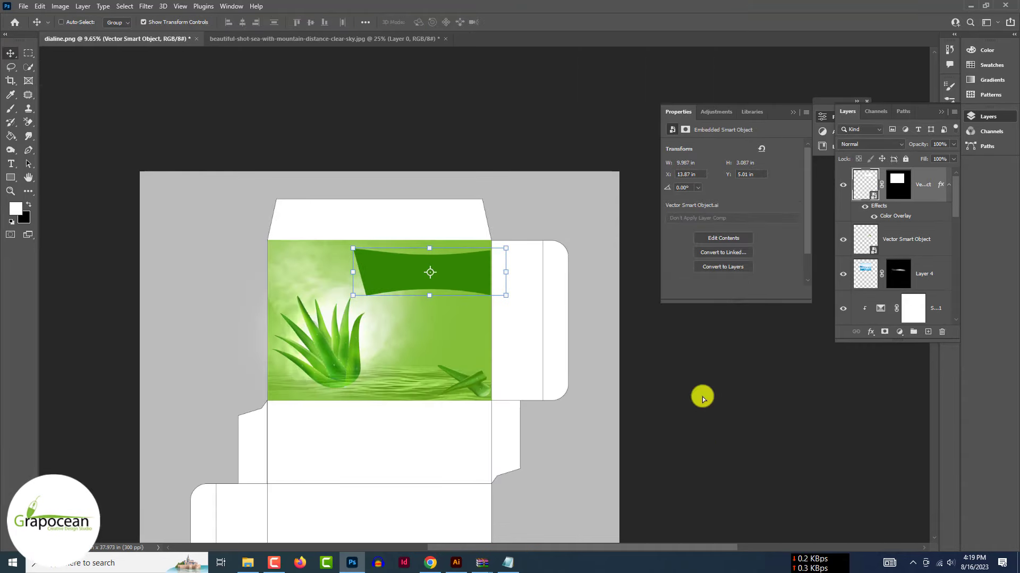
Step: Try a Perspective Warp grid on the banner smart object
{"action": "scroll", "coordinate": [411, 295], "scroll_direction": "up", "scroll_amount": 3}
{"action": "left_click", "coordinate": [61, 7]}
{"action": "mouse_move", "coordinate": [41, 6]}
{"action": "left_click", "coordinate": [72, 228]}
{"action": "left_click", "coordinate": [106, 263]}
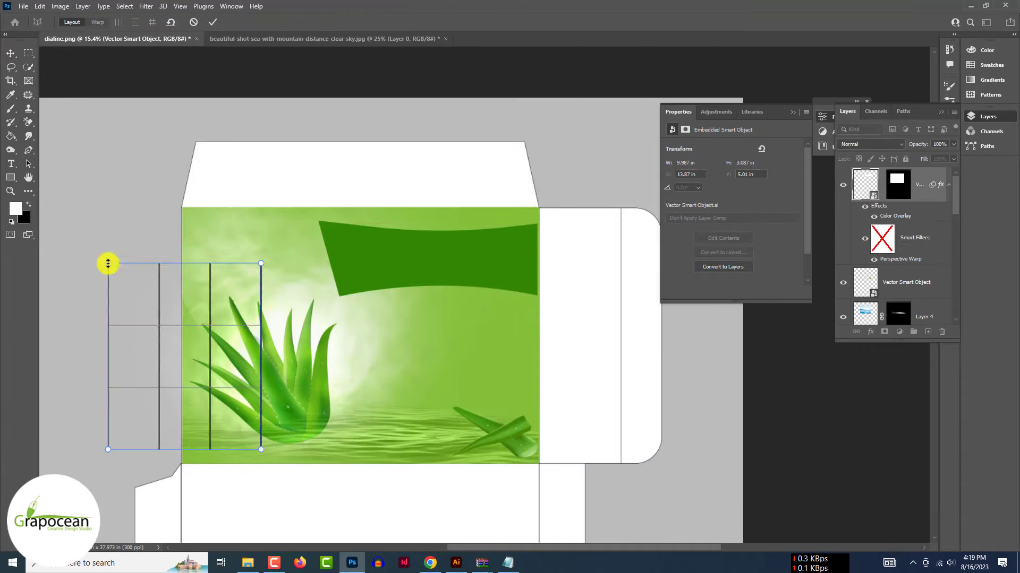
{"action": "left_click", "coordinate": [193, 22]}
Step: Delete the green banner layer from the front panel
{"action": "scroll", "coordinate": [353, 246], "scroll_direction": "up", "scroll_amount": 3}
{"action": "key", "text": "ctrl+t"}
{"action": "left_click", "coordinate": [510, 22]}
{"action": "key", "text": "Delete"}
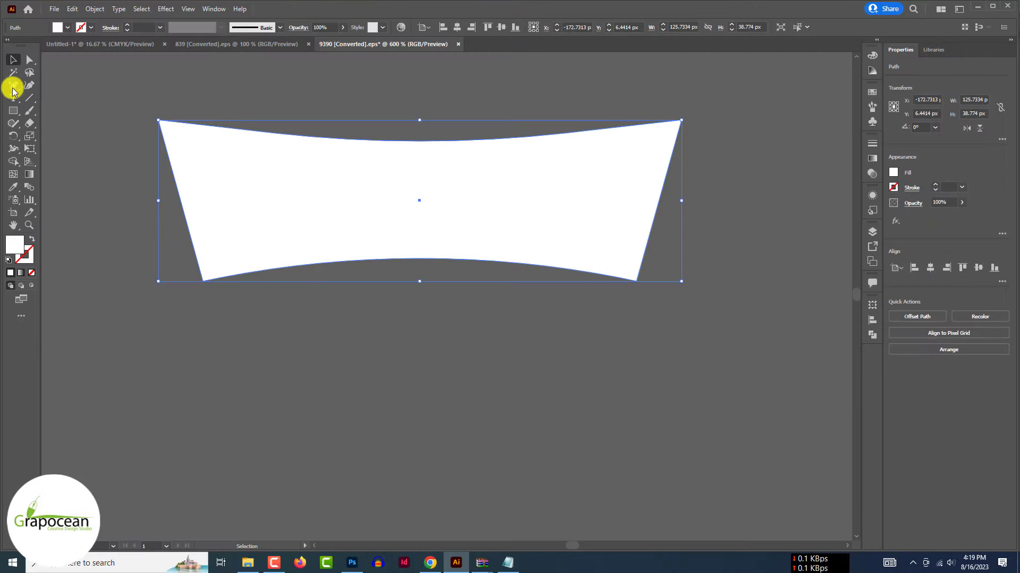
Step: In Illustrator, curve the banner's left edge inward, pull its top-left corner out to a point and adjust the neighbouring anchors
{"action": "left_click", "coordinate": [123, 145]}
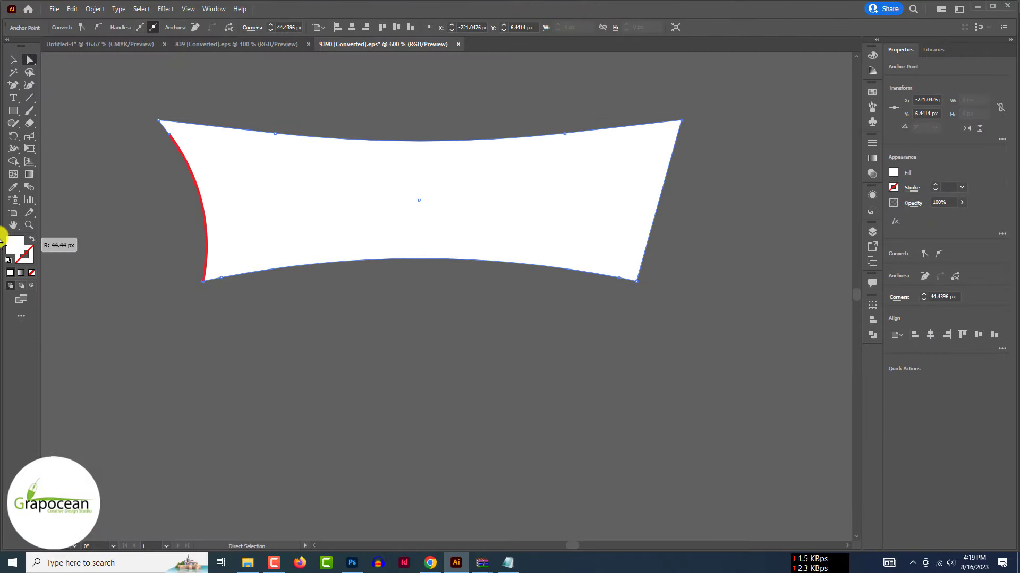
{"action": "left_click_drag", "start_coordinate": [159, 115], "coordinate": [146, 108]}
{"action": "left_click_drag", "start_coordinate": [169, 135], "coordinate": [173, 136]}
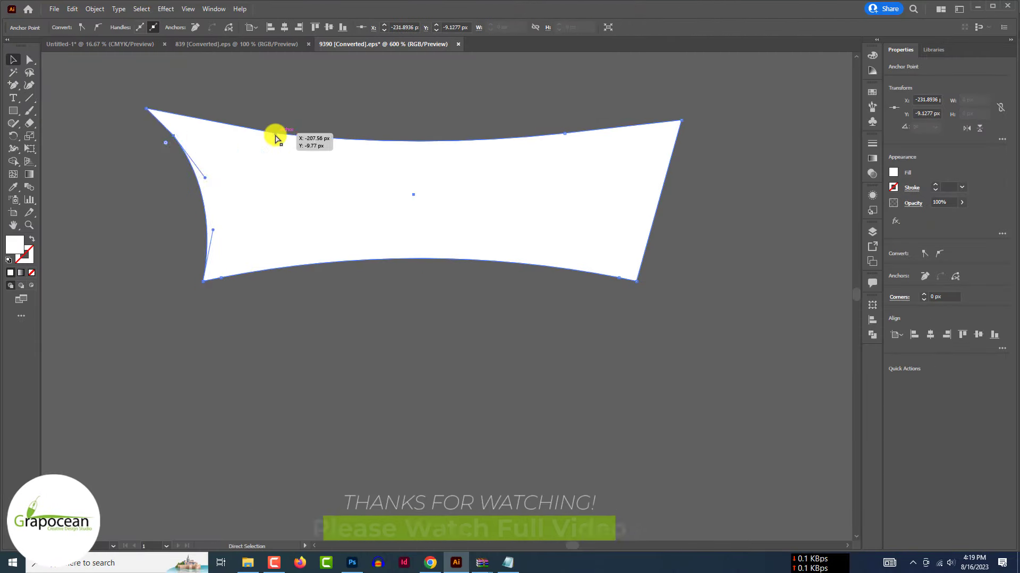
{"action": "left_click_drag", "start_coordinate": [275, 134], "coordinate": [275, 123]}
{"action": "left_click_drag", "start_coordinate": [372, 133], "coordinate": [376, 136]}
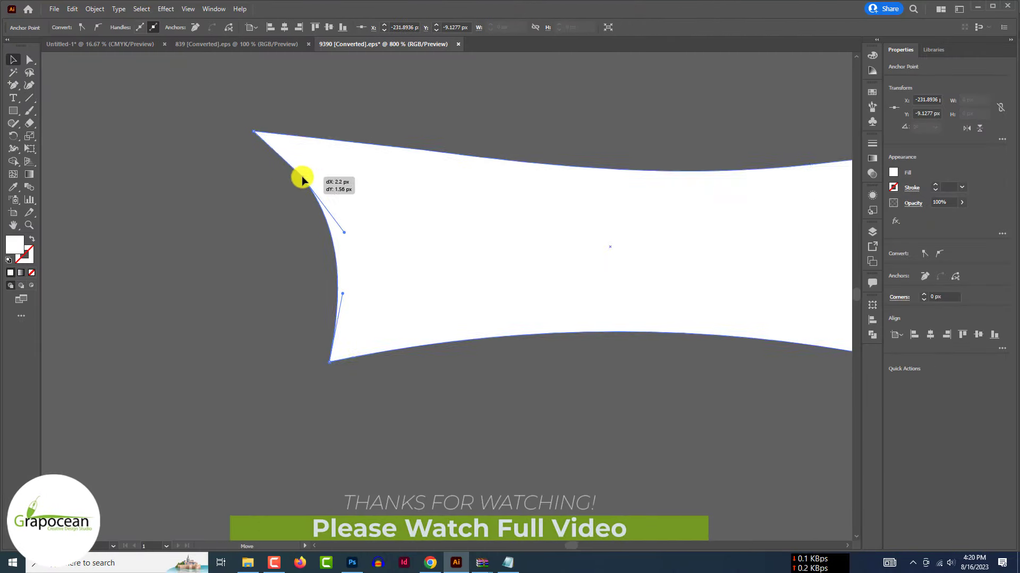
{"action": "left_click_drag", "start_coordinate": [301, 178], "coordinate": [341, 228]}
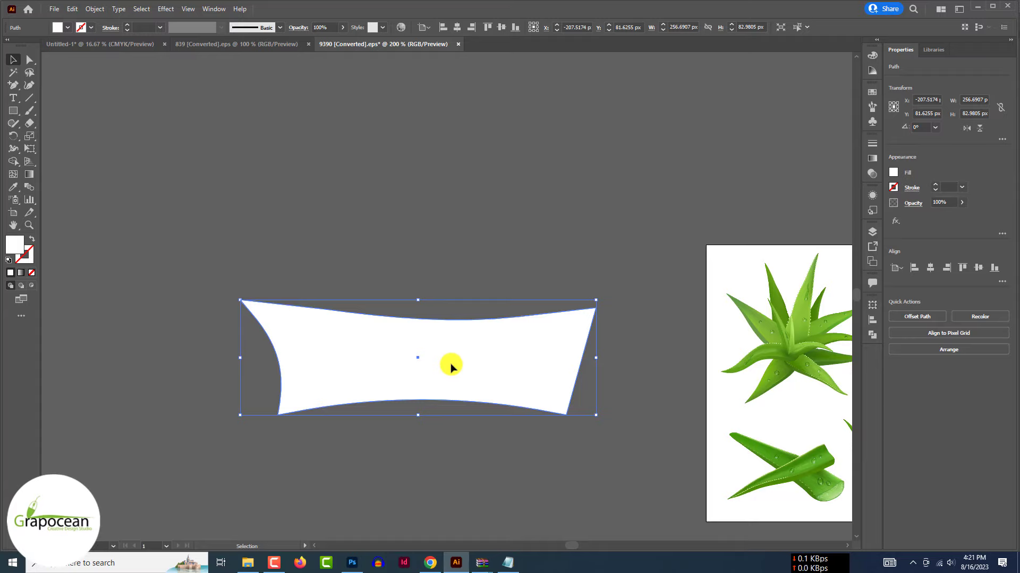
Step: Shift the anchor below the banner's upper-left tip slightly to the right to refine the curved left edge
{"action": "key", "text": "a"}
{"action": "left_click_drag", "start_coordinate": [263, 306], "coordinate": [271, 304]}
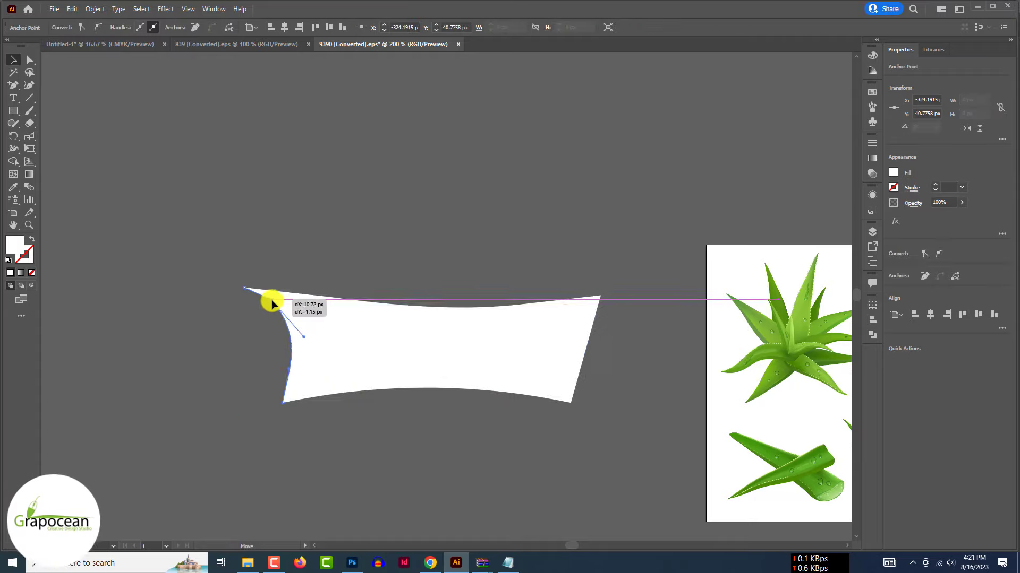
{"action": "scroll", "coordinate": [284, 407], "scroll_direction": "up", "scroll_amount": 6}
{"action": "scroll", "coordinate": [325, 378], "scroll_direction": "down", "scroll_amount": 9}
{"action": "left_click", "coordinate": [341, 417]}
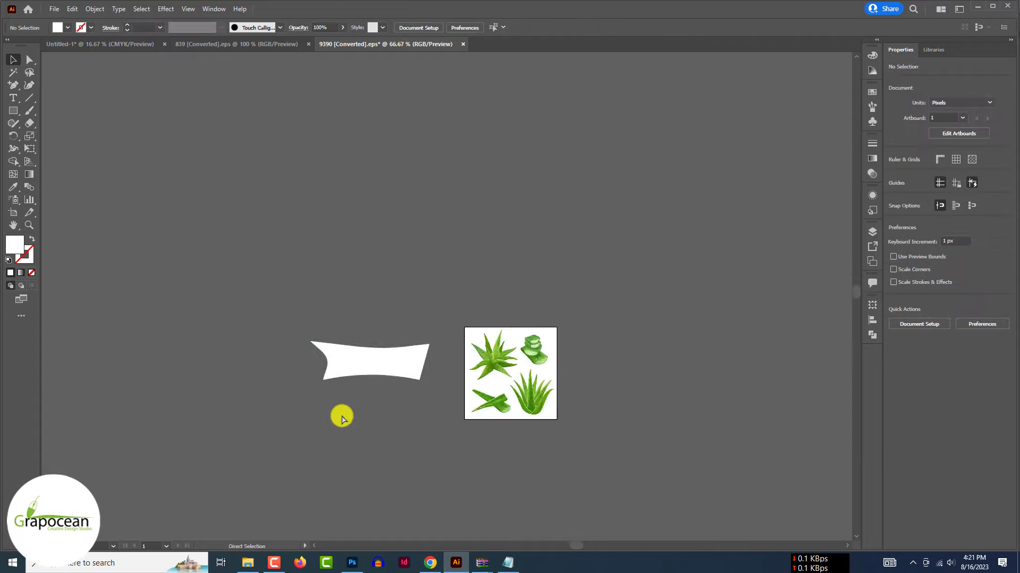
Step: Add anchor points along the banner's top edge and adjust them to refine its curve
{"action": "scroll", "coordinate": [369, 366], "scroll_direction": "up", "scroll_amount": 1}
{"action": "left_click", "coordinate": [372, 383]}
{"action": "left_click_drag", "start_coordinate": [371, 382], "coordinate": [324, 389]}
{"action": "scroll", "coordinate": [325, 413], "scroll_direction": "up", "scroll_amount": 3}
{"action": "key", "text": "plus"}
{"action": "left_click", "coordinate": [317, 330]}
{"action": "left_click", "coordinate": [316, 351]}
{"action": "left_click", "coordinate": [593, 303]}
{"action": "key", "text": "a"}
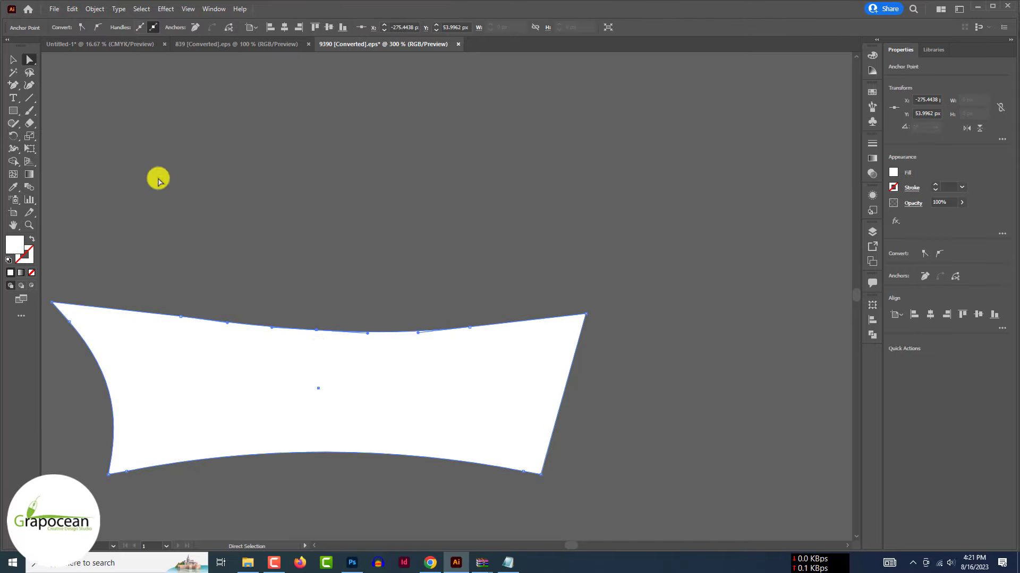
{"action": "left_click_drag", "start_coordinate": [173, 284], "coordinate": [175, 281]}
Step: Place the reshaped banner into the Photoshop artwork across the upper right of the green panel
{"action": "scroll", "coordinate": [250, 184], "scroll_direction": "down", "scroll_amount": 3}
{"action": "left_click_drag", "start_coordinate": [425, 467], "coordinate": [405, 343]}
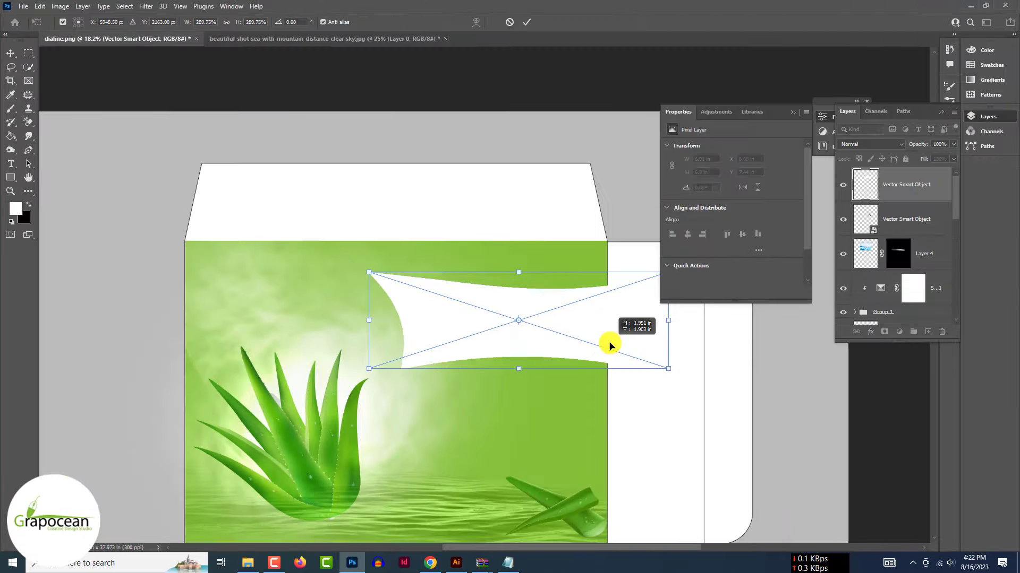
{"action": "key", "text": "Return"}
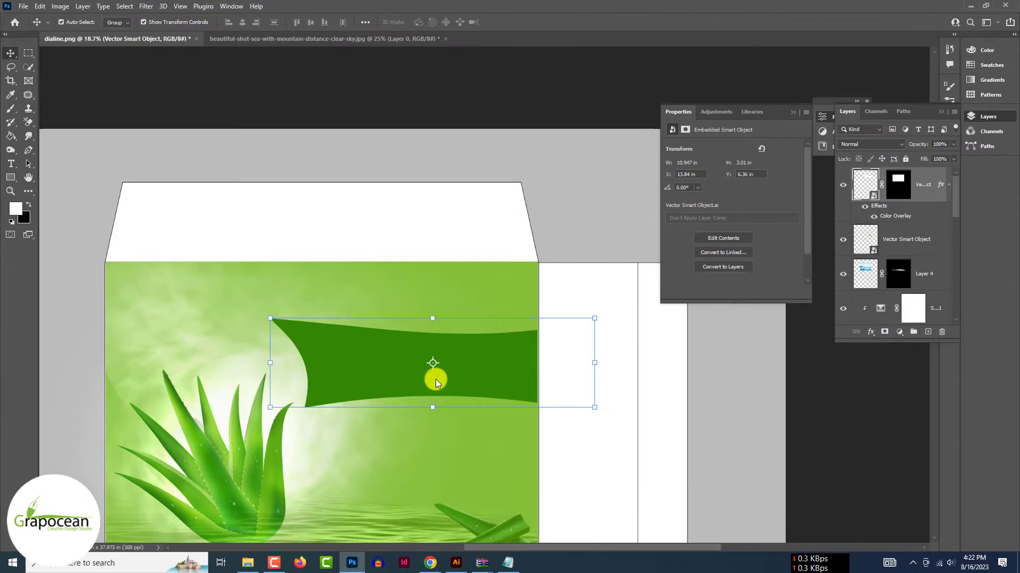
Step: Add a gradient Stroke layer style to the green banner with a size of 24 px and 26% opacity
{"action": "right_click", "coordinate": [929, 193]}
{"action": "left_click", "coordinate": [504, 339]}
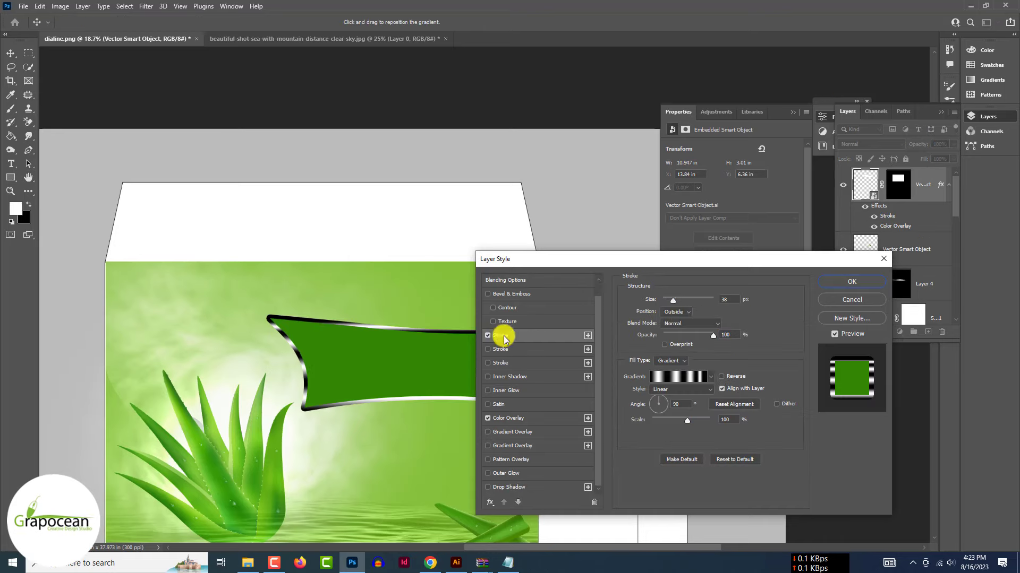
{"action": "left_click_drag", "start_coordinate": [710, 336], "coordinate": [675, 336]}
{"action": "left_click_drag", "start_coordinate": [673, 302], "coordinate": [671, 303]}
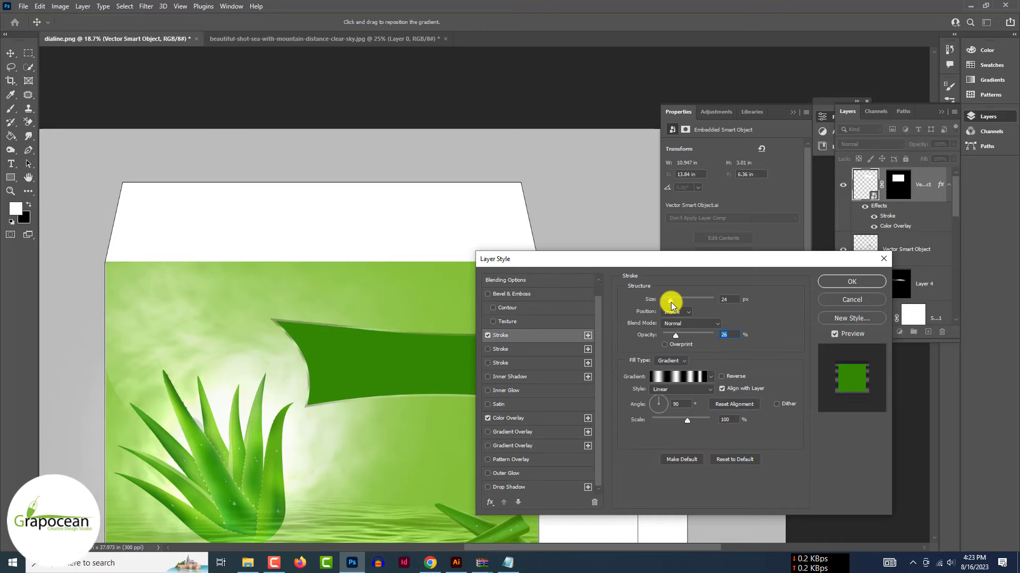
{"action": "left_click", "coordinate": [702, 381]}
{"action": "left_click_drag", "start_coordinate": [801, 475], "coordinate": [828, 476]}
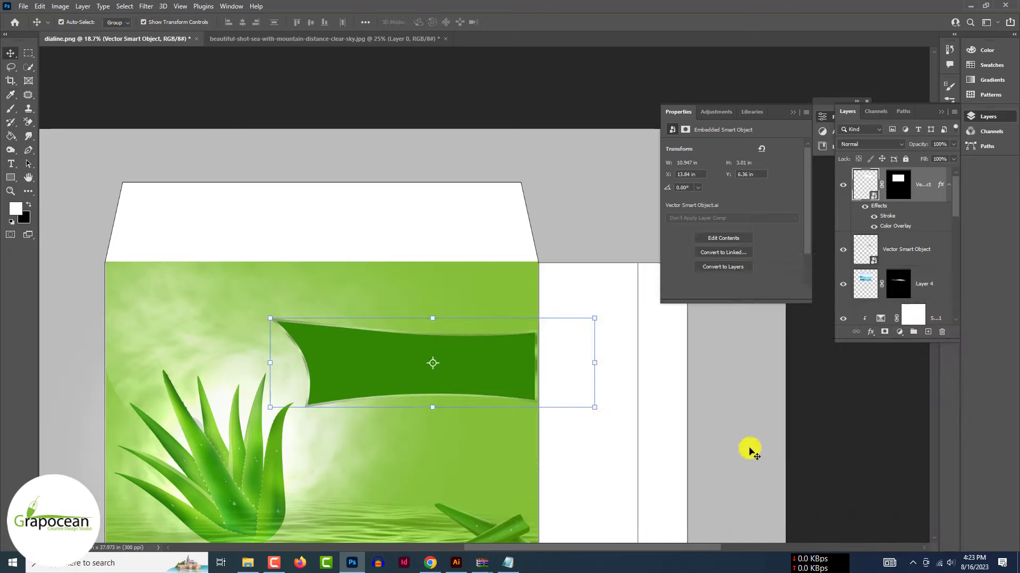
Step: Add an Exposure adjustment above the banner, invert its mask and brush in a brighter glow on the banner
{"action": "left_click", "coordinate": [899, 332]}
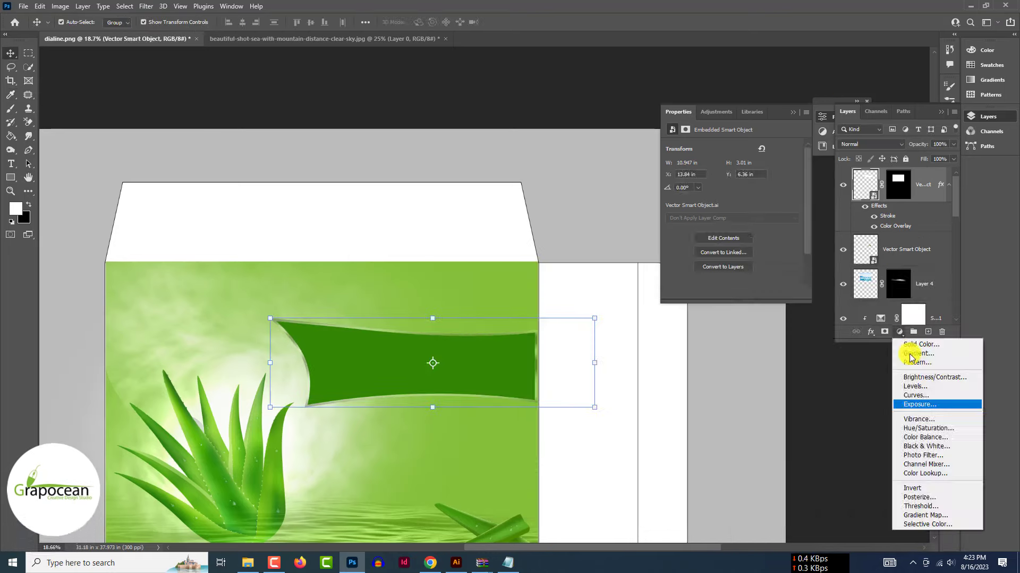
{"action": "left_click", "coordinate": [922, 437]}
{"action": "key", "text": "ctrl+i"}
{"action": "left_click", "coordinate": [8, 109]}
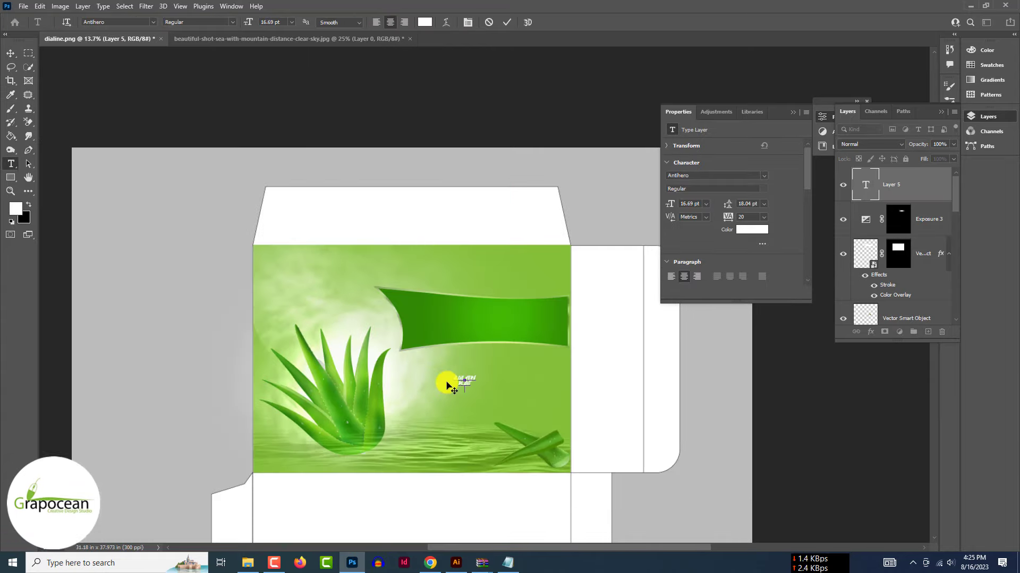
{"action": "scroll", "coordinate": [447, 386], "scroll_direction": "up", "scroll_amount": 5}
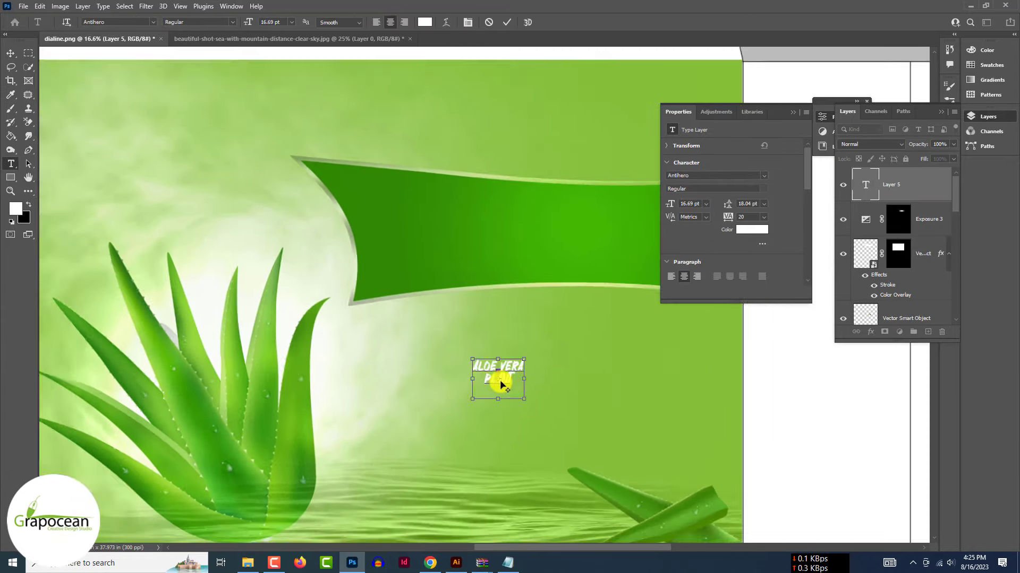
Step: Scale the "ALOE VERA" text up to 71.48 pt and move it onto the green banner
{"action": "left_click", "coordinate": [15, 52]}
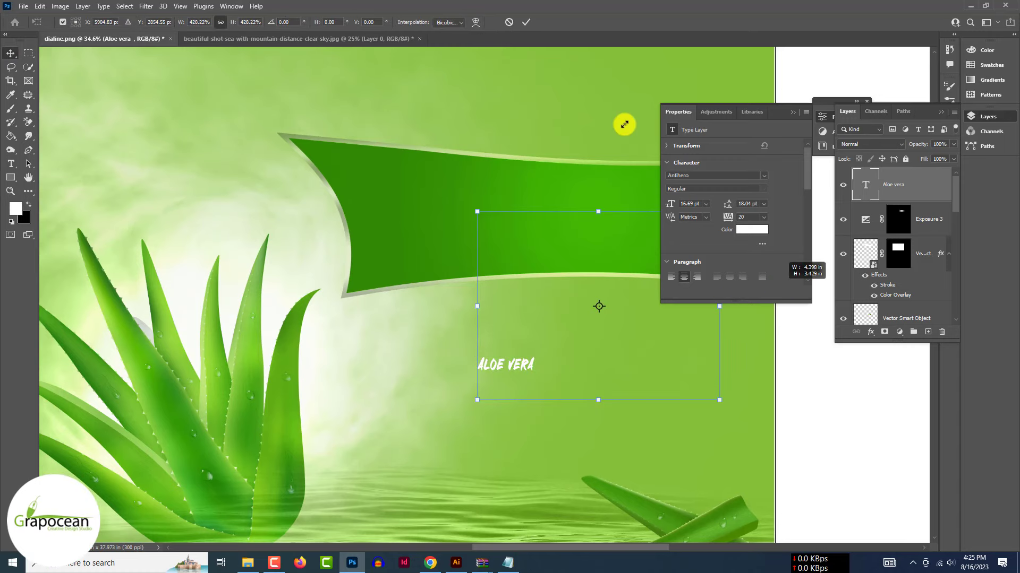
{"action": "left_click", "coordinate": [527, 22]}
{"action": "left_click", "coordinate": [13, 56]}
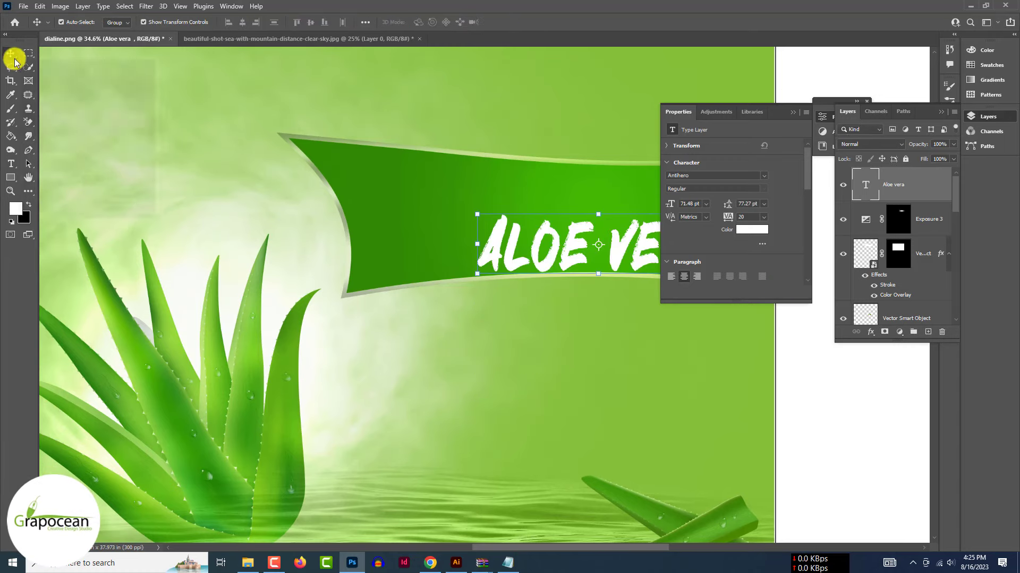
{"action": "scroll", "coordinate": [475, 233], "scroll_direction": "down", "scroll_amount": 1}
{"action": "left_click_drag", "start_coordinate": [476, 239], "coordinate": [440, 224]}
Step: Enlarge the "ALOE VERA" title to 94.88 pt and center it within the green banner
{"action": "left_click_drag", "start_coordinate": [518, 193], "coordinate": [543, 185]}
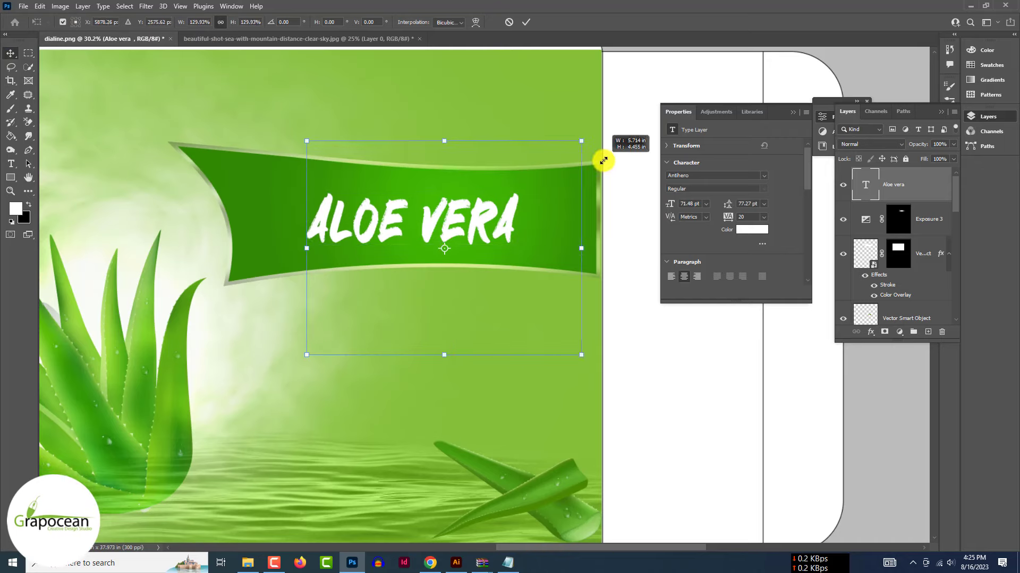
{"action": "left_click_drag", "start_coordinate": [582, 121], "coordinate": [582, 121]}
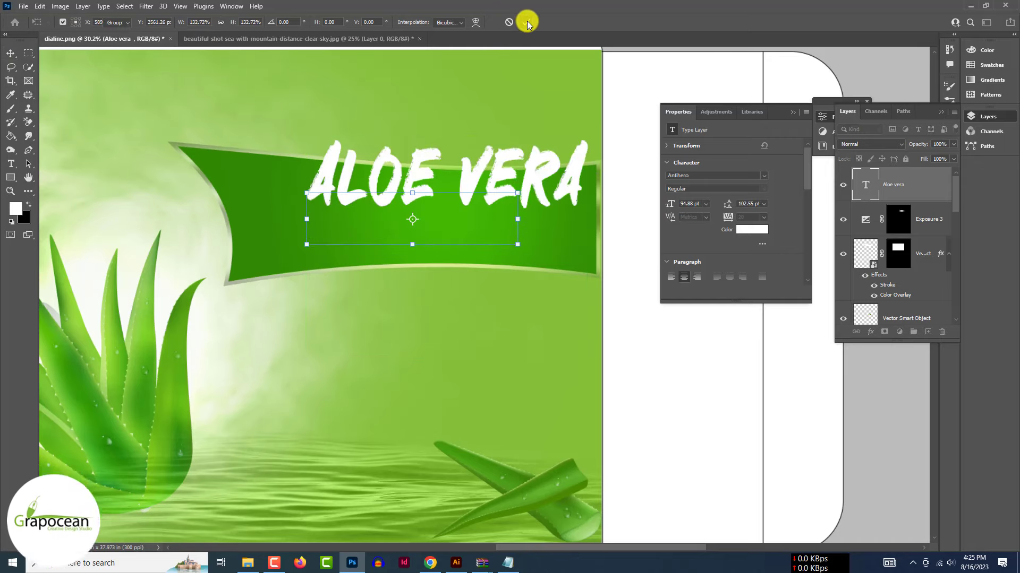
{"action": "left_click", "coordinate": [526, 21]}
{"action": "left_click_drag", "start_coordinate": [502, 176], "coordinate": [476, 215]}
{"action": "scroll", "coordinate": [468, 221], "scroll_direction": "down", "scroll_amount": 6}
{"action": "left_click", "coordinate": [669, 388]}
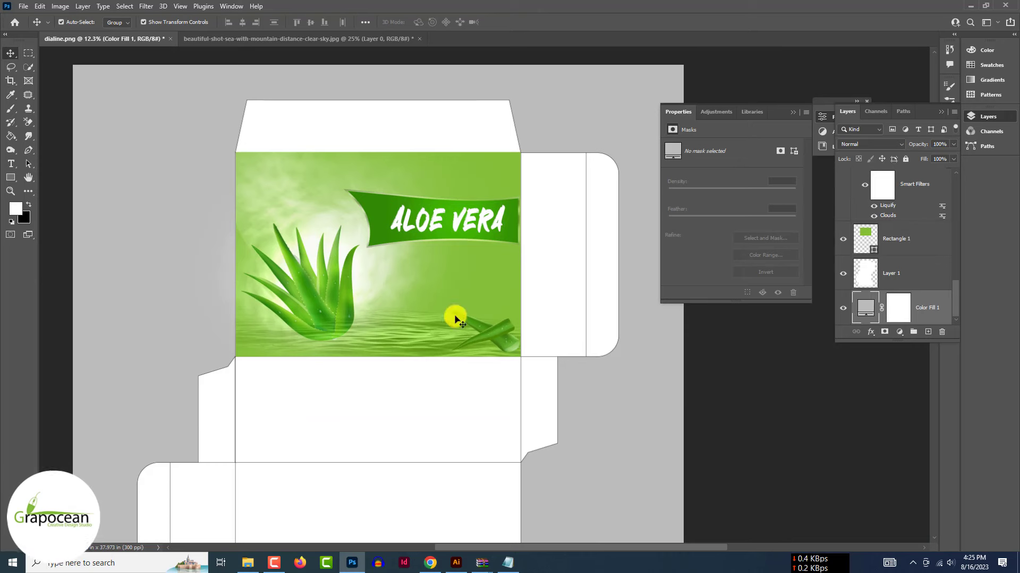
Step: Change the font of the whole banner title to LT Sip
{"action": "left_click", "coordinate": [395, 220]}
{"action": "key", "text": "ctrl+a"}
{"action": "left_click", "coordinate": [150, 21]}
{"action": "key", "text": "Down"}
{"action": "key", "text": "Down"}
{"action": "key", "text": "Down"}
{"action": "key", "text": "Down"}
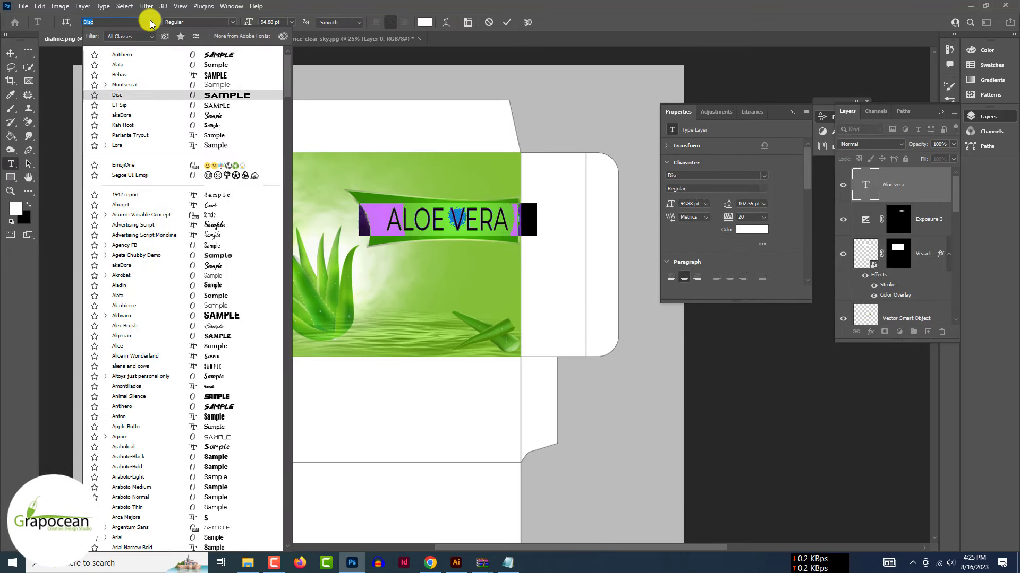
{"action": "key", "text": "Down"}
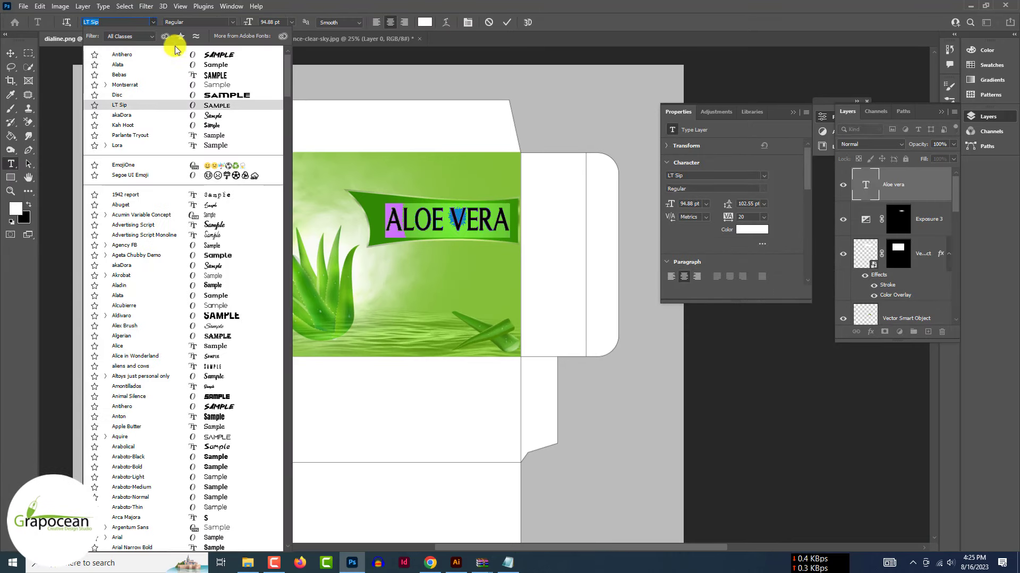
{"action": "left_click", "coordinate": [227, 104]}
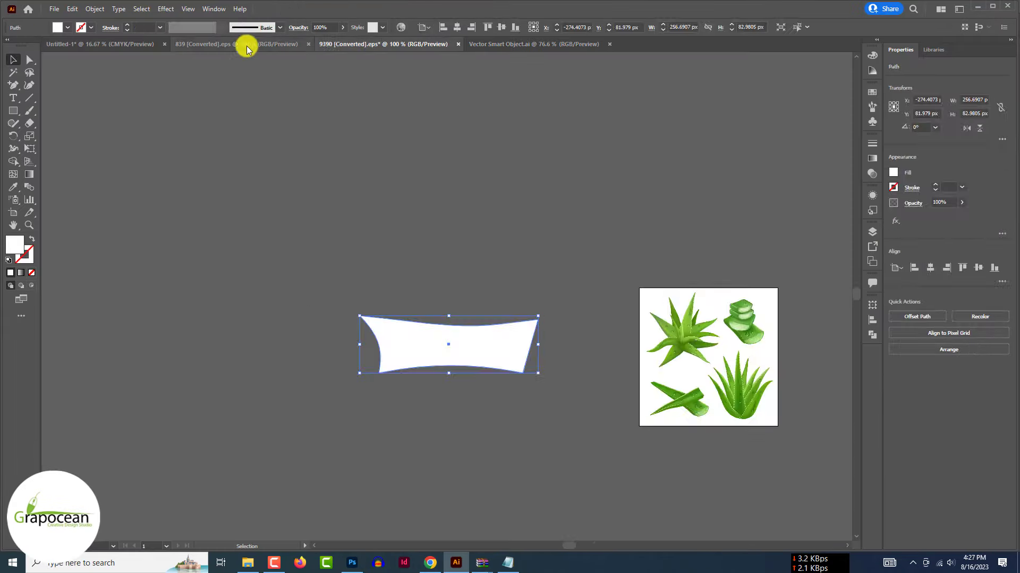
Step: Switch to the 839 [Converted].eps document in Illustrator and pull a single water splash out of the artwork
{"action": "left_click", "coordinate": [244, 43]}
{"action": "left_click_drag", "start_coordinate": [365, 275], "coordinate": [649, 284]}
{"action": "right_click", "coordinate": [497, 305]}
{"action": "left_click", "coordinate": [536, 399]}
{"action": "left_click", "coordinate": [691, 312]}
{"action": "left_click_drag", "start_coordinate": [381, 329], "coordinate": [634, 296]}
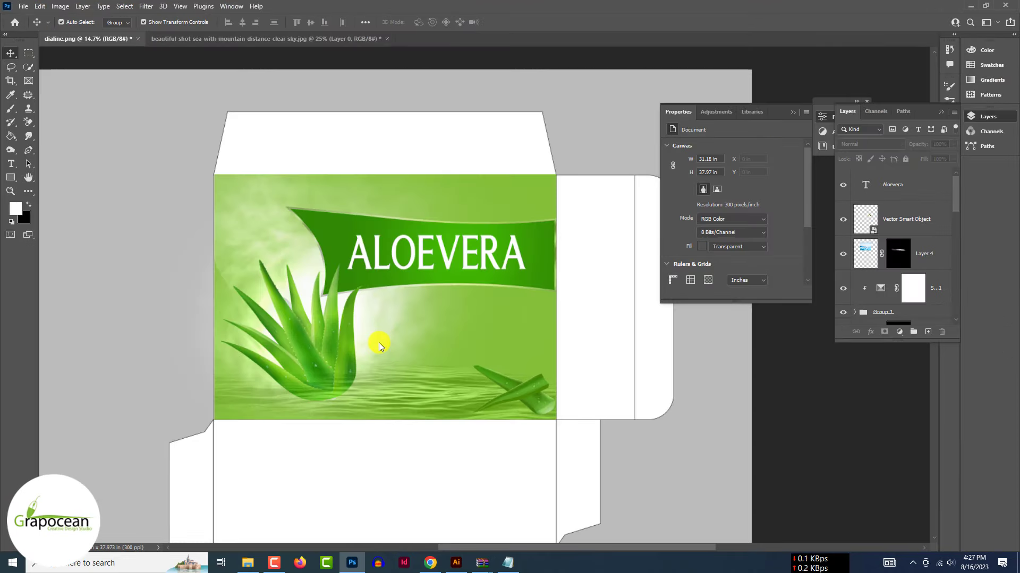
Step: Paste the water splash into the Photoshop artwork, resize it to about 5.7 by 4.6 in and place it behind the banner's pointed end
{"action": "key", "text": "ctrl+v"}
{"action": "left_click_drag", "start_coordinate": [546, 253], "coordinate": [301, 363]}
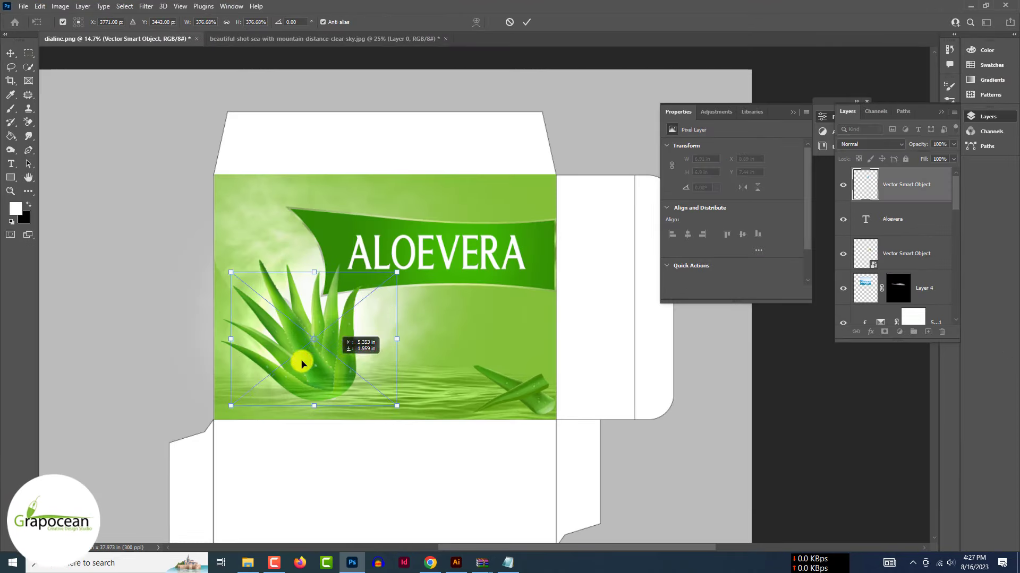
{"action": "left_click", "coordinate": [527, 22]}
{"action": "mouse_move", "coordinate": [912, 187]}
{"action": "left_mouse_down"}
{"action": "mouse_move", "coordinate": [892, 360]}
{"action": "mouse_move", "coordinate": [902, 176]}
{"action": "left_mouse_up"}
{"action": "left_click_drag", "start_coordinate": [372, 338], "coordinate": [357, 237]}
{"action": "left_click_drag", "start_coordinate": [380, 164], "coordinate": [371, 185]}
{"action": "left_click", "coordinate": [783, 372]}
{"action": "scroll", "coordinate": [871, 250], "scroll_direction": "up", "scroll_amount": 5}
{"action": "left_click", "coordinate": [841, 221]}
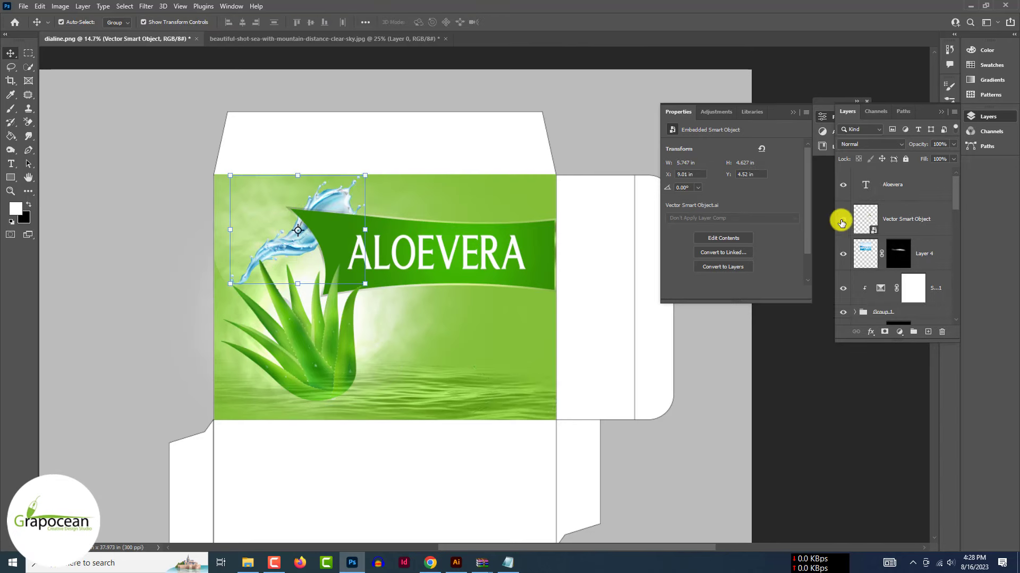
{"action": "left_click", "coordinate": [842, 221]}
{"action": "scroll", "coordinate": [841, 265], "scroll_direction": "down", "scroll_amount": 5}
{"action": "right_click", "coordinate": [912, 298]}
{"action": "left_click", "coordinate": [791, 72]}
Step: Try a Selective Color adjustment clipped to the water splash, with Neutrals at cyan +49, yellow +64 and black +96
{"action": "left_click", "coordinate": [853, 299]}
{"action": "left_click", "coordinate": [899, 332]}
{"action": "left_click", "coordinate": [949, 526]}
{"action": "left_click_drag", "start_coordinate": [732, 182], "coordinate": [768, 202]}
{"action": "left_click", "coordinate": [866, 279], "text": "alt"}
{"action": "left_click_drag", "start_coordinate": [745, 182], "coordinate": [712, 183]}
{"action": "left_click", "coordinate": [702, 256]}
{"action": "left_click_drag", "start_coordinate": [768, 201], "coordinate": [766, 200]}
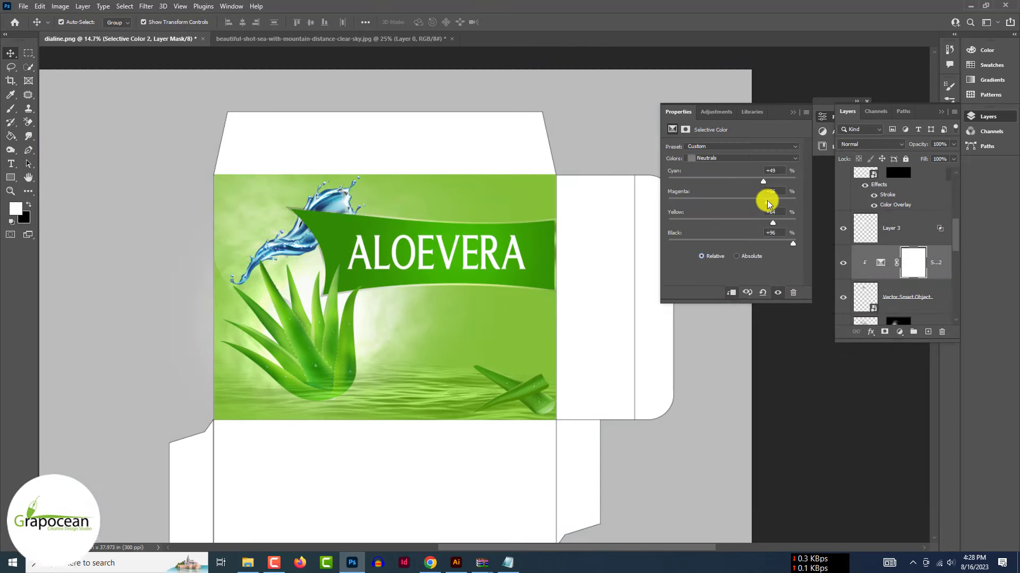
Step: Try the Absolute method with stronger cyan and magenta for the splash's Selective Color, and undo the last changes
{"action": "left_click", "coordinate": [741, 259]}
{"action": "left_click_drag", "start_coordinate": [716, 181], "coordinate": [776, 182]}
{"action": "left_click_drag", "start_coordinate": [739, 202], "coordinate": [779, 202]}
{"action": "mouse_move", "coordinate": [270, 250]}
{"action": "left_mouse_down"}
{"action": "mouse_move", "coordinate": [358, 353]}
{"action": "mouse_move", "coordinate": [284, 265]}
{"action": "left_mouse_up"}
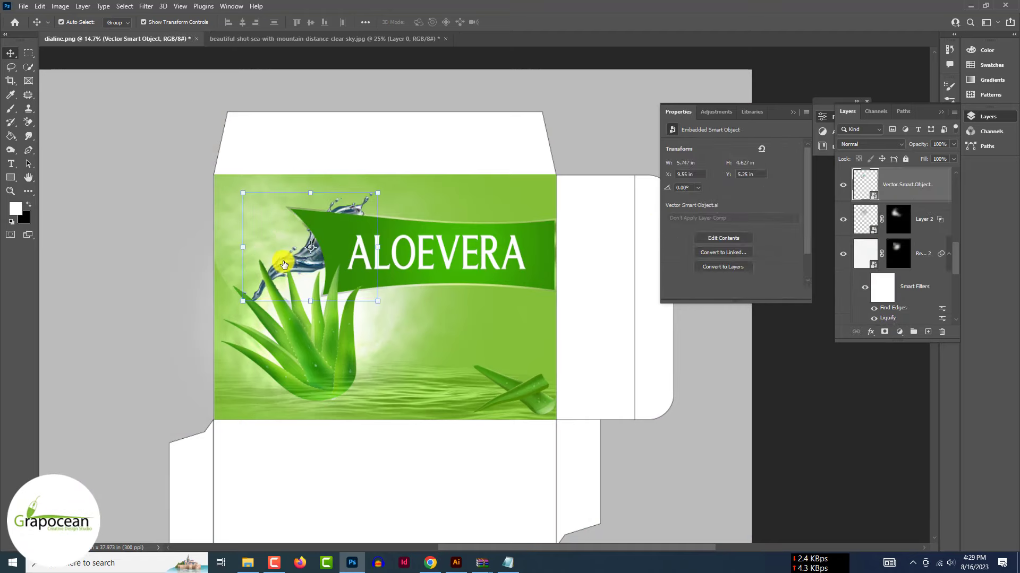
{"action": "key", "text": "ctrl+z"}
{"action": "key", "text": "ctrl+z"}
Step: Add a Hue/Saturation adjustment clipped to the water splash, using Colorize to give it a pale green tint
{"action": "left_click", "coordinate": [906, 288]}
{"action": "left_click", "coordinate": [899, 332]}
{"action": "left_click", "coordinate": [944, 420]}
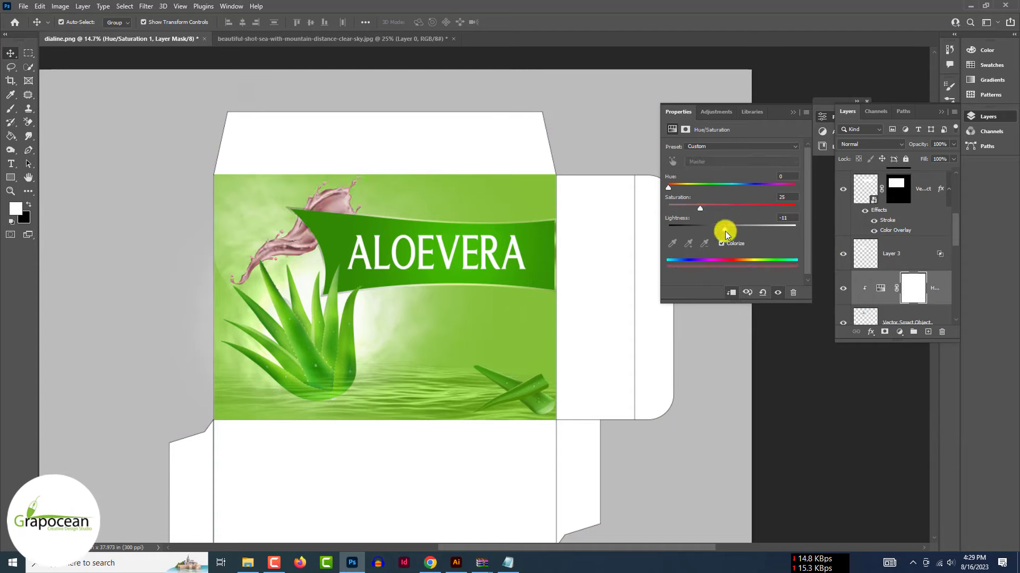
{"action": "left_click_drag", "start_coordinate": [710, 209], "coordinate": [756, 229]}
{"action": "mouse_move", "coordinate": [700, 188]}
{"action": "left_mouse_down"}
{"action": "mouse_move", "coordinate": [754, 190]}
{"action": "mouse_move", "coordinate": [713, 189]}
{"action": "left_mouse_up"}
{"action": "mouse_move", "coordinate": [699, 208]}
{"action": "left_mouse_down"}
{"action": "mouse_move", "coordinate": [667, 209]}
{"action": "mouse_move", "coordinate": [711, 208]}
{"action": "left_mouse_up"}
{"action": "left_click", "coordinate": [792, 113]}
Step: Move the water splash below the banner, enlarge it and reorient it beside the aloe vera plant
{"action": "left_click_drag", "start_coordinate": [290, 247], "coordinate": [362, 346]}
{"action": "left_click_drag", "start_coordinate": [438, 382], "coordinate": [486, 422]}
{"action": "left_click", "coordinate": [526, 22]}
{"action": "left_click_drag", "start_coordinate": [408, 343], "coordinate": [437, 358]}
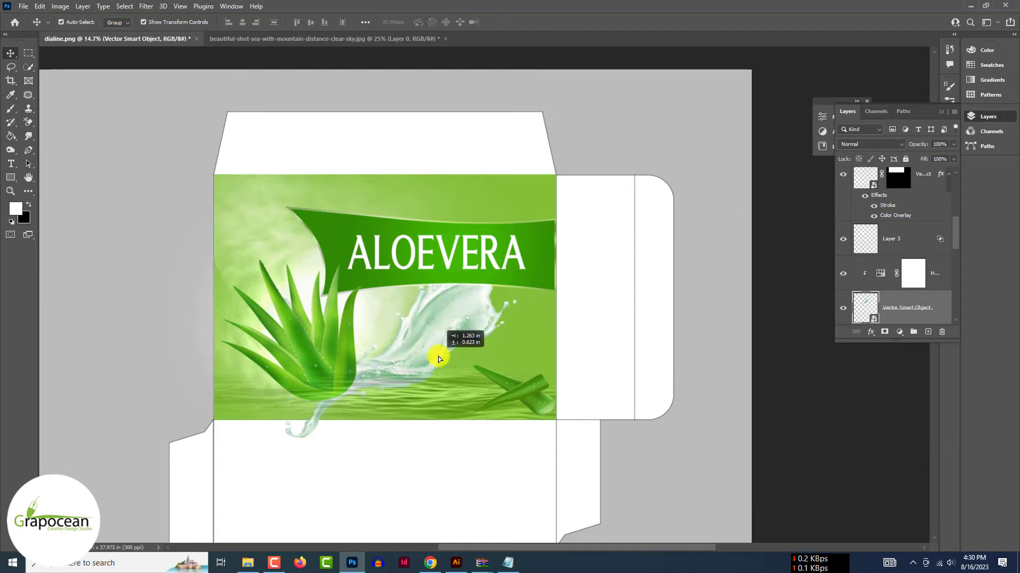
{"action": "left_click_drag", "start_coordinate": [523, 448], "coordinate": [530, 421]}
{"action": "left_click", "coordinate": [526, 22]}
Step: Position the water splash behind the aloe vera plant and readjust its Hue/Saturation tint
{"action": "left_click_drag", "start_coordinate": [417, 336], "coordinate": [355, 290]}
{"action": "scroll", "coordinate": [427, 180], "scroll_direction": "down", "scroll_amount": 1}
{"action": "left_click_drag", "start_coordinate": [376, 319], "coordinate": [379, 325]}
{"action": "double_click", "coordinate": [881, 274]}
{"action": "left_click_drag", "start_coordinate": [725, 189], "coordinate": [756, 192]}
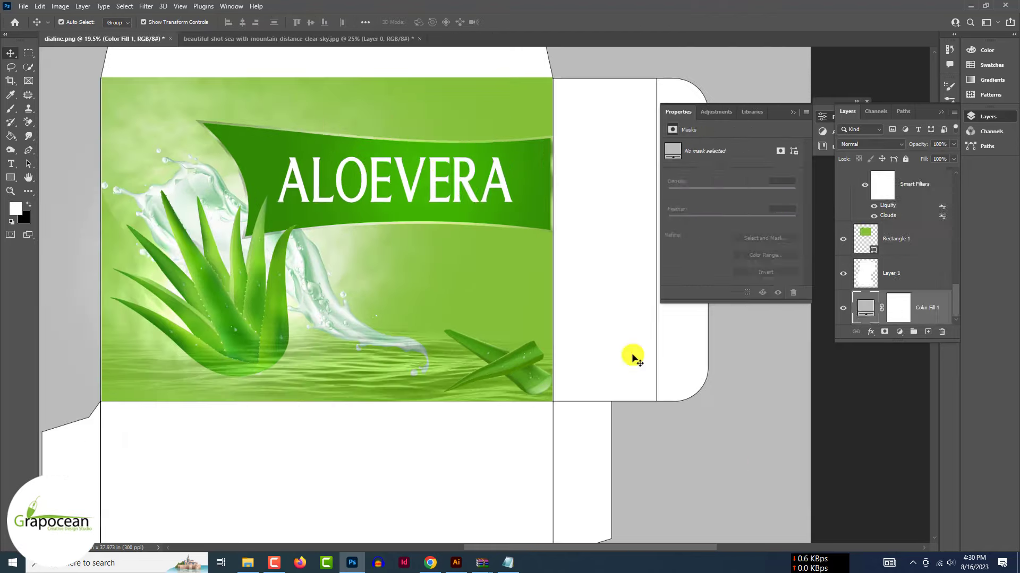
Step: Try enlarging the ALOEVERA title to 147.47 pt so it fills the green banner
{"action": "key", "text": "ctrl+t"}
{"action": "left_click_drag", "start_coordinate": [413, 234], "coordinate": [411, 194]}
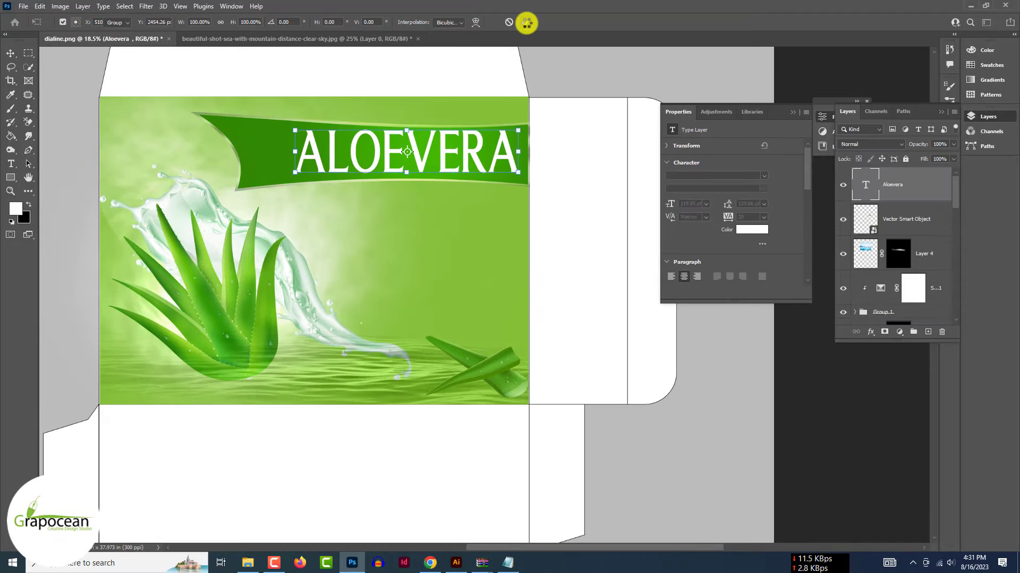
{"action": "type", "text": "5.81"}
{"action": "key", "text": "Return"}
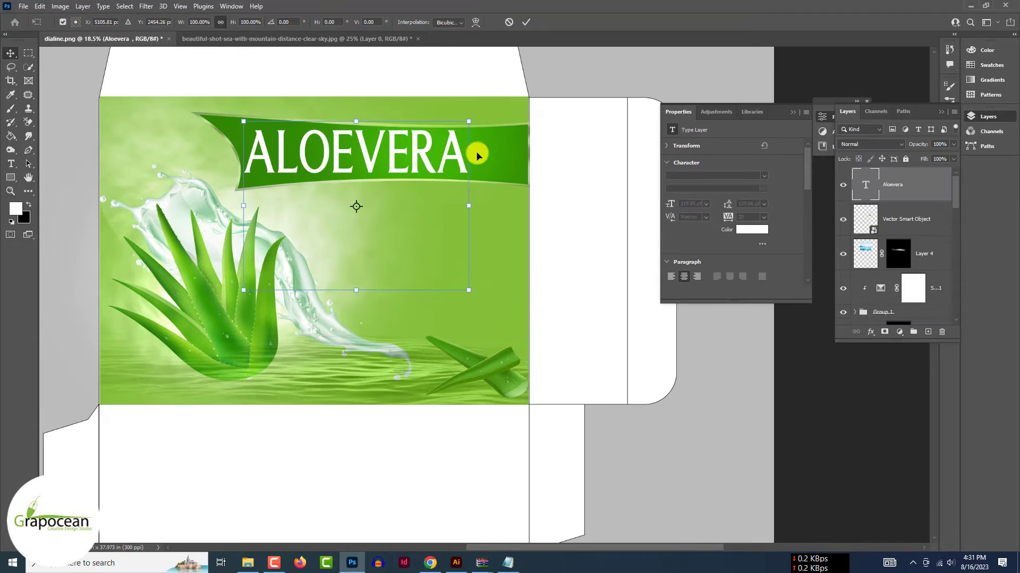
{"action": "left_click_drag", "start_coordinate": [495, 138], "coordinate": [528, 106]}
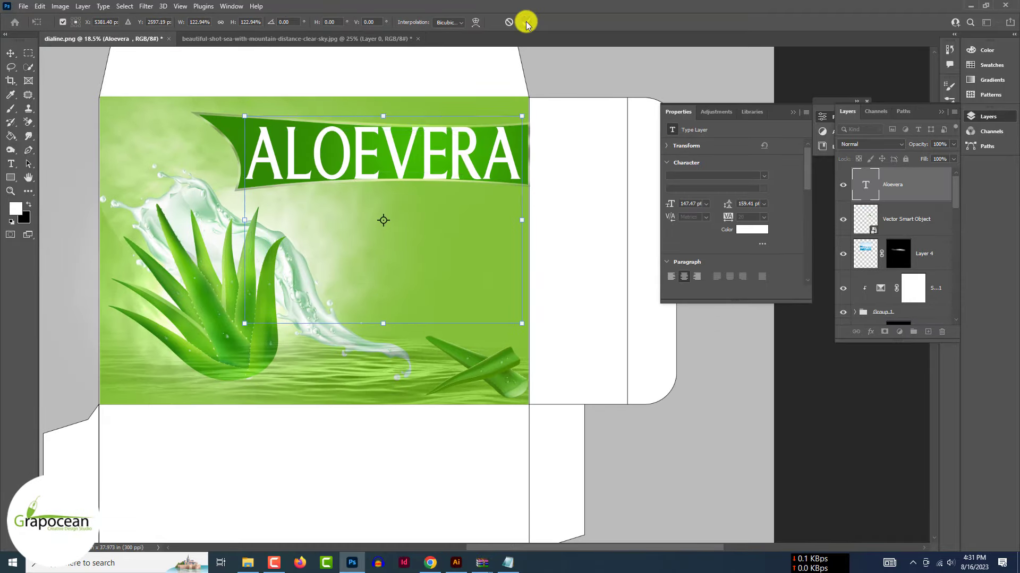
Step: Scale the banner, its Exposure 3 adjustment and Layer 3 together to about 108%, stretch them taller and reposition them behind the title
{"action": "left_click", "coordinate": [913, 225]}
{"action": "left_click", "coordinate": [239, 128]}
{"action": "left_click", "coordinate": [911, 308], "text": "ctrl"}
{"action": "left_click", "coordinate": [933, 214], "text": "ctrl"}
{"action": "left_click_drag", "start_coordinate": [619, 112], "coordinate": [638, 101]}
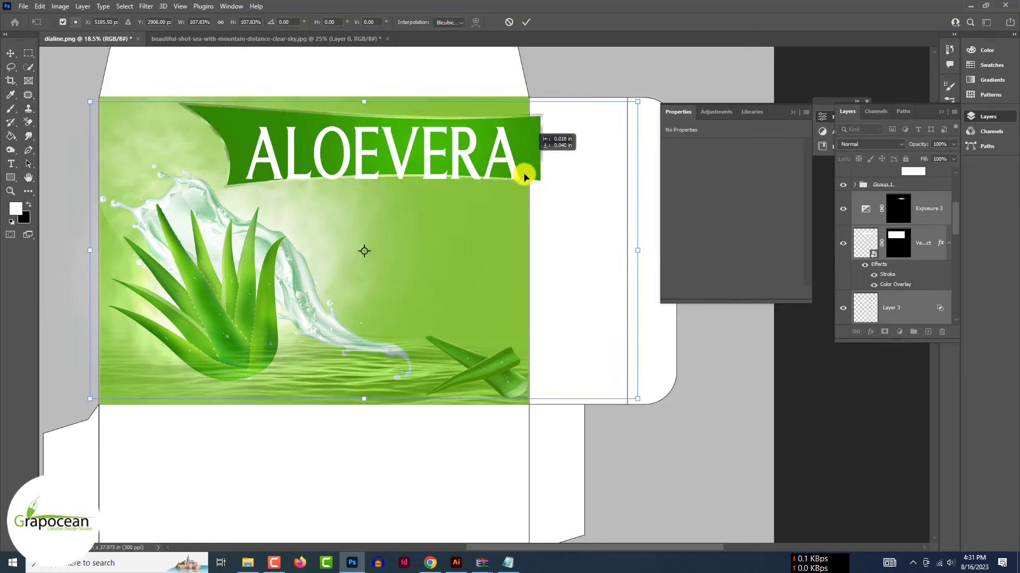
{"action": "left_click_drag", "start_coordinate": [526, 173], "coordinate": [518, 186]}
{"action": "left_click_drag", "start_coordinate": [355, 114], "coordinate": [354, 83]}
{"action": "left_click_drag", "start_coordinate": [496, 124], "coordinate": [491, 153]}
{"action": "key", "text": "Return"}
{"action": "scroll", "coordinate": [487, 151], "scroll_direction": "down", "scroll_amount": 6}
{"action": "left_click", "coordinate": [701, 428]}
{"action": "scroll", "coordinate": [443, 221], "scroll_direction": "up", "scroll_amount": 3}
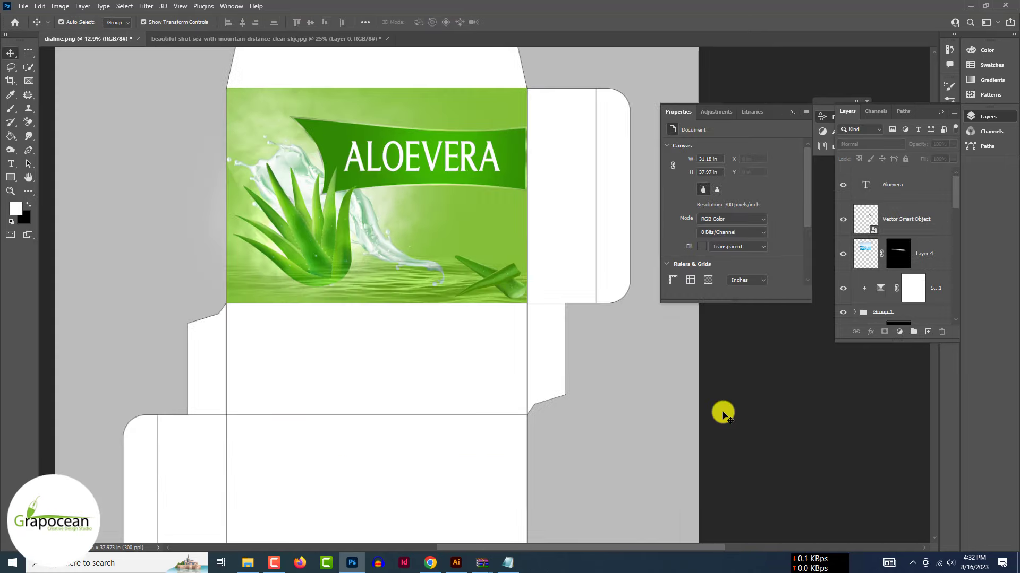
Step: Add the tagline text "BEST BODY SOAP" below the green banner
{"action": "left_click", "coordinate": [10, 164]}
{"action": "left_click", "coordinate": [402, 208]}
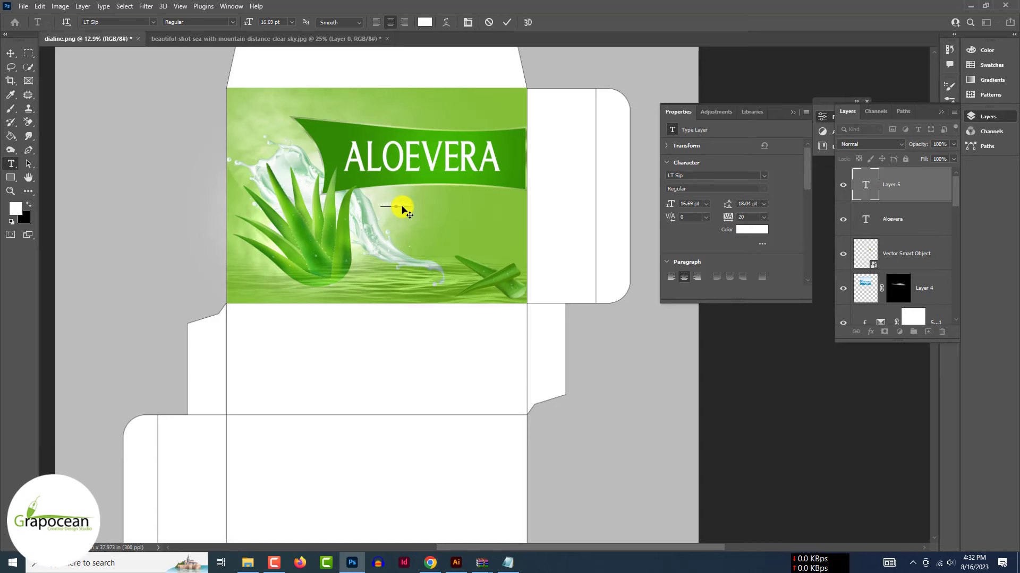
{"action": "type", "text": "BEST BODY SOPE"}
{"action": "scroll", "coordinate": [402, 205], "scroll_direction": "up", "scroll_amount": 4}
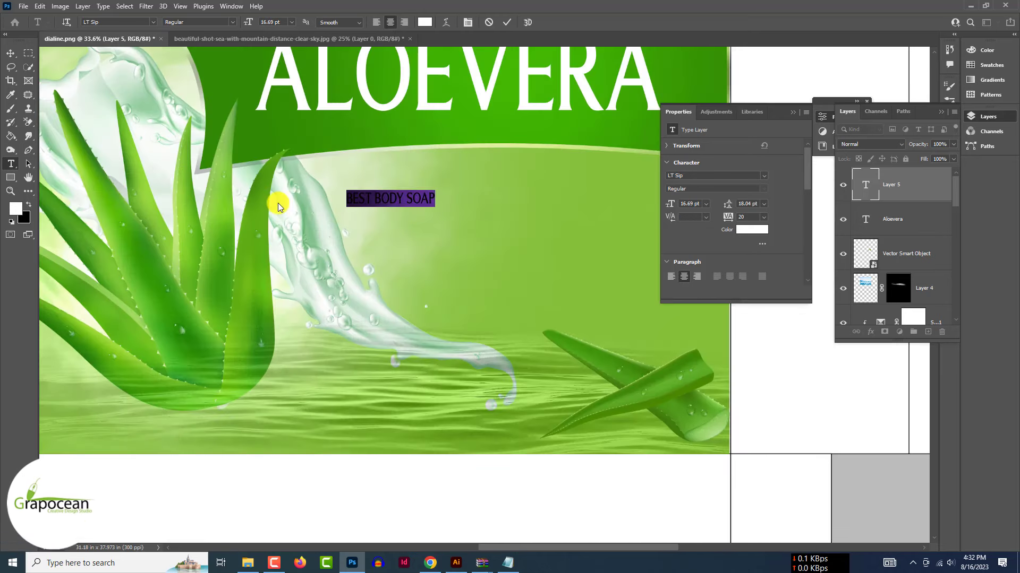
Step: Turn off All Caps for the tagline and set its font to Alata at 38 pt
{"action": "key", "text": "ctrl+t"}
{"action": "left_click", "coordinate": [861, 197]}
{"action": "left_click", "coordinate": [153, 23]}
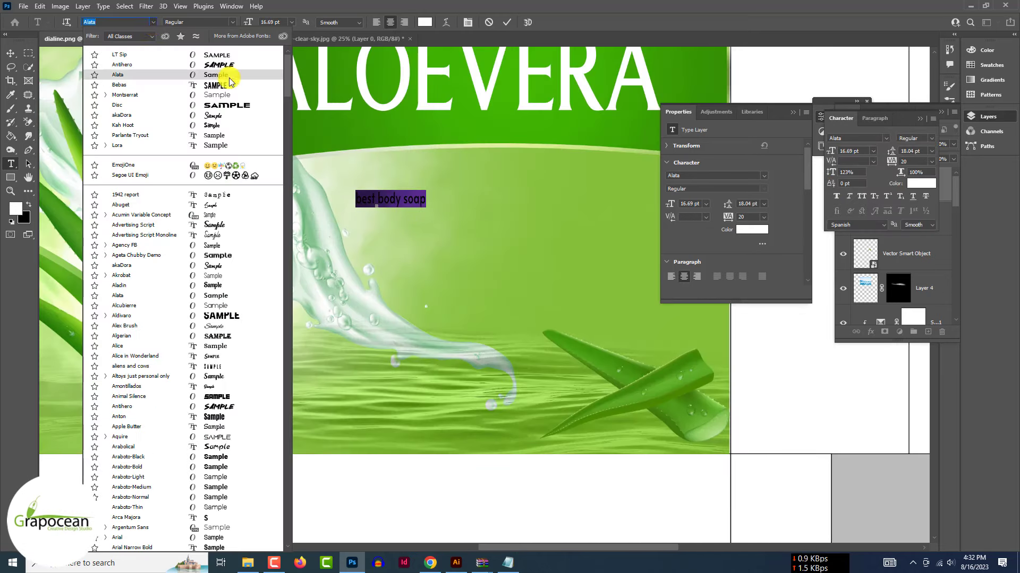
{"action": "left_click", "coordinate": [229, 76]}
{"action": "left_click_drag", "start_coordinate": [247, 23], "coordinate": [259, 26]}
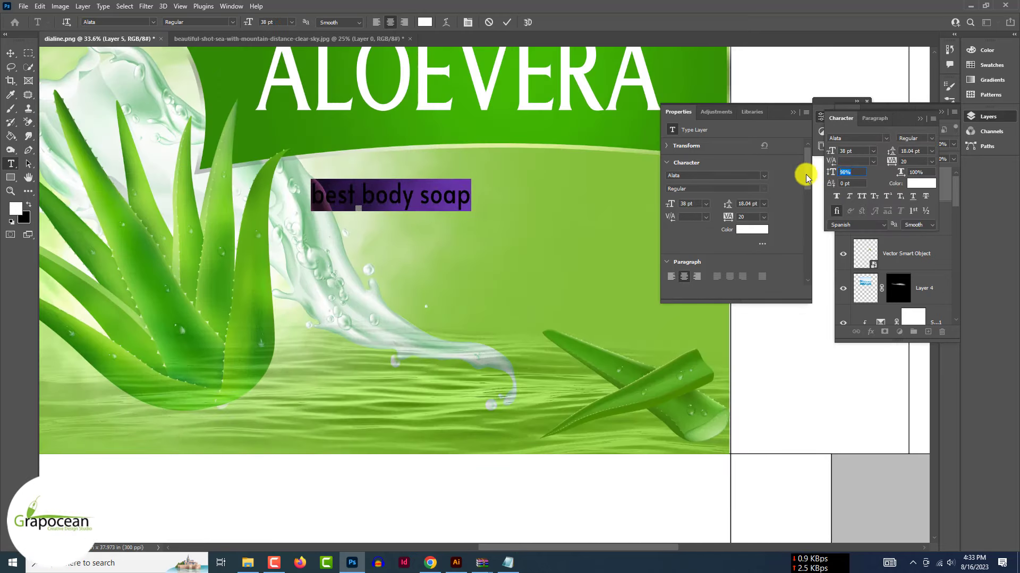
Step: Move the "best body soap" tagline under the middle of the banner and color its text dark green
{"action": "left_click", "coordinate": [11, 53]}
{"action": "left_click_drag", "start_coordinate": [431, 199], "coordinate": [529, 180]}
{"action": "scroll", "coordinate": [535, 171], "scroll_direction": "up", "scroll_amount": 3}
{"action": "left_click", "coordinate": [10, 164]}
{"action": "left_click_drag", "start_coordinate": [321, 182], "coordinate": [592, 182]}
{"action": "left_click", "coordinate": [425, 22]}
{"action": "left_click_drag", "start_coordinate": [885, 411], "coordinate": [885, 437]}
{"action": "left_click", "coordinate": [974, 362]}
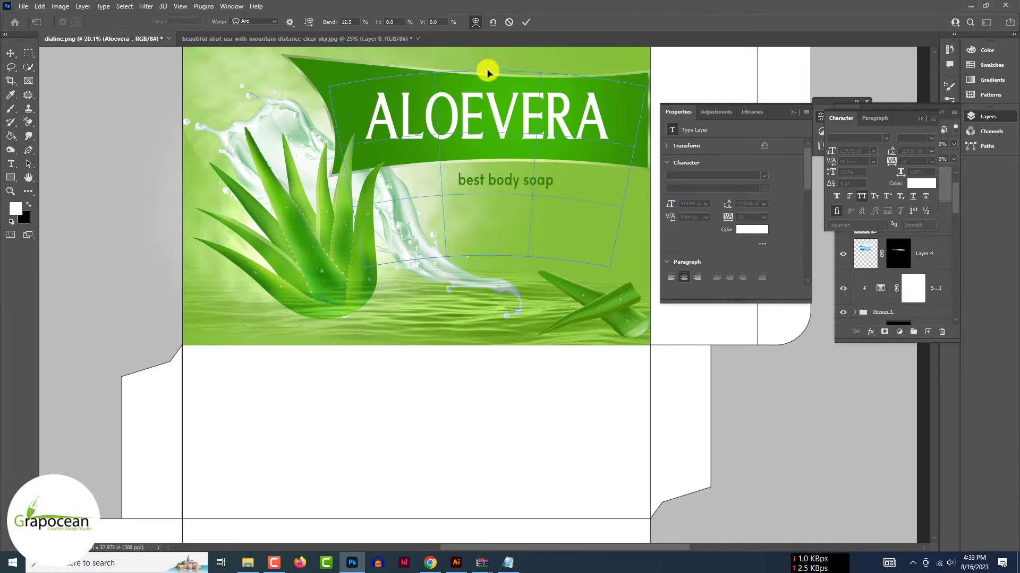
Step: Warp the ALOEVERA title with the Wave style at a bend of -22.0%
{"action": "left_click", "coordinate": [255, 21]}
{"action": "left_click", "coordinate": [251, 80]}
{"action": "left_click", "coordinate": [254, 22]}
{"action": "left_click", "coordinate": [252, 131]}
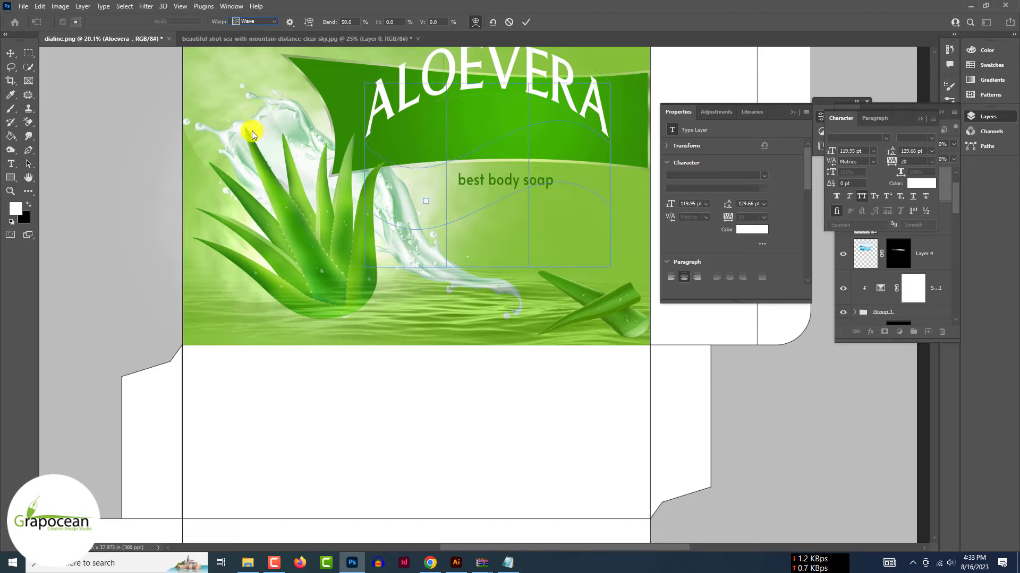
{"action": "left_click_drag", "start_coordinate": [426, 201], "coordinate": [424, 125]}
{"action": "left_click_drag", "start_coordinate": [424, 162], "coordinate": [424, 163]}
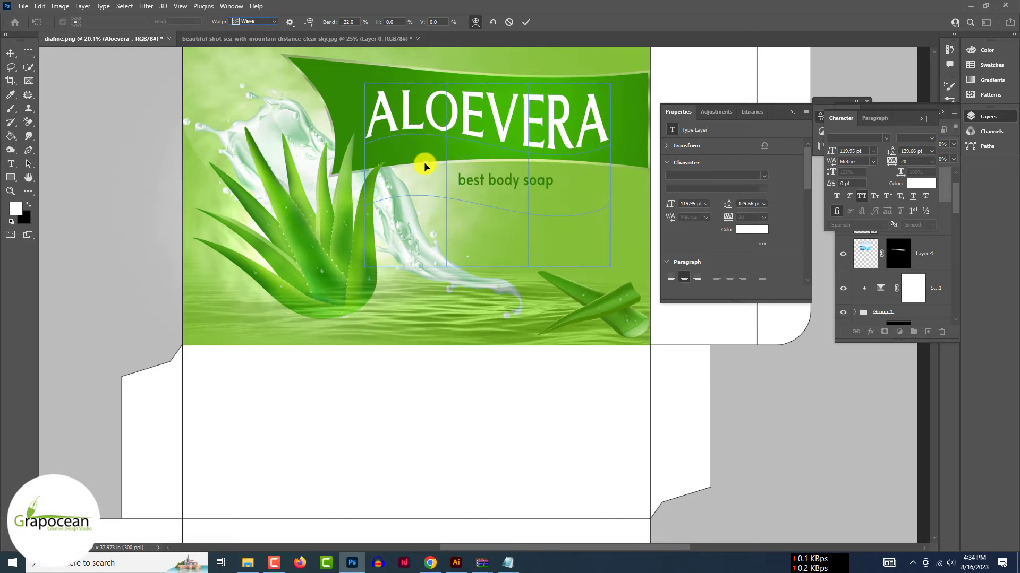
{"action": "left_click", "coordinate": [528, 20]}
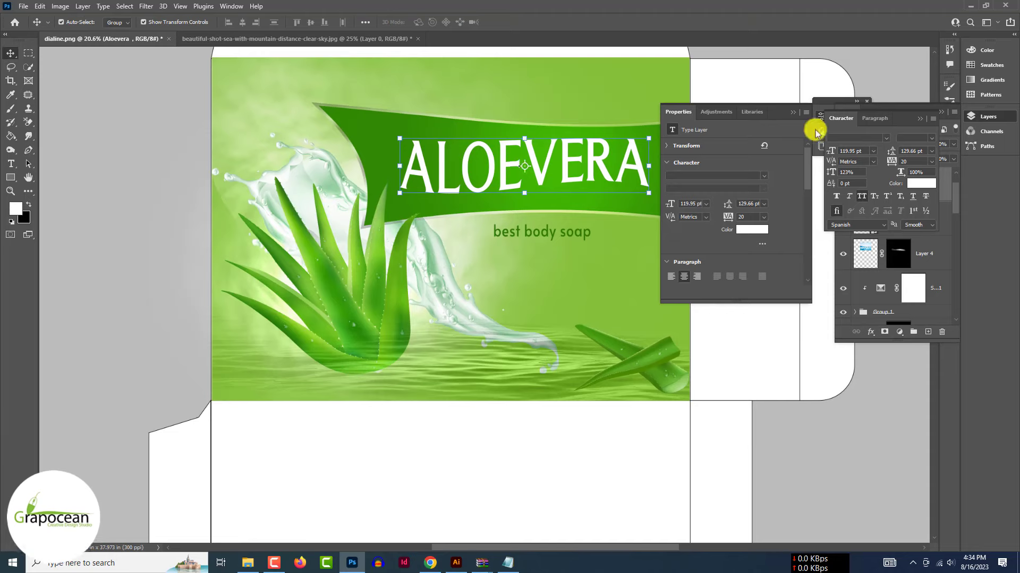
Step: Add a Soft Light Drop Shadow to the ALOEVERA title with 70% opacity, 22 px distance and 4 px size
{"action": "double_click", "coordinate": [914, 185]}
{"action": "left_click", "coordinate": [523, 488]}
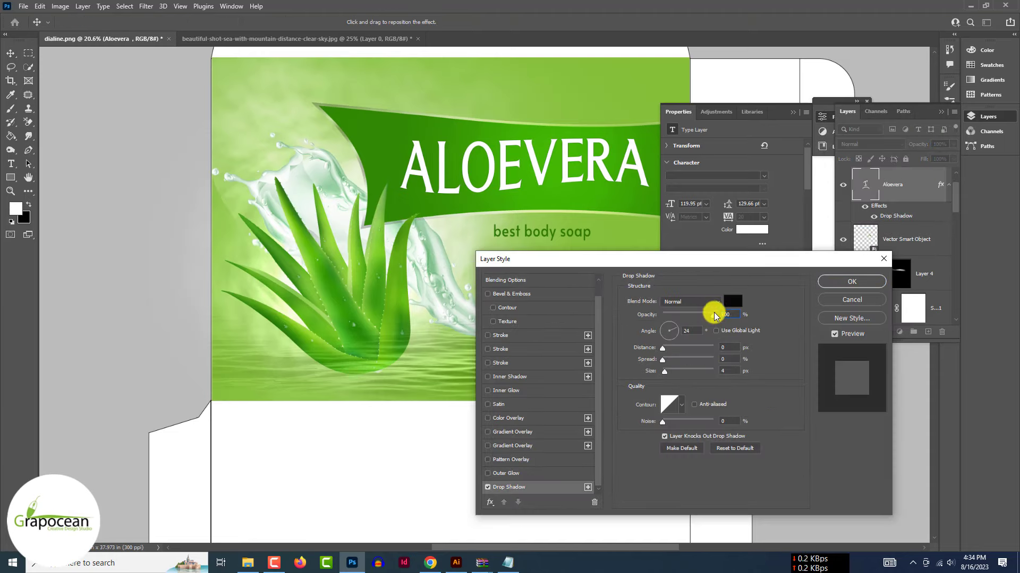
{"action": "left_click_drag", "start_coordinate": [694, 319], "coordinate": [698, 314]}
{"action": "left_click", "coordinate": [700, 301]}
{"action": "left_click", "coordinate": [713, 402]}
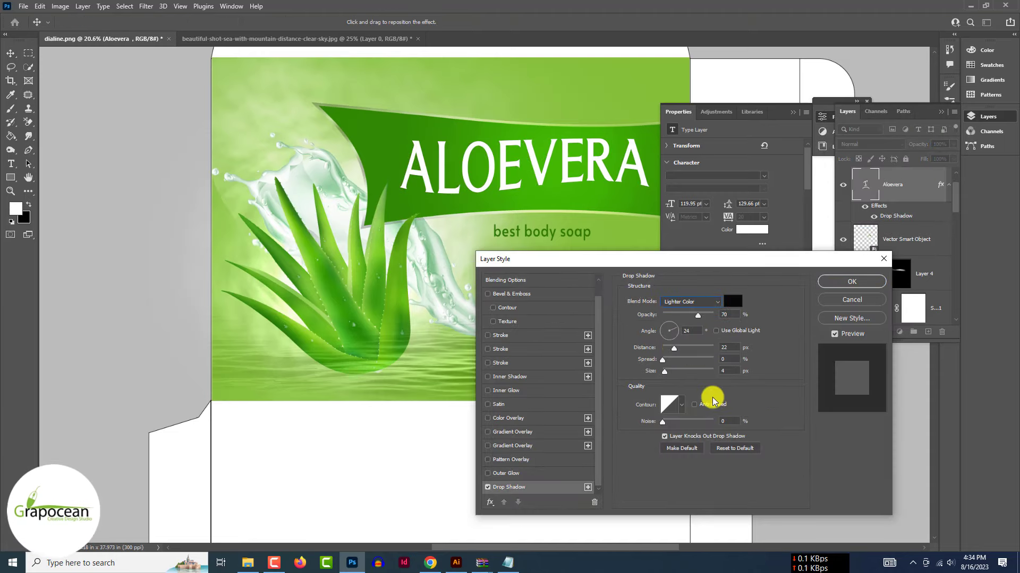
{"action": "left_click", "coordinate": [851, 280]}
Step: Separate the title's drop shadow into its own layer and convert that layer to a smart object
{"action": "left_click", "coordinate": [60, 6]}
{"action": "left_click", "coordinate": [216, 278]}
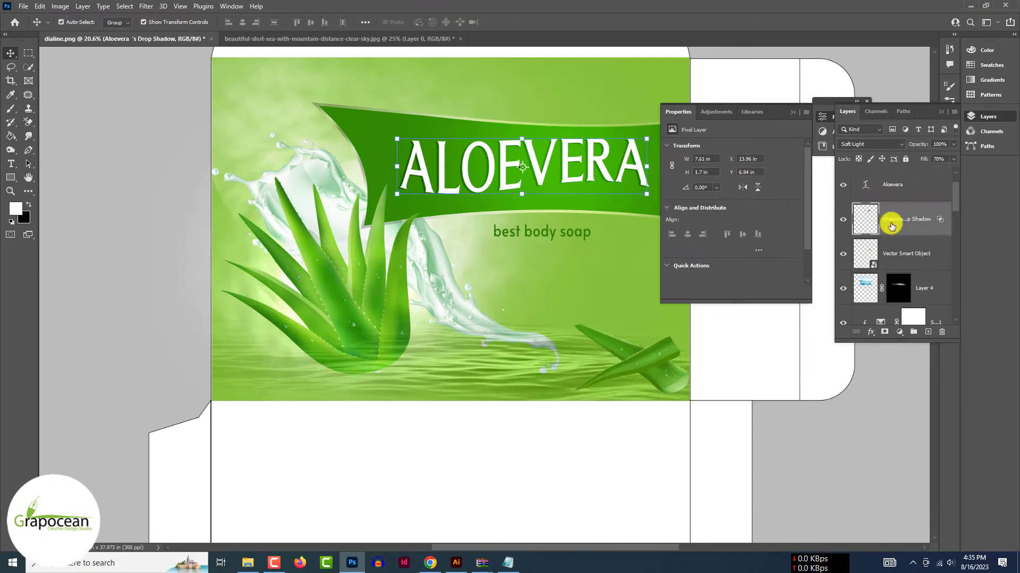
{"action": "right_click", "coordinate": [912, 221]}
{"action": "left_click", "coordinate": [846, 222]}
Step: Puppet Warp the title's shadow layer, placing pins along the letters and pulling the shadow away from the lettering
{"action": "key", "text": "ctrl+t"}
{"action": "left_click", "coordinate": [476, 22]}
{"action": "scroll", "coordinate": [453, 172], "scroll_direction": "up", "scroll_amount": 2}
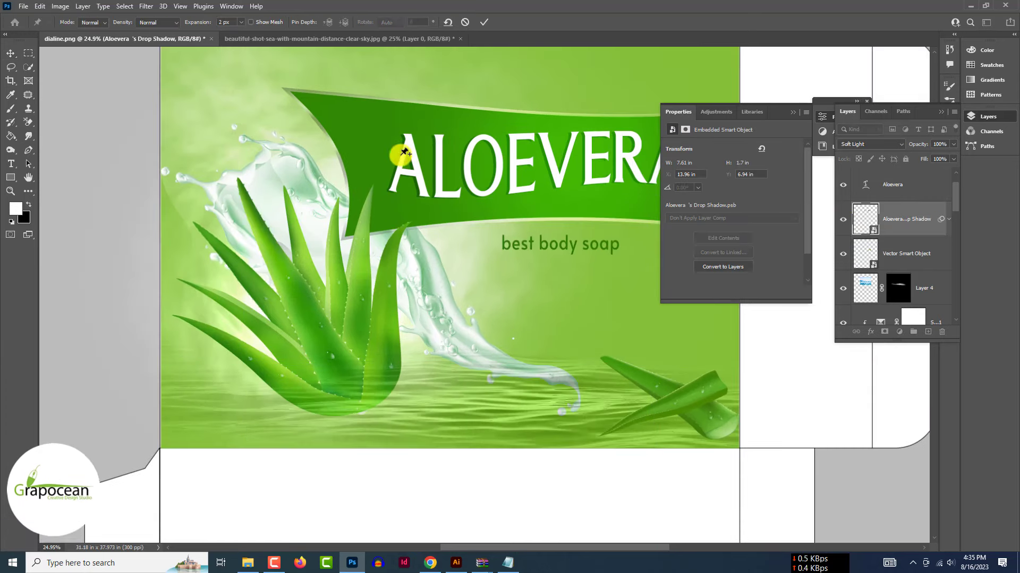
{"action": "left_click_drag", "start_coordinate": [401, 153], "coordinate": [397, 169]}
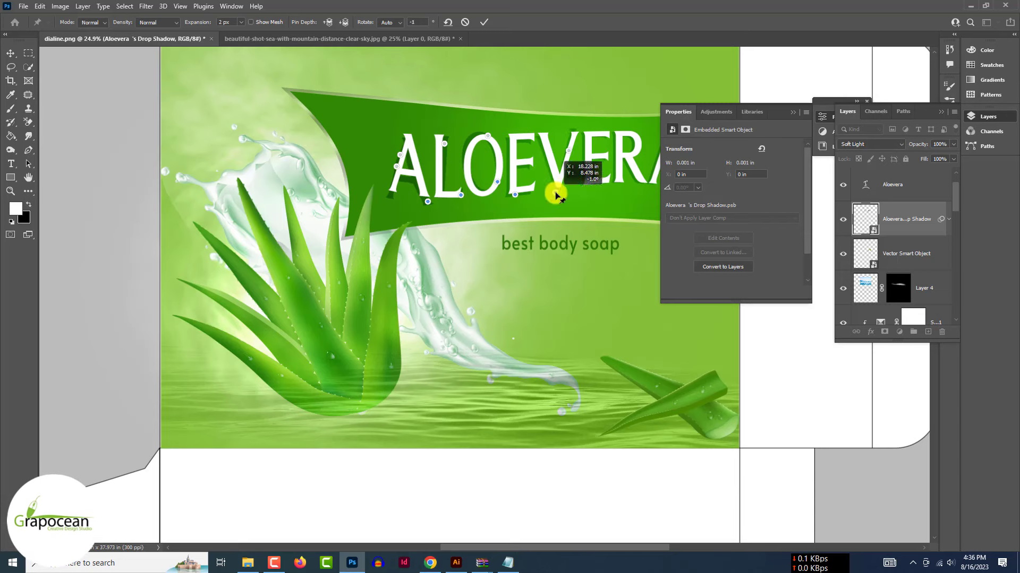
{"action": "left_click", "coordinate": [627, 133]}
{"action": "left_click", "coordinate": [793, 112]}
{"action": "left_click", "coordinate": [682, 137]}
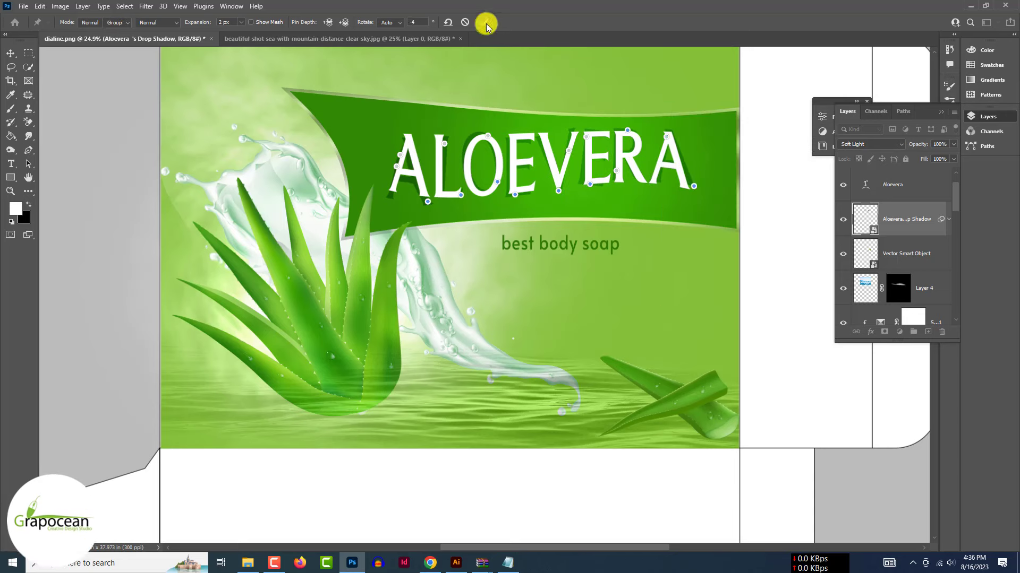
Step: Commit the Puppet Warp on the ALOEVERA title's shadow layer and check the shadow along the lettering
{"action": "left_click", "coordinate": [484, 22]}
{"action": "scroll", "coordinate": [441, 222], "scroll_direction": "down", "scroll_amount": 3}
{"action": "left_click", "coordinate": [773, 421]}
{"action": "scroll", "coordinate": [430, 210], "scroll_direction": "up", "scroll_amount": 5}
{"action": "left_click_drag", "start_coordinate": [434, 199], "coordinate": [433, 221]}
{"action": "left_click", "coordinate": [25, 6]}
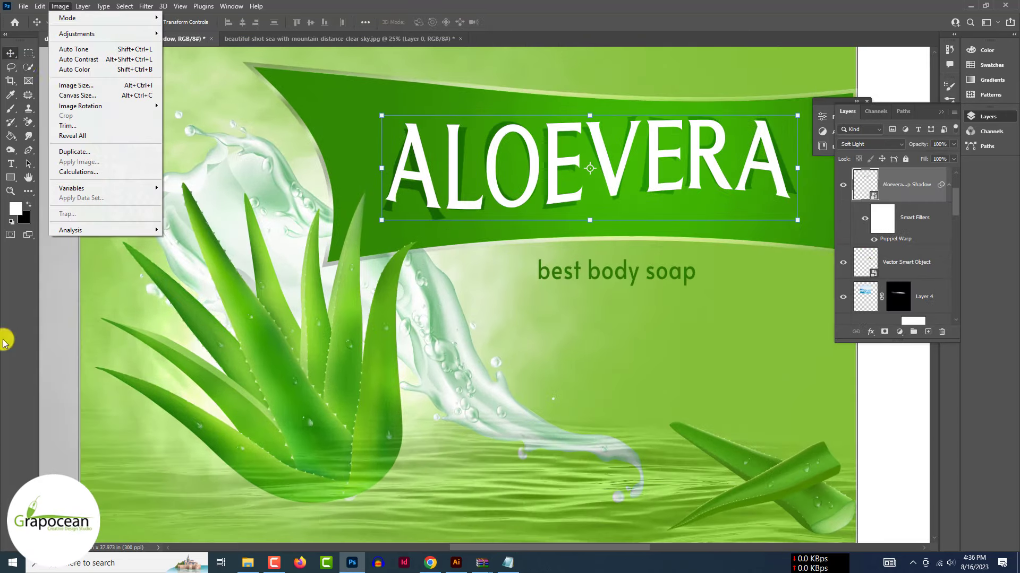
{"action": "left_click", "coordinate": [5, 339]}
{"action": "left_click", "coordinate": [40, 6]}
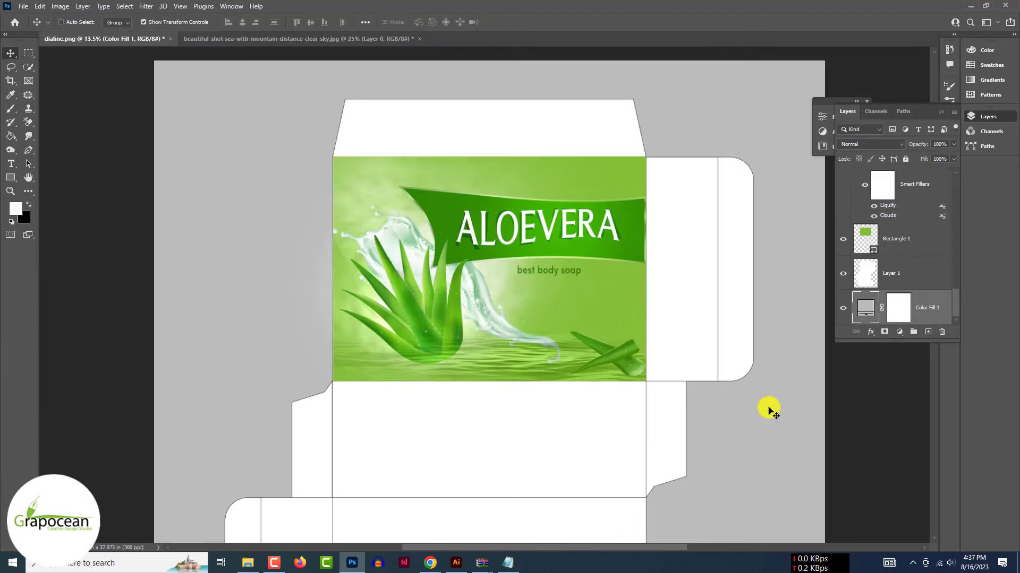
Step: Shade parts of the ALOEVERA lettering with a clipped Exposure adjustment layer using a black mask
{"action": "scroll", "coordinate": [648, 301], "scroll_direction": "up", "scroll_amount": 2}
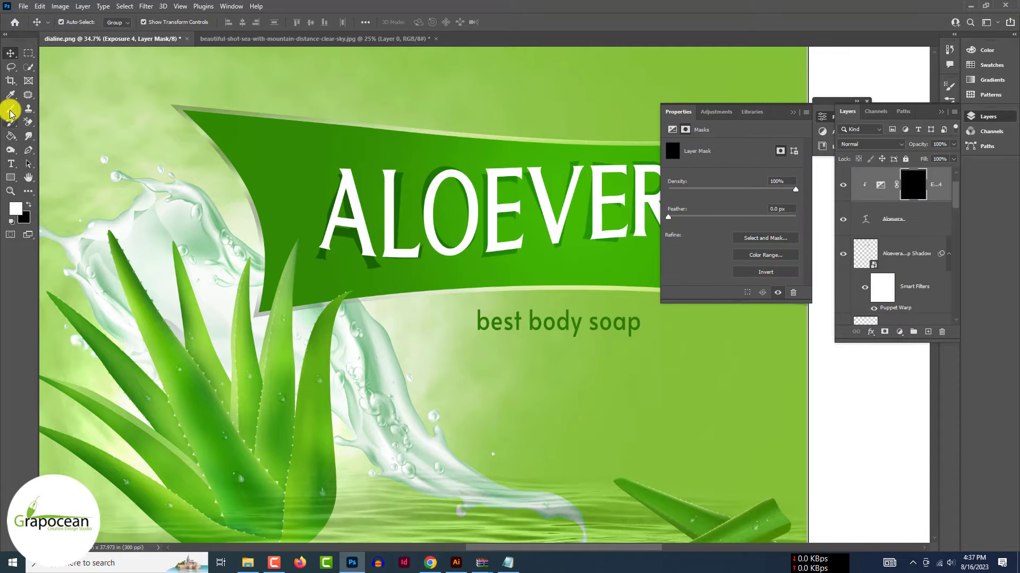
{"action": "scroll", "coordinate": [538, 214], "scroll_direction": "down", "scroll_amount": 3}
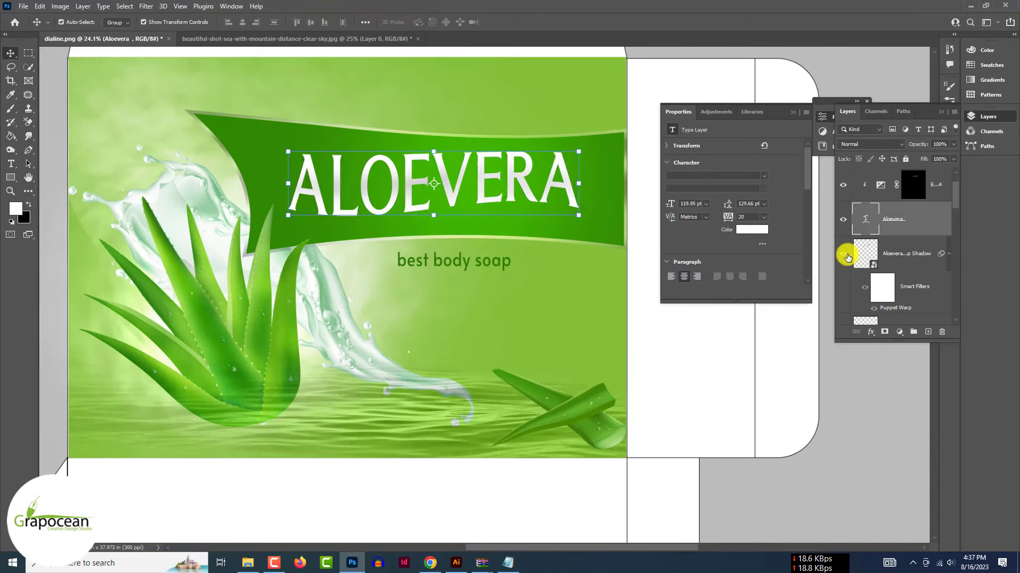
{"action": "scroll", "coordinate": [842, 222], "scroll_direction": "down", "scroll_amount": 5}
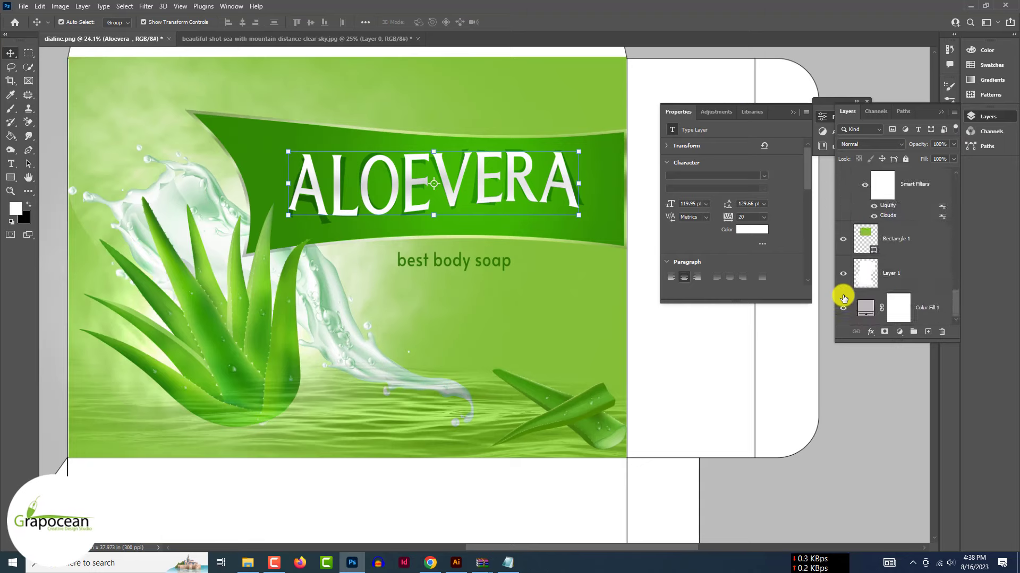
Step: Try warping the dark green banner with the Arc style at a bend of -7.2%
{"action": "left_click", "coordinate": [924, 198]}
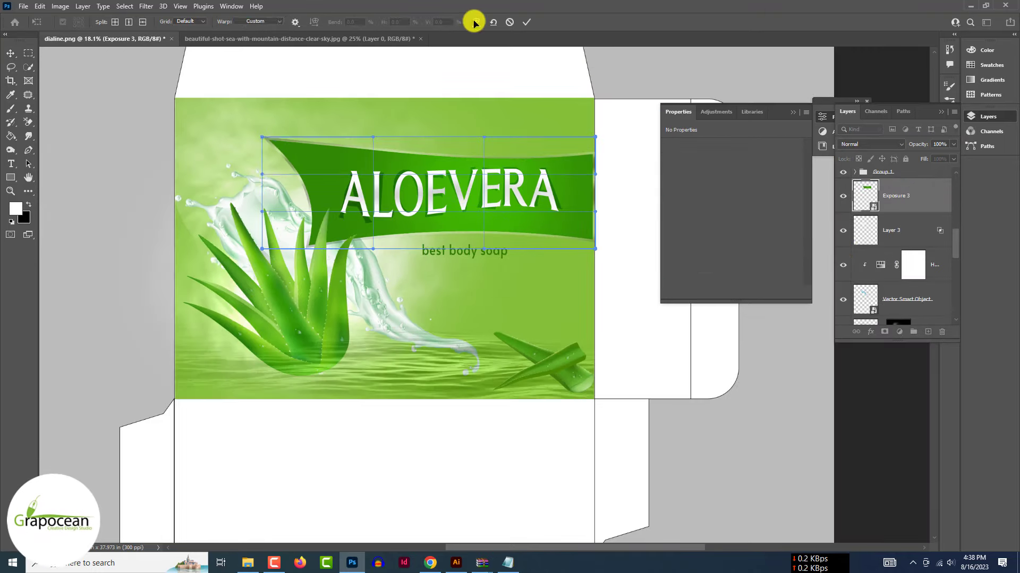
{"action": "left_click", "coordinate": [259, 21]}
{"action": "left_click", "coordinate": [255, 44]}
{"action": "left_click_drag", "start_coordinate": [335, 23], "coordinate": [27, 5]}
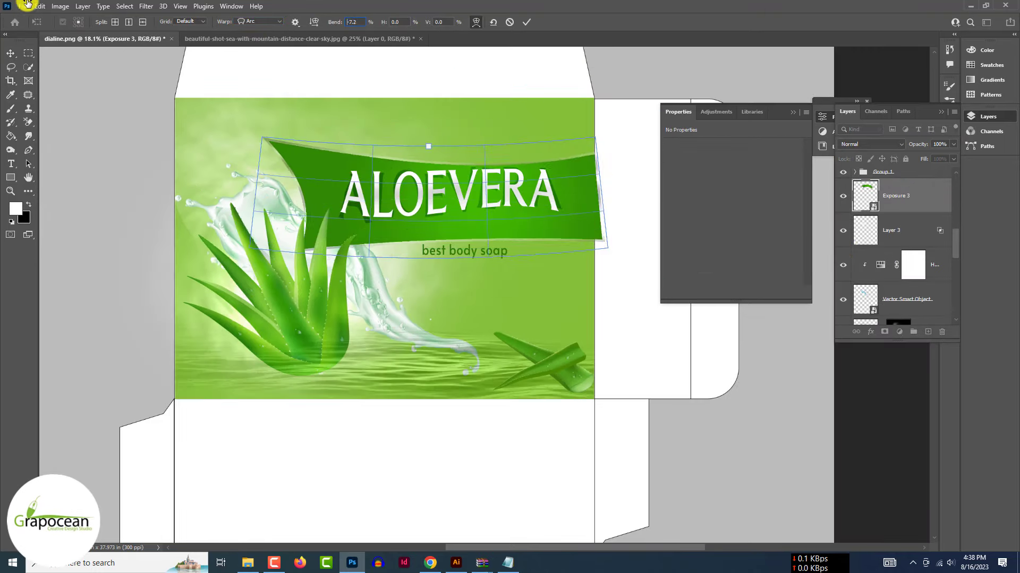
{"action": "left_click_drag", "start_coordinate": [450, 234], "coordinate": [433, 169]}
{"action": "key", "text": "Return"}
{"action": "key", "text": "ctrl+t"}
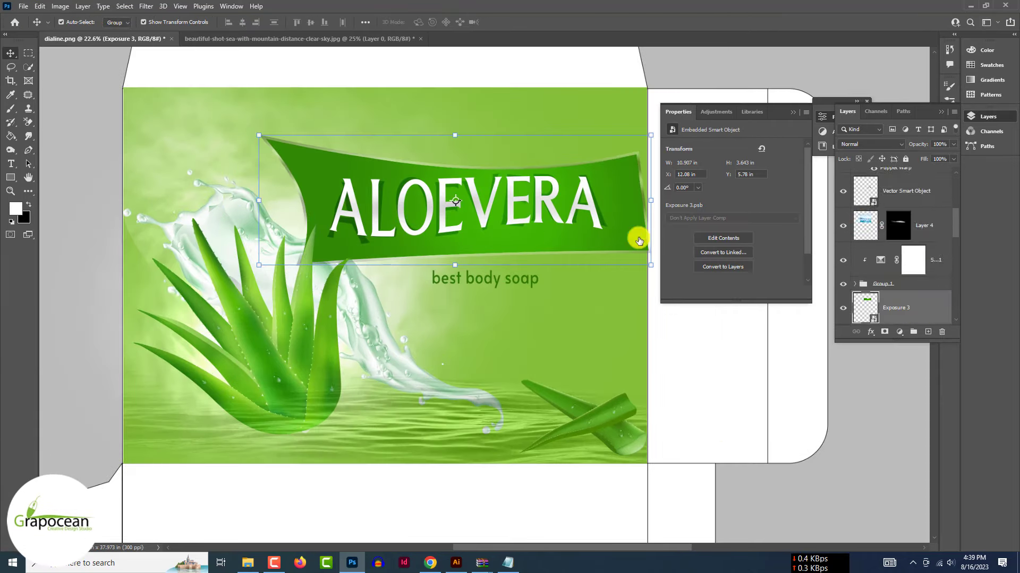
Step: Try to Puppet Warp the banner into a wave with pins near its left end, centre and right end
{"action": "left_click", "coordinate": [40, 5]}
{"action": "left_click", "coordinate": [61, 213]}
{"action": "left_click_drag", "start_coordinate": [610, 227], "coordinate": [610, 226]}
{"action": "left_click_drag", "start_coordinate": [344, 223], "coordinate": [351, 222]}
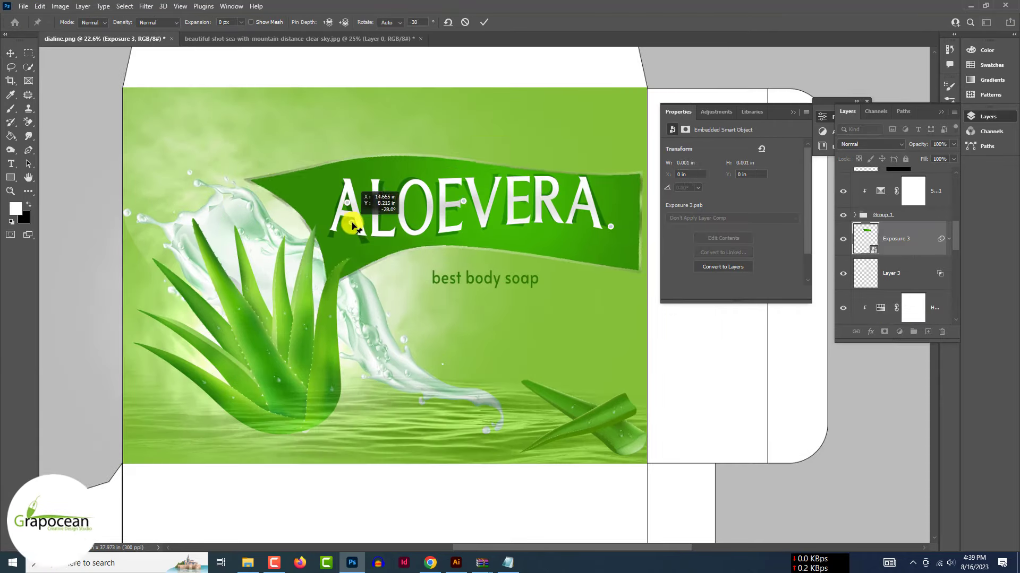
{"action": "left_click_drag", "start_coordinate": [463, 208], "coordinate": [463, 201]}
{"action": "left_click_drag", "start_coordinate": [616, 190], "coordinate": [613, 185]}
{"action": "key", "text": "Return"}
Step: Try to reposition the banner artwork, then undo the recent moves and banner warping
{"action": "left_click", "coordinate": [547, 217]}
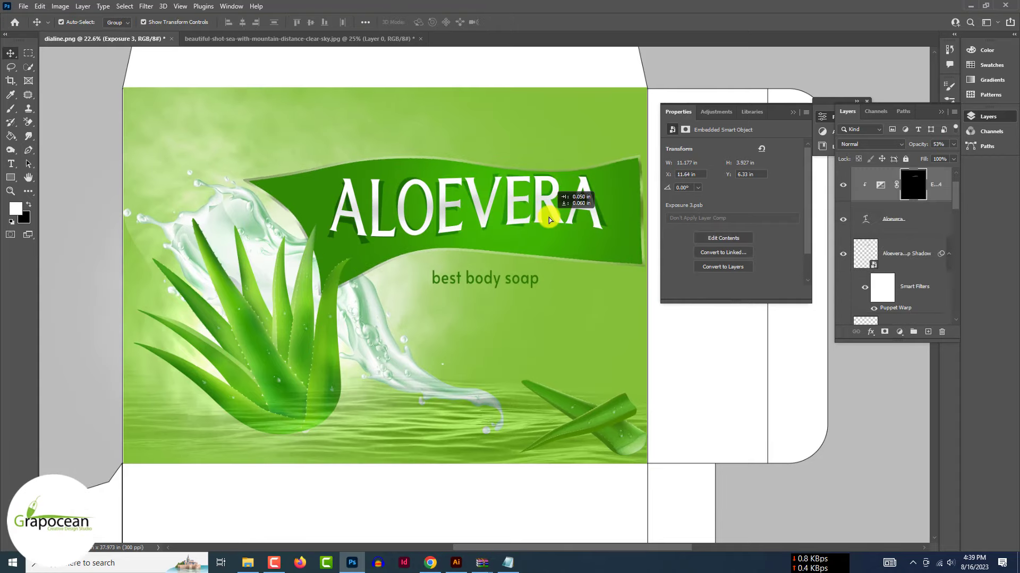
{"action": "left_click_drag", "start_coordinate": [546, 217], "coordinate": [489, 187]}
{"action": "scroll", "coordinate": [567, 265], "scroll_direction": "down", "scroll_amount": 5}
{"action": "left_click", "coordinate": [735, 396]}
{"action": "scroll", "coordinate": [611, 256], "scroll_direction": "up", "scroll_amount": 4}
{"action": "left_click", "coordinate": [902, 264], "text": "shift"}
{"action": "key", "text": "ctrl+z"}
{"action": "key", "text": "ctrl+z"}
{"action": "key", "text": "ctrl+z"}
{"action": "key", "text": "ctrl+z"}
Step: Move the banner and the ALOEVERA title together higher on the front panel, away from the tagline
{"action": "left_click", "coordinate": [860, 405]}
{"action": "left_click", "coordinate": [935, 219]}
{"action": "left_click", "coordinate": [905, 253], "text": "shift"}
{"action": "left_click", "coordinate": [503, 234]}
{"action": "left_click_drag", "start_coordinate": [478, 234], "coordinate": [416, 176]}
Step: Puppet Warp the banner with pins along its length, pulling its upper-left corner outward and adjusting the curve behind the title
{"action": "left_click", "coordinate": [39, 6]}
{"action": "left_click", "coordinate": [60, 221]}
{"action": "left_click", "coordinate": [299, 184]}
{"action": "left_click_drag", "start_coordinate": [272, 144], "coordinate": [267, 139]}
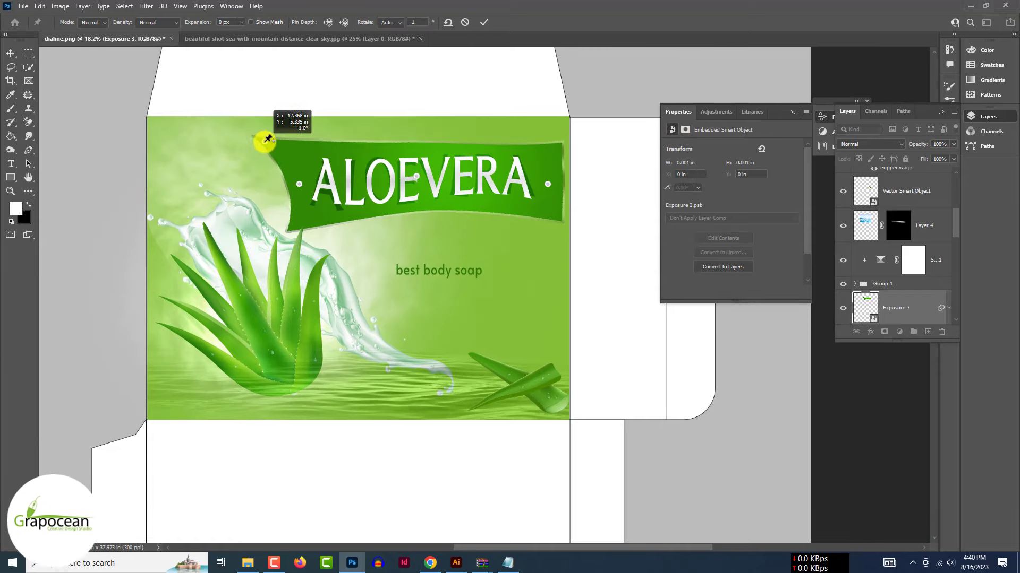
{"action": "left_click_drag", "start_coordinate": [307, 187], "coordinate": [284, 189]}
{"action": "left_click_drag", "start_coordinate": [416, 176], "coordinate": [413, 188]}
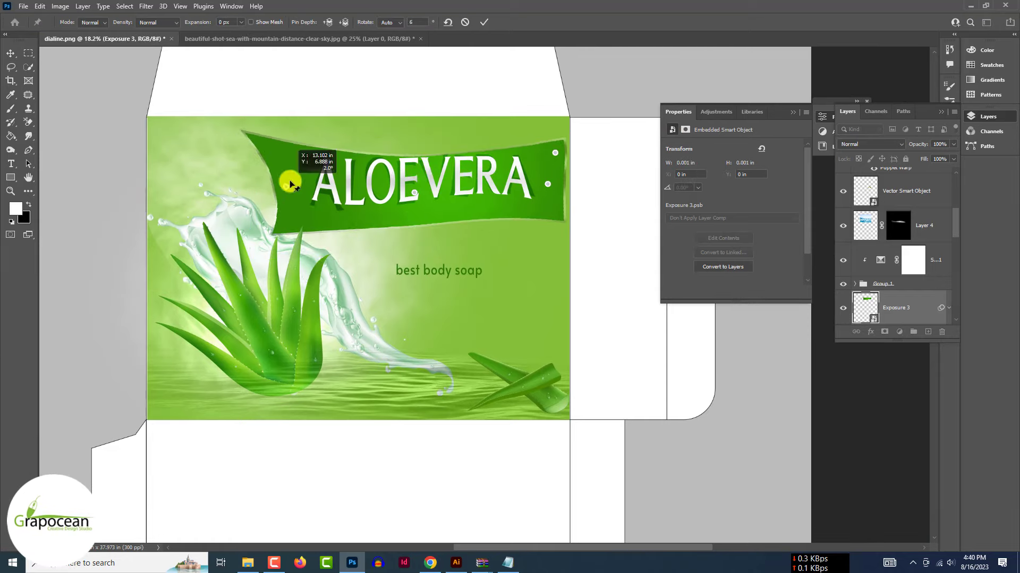
{"action": "left_click_drag", "start_coordinate": [290, 181], "coordinate": [288, 184]}
{"action": "left_click_drag", "start_coordinate": [414, 193], "coordinate": [416, 180]}
{"action": "left_click_drag", "start_coordinate": [289, 184], "coordinate": [303, 183]}
{"action": "scroll", "coordinate": [325, 89], "scroll_direction": "up", "scroll_amount": 1}
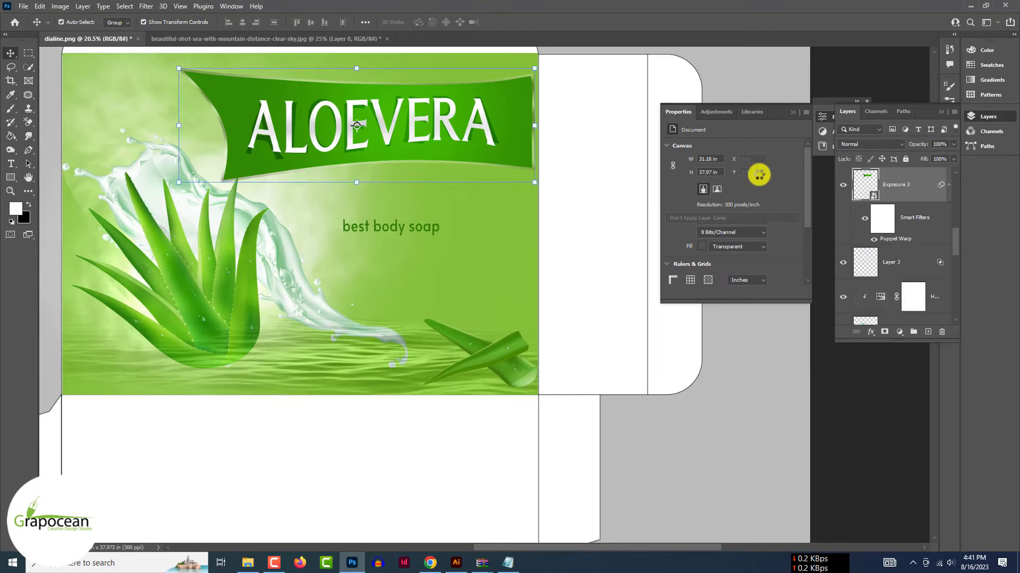
Step: Add a Soft Light Drop Shadow to the banner with 70% opacity, 93° angle, 100 px distance and 79 px size
{"action": "double_click", "coordinate": [922, 186]}
{"action": "left_click", "coordinate": [518, 486]}
{"action": "left_click_drag", "start_coordinate": [682, 348], "coordinate": [668, 325]}
{"action": "left_click_drag", "start_coordinate": [665, 371], "coordinate": [680, 374]}
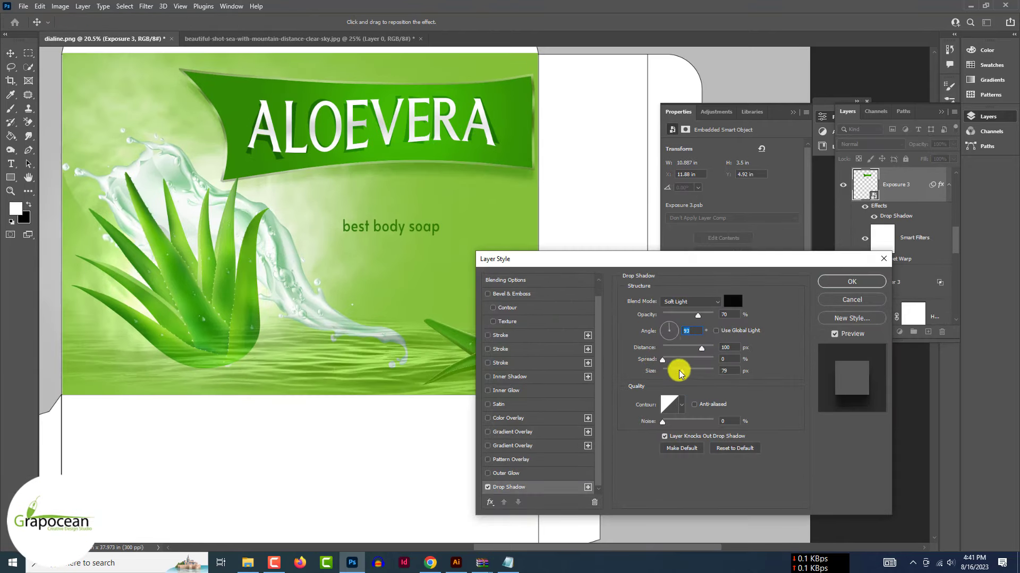
{"action": "left_click", "coordinate": [851, 282]}
{"action": "scroll", "coordinate": [680, 429], "scroll_direction": "down", "scroll_amount": 2}
{"action": "left_click", "coordinate": [680, 430]}
Step: Shift the water splash slightly down and right, and move the best body soap tagline up beneath the banner
{"action": "left_click_drag", "start_coordinate": [383, 300], "coordinate": [391, 306]}
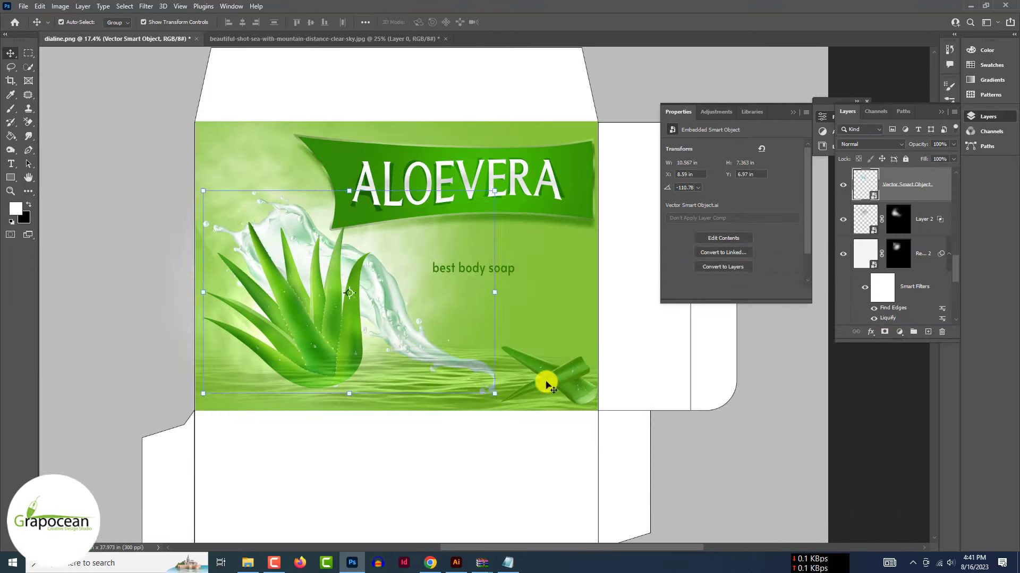
{"action": "left_click_drag", "start_coordinate": [499, 275], "coordinate": [502, 244]}
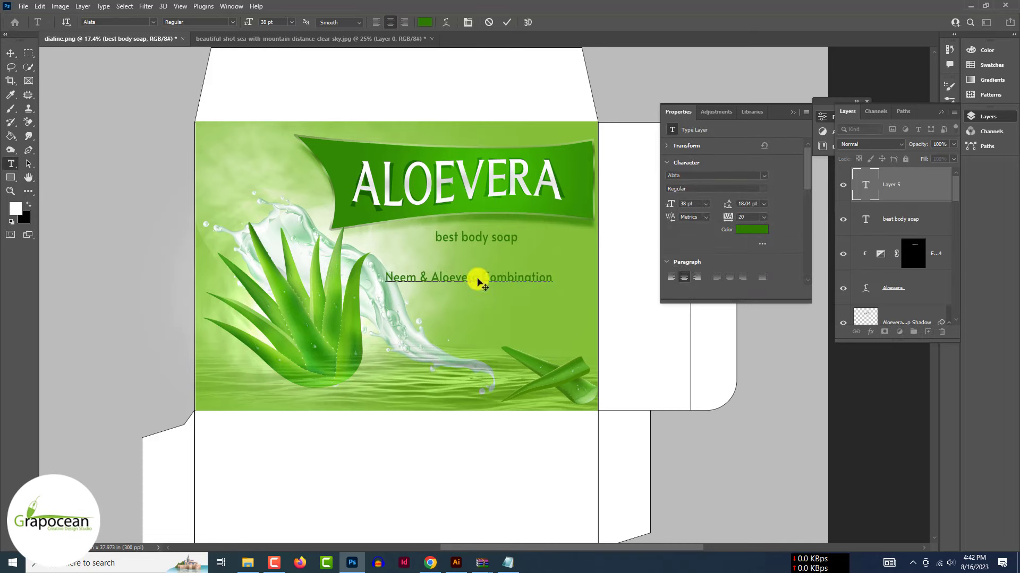
Step: Set the Neem & Aloevera Combination text in the Kah Hoot font at 61 pt
{"action": "key", "text": "ctrl+a"}
{"action": "left_click", "coordinate": [154, 22]}
{"action": "key", "text": "Down"}
{"action": "key", "text": "Down"}
{"action": "key", "text": "Down"}
{"action": "key", "text": "Down"}
{"action": "key", "text": "Down"}
{"action": "key", "text": "Down"}
{"action": "key", "text": "Return"}
{"action": "left_click_drag", "start_coordinate": [247, 22], "coordinate": [260, 22]}
{"action": "scroll", "coordinate": [514, 300], "scroll_direction": "up", "scroll_amount": 4}
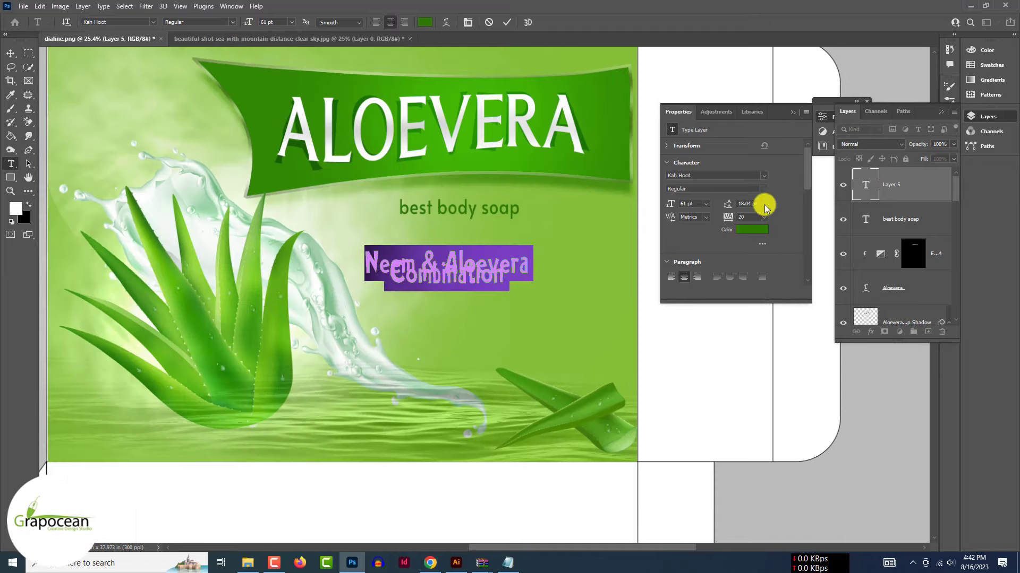
Step: Position and transform the two-line Neem & Aloevera Combination text below the tagline, beside the water splash
{"action": "left_click", "coordinate": [11, 53]}
{"action": "left_click_drag", "start_coordinate": [485, 268], "coordinate": [569, 298]}
{"action": "scroll", "coordinate": [490, 257], "scroll_direction": "down", "scroll_amount": 2}
{"action": "key", "text": "ctrl+t"}
{"action": "left_click", "coordinate": [528, 21]}
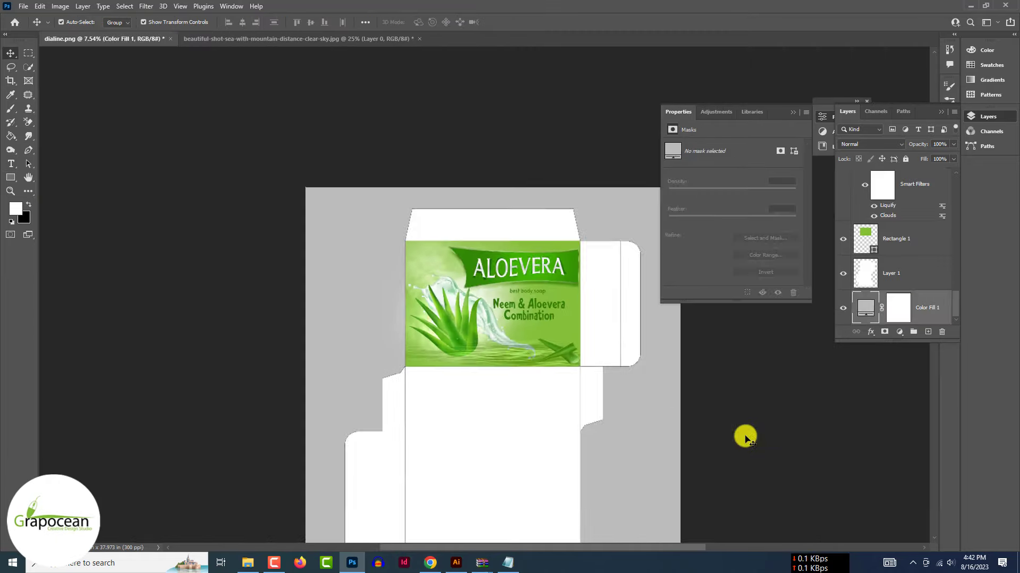
Step: Duplicate the grouped front artwork onto the second large panel of the dieline
{"action": "scroll", "coordinate": [744, 433], "scroll_direction": "up", "scroll_amount": 2}
{"action": "left_click_drag", "start_coordinate": [455, 200], "coordinate": [454, 378]}
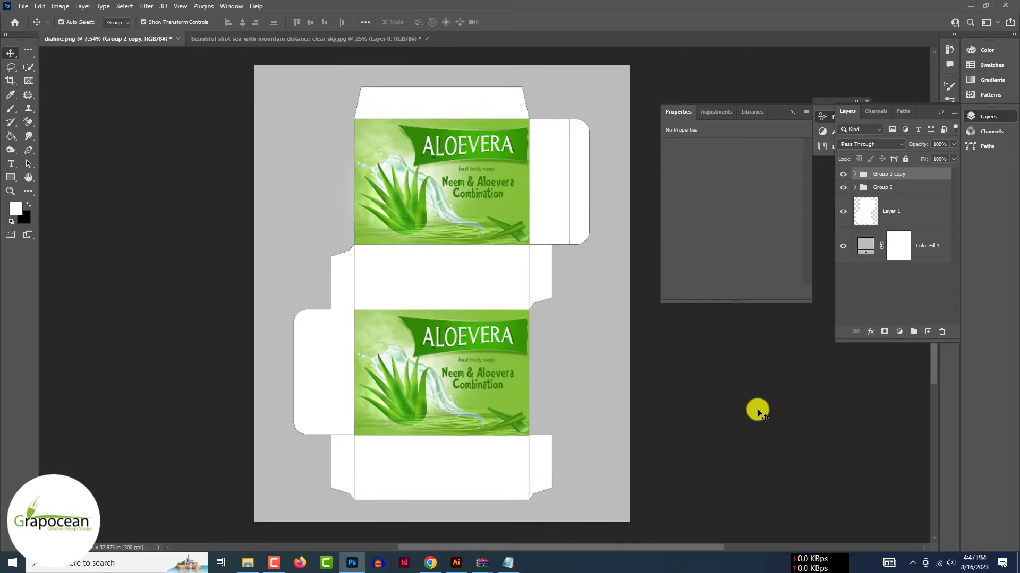
Step: Examine the original and duplicated front artwork against the dieline panels
{"action": "left_click", "coordinate": [757, 412]}
{"action": "scroll", "coordinate": [757, 412], "scroll_direction": "up", "scroll_amount": 3}
{"action": "scroll", "coordinate": [757, 410], "scroll_direction": "down", "scroll_amount": 4}
{"action": "scroll", "coordinate": [765, 393], "scroll_direction": "up", "scroll_amount": 1}
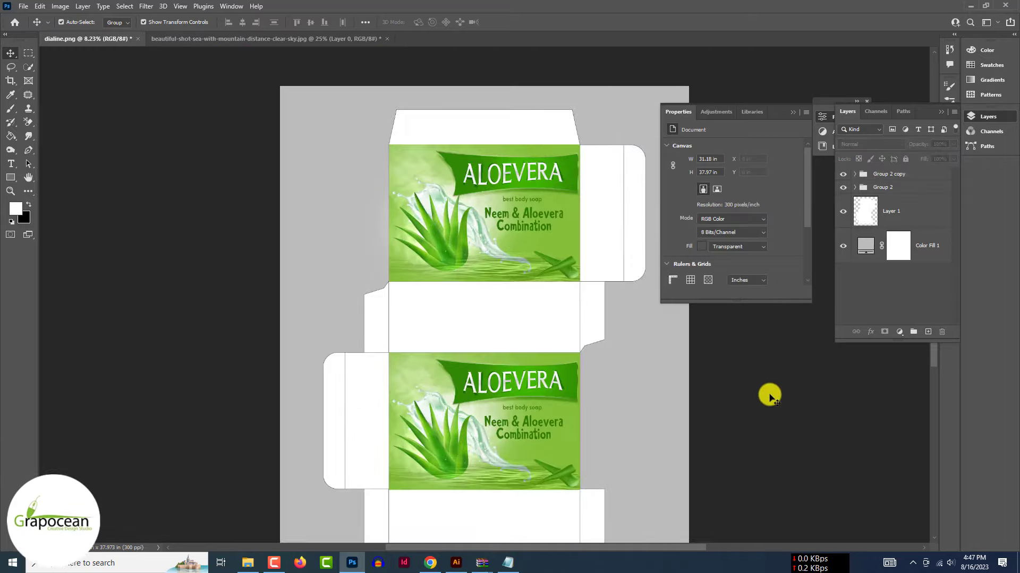
{"action": "scroll", "coordinate": [779, 408], "scroll_direction": "up", "scroll_amount": 1}
{"action": "scroll", "coordinate": [749, 387], "scroll_direction": "down", "scroll_amount": 2}
{"action": "left_click", "coordinate": [520, 244]}
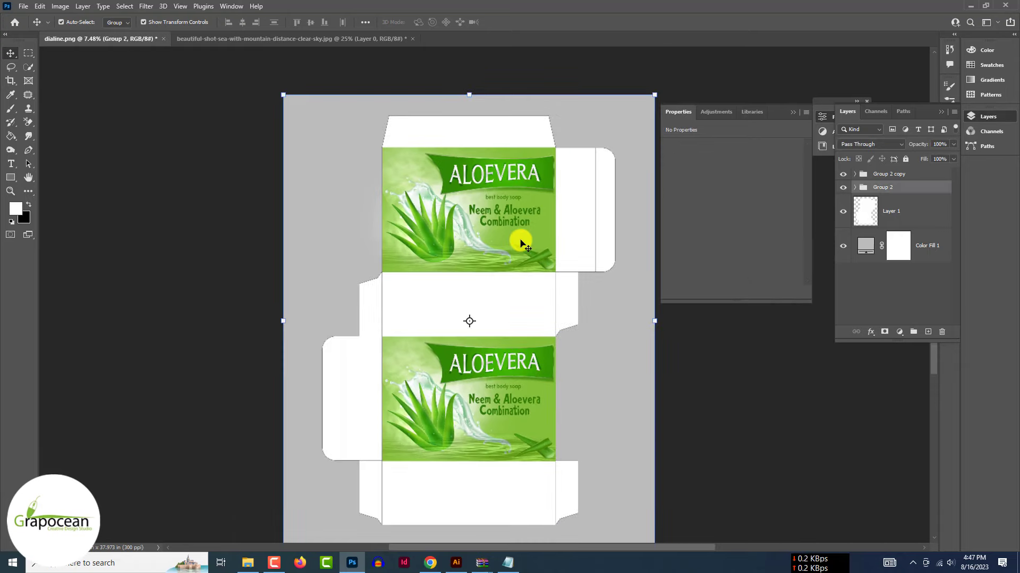
{"action": "left_click", "coordinate": [747, 393]}
{"action": "scroll", "coordinate": [780, 391], "scroll_direction": "up", "scroll_amount": 1}
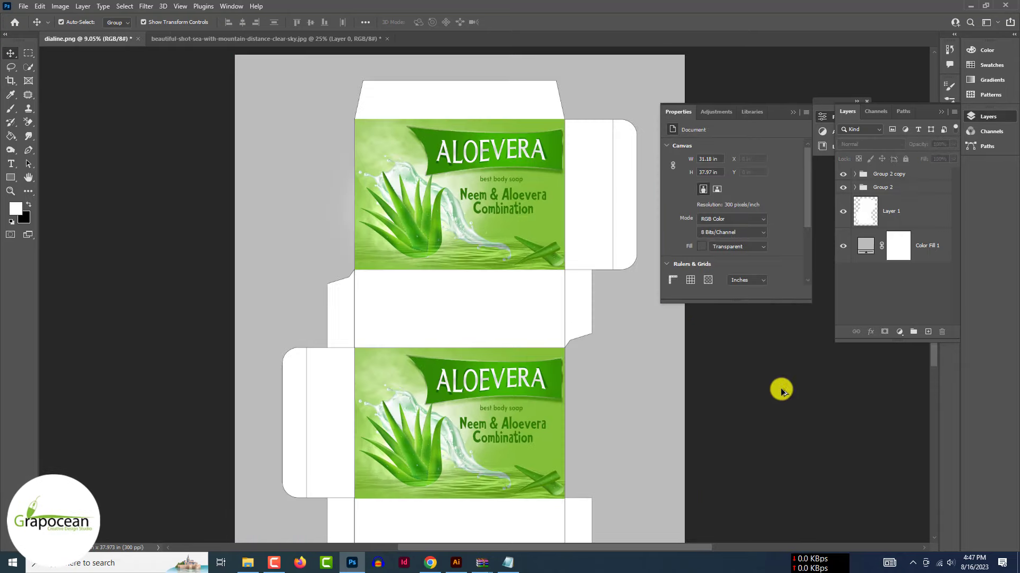
Step: Toggle the duplicated artwork group's visibility and try shifting it upward, then undo the move
{"action": "left_click", "coordinate": [843, 174]}
{"action": "left_click", "coordinate": [843, 175]}
{"action": "left_click", "coordinate": [528, 425]}
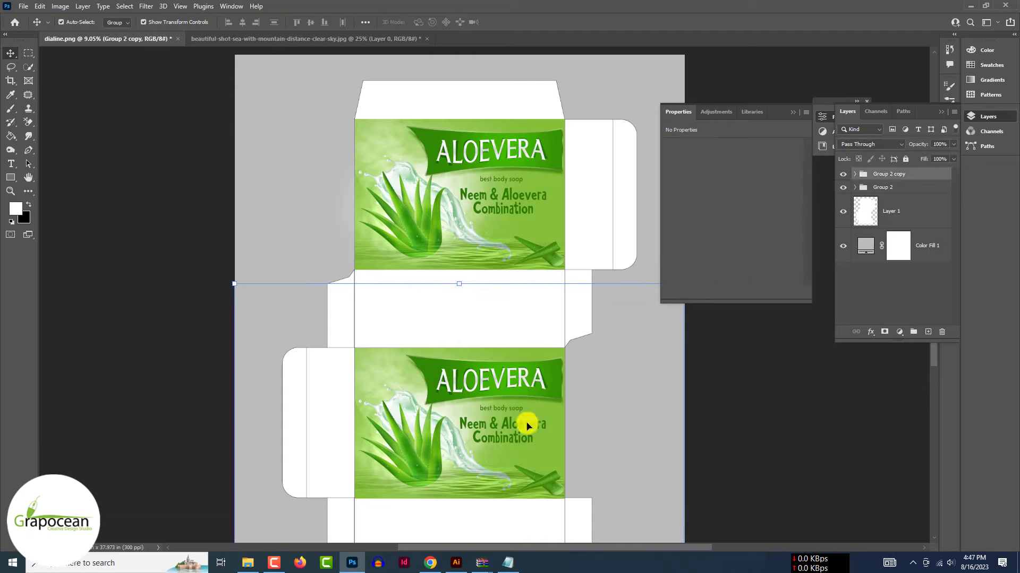
{"action": "left_click_drag", "start_coordinate": [475, 439], "coordinate": [480, 381]}
{"action": "key", "text": "ctrl+z"}
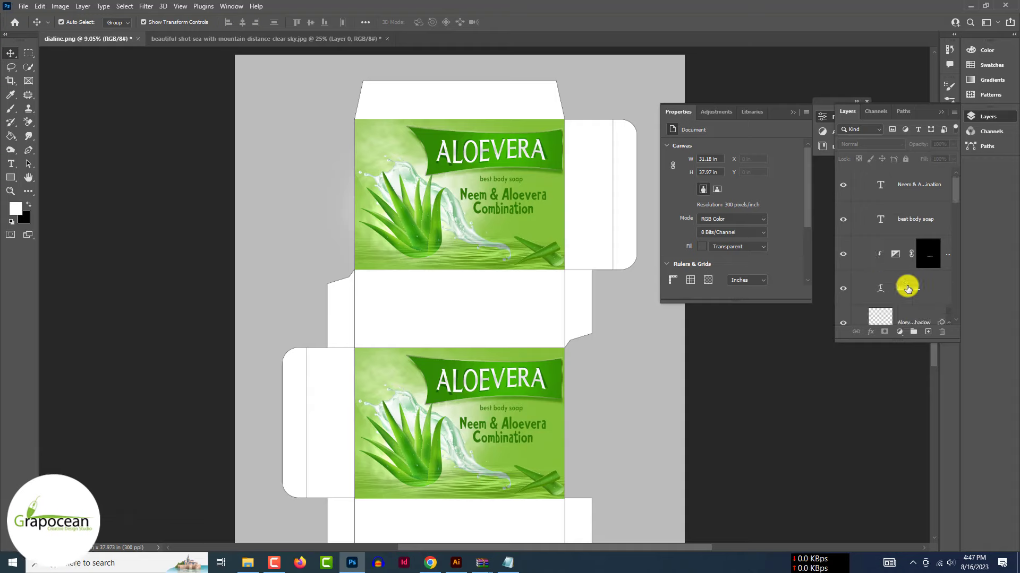
Step: Examine the title, shadow and texture layers inside the duplicated artwork group
{"action": "scroll", "coordinate": [922, 287], "scroll_direction": "down", "scroll_amount": 1}
{"action": "left_click", "coordinate": [880, 302]}
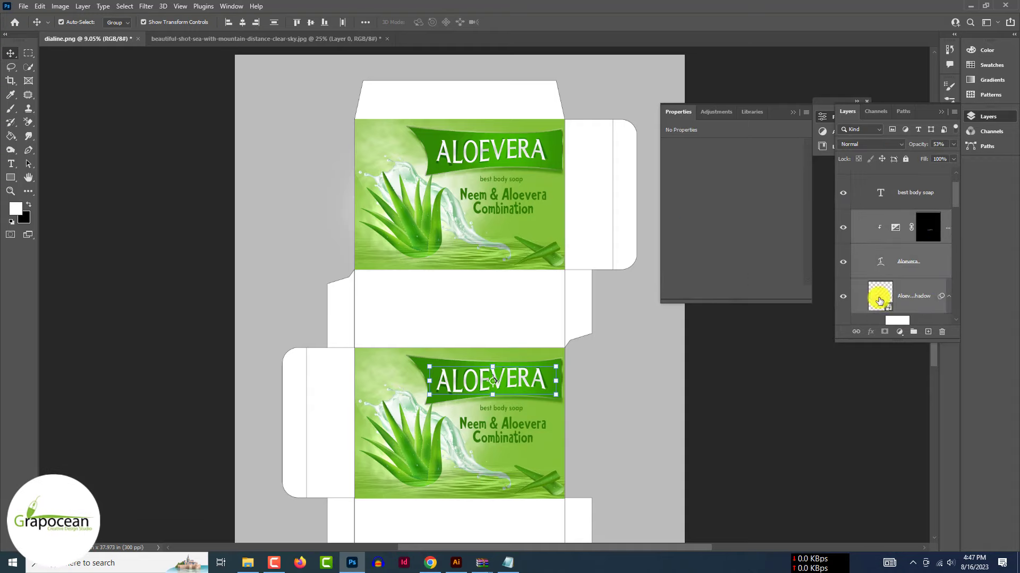
{"action": "scroll", "coordinate": [845, 299], "scroll_direction": "down", "scroll_amount": 3}
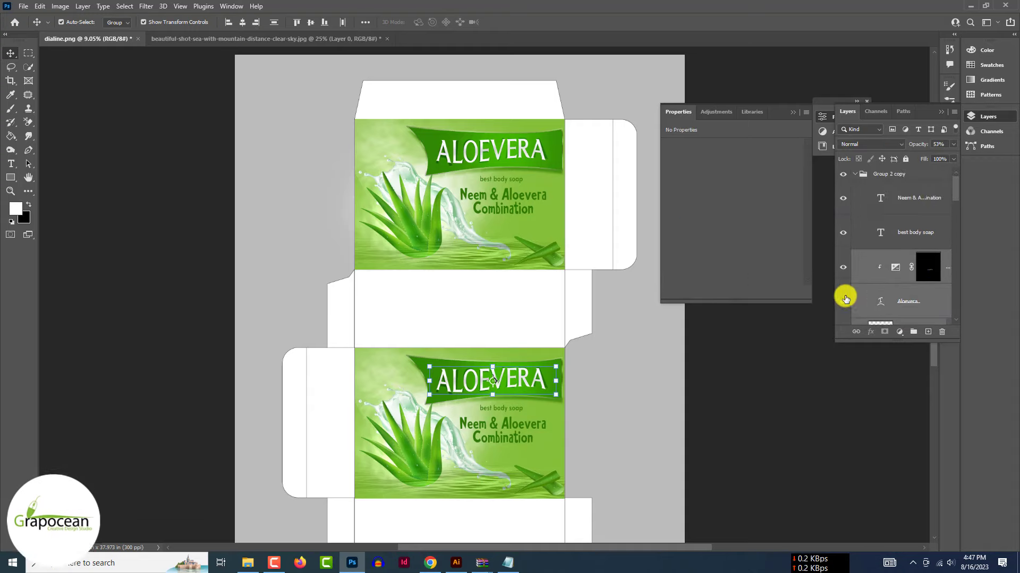
{"action": "left_click", "coordinate": [387, 366]}
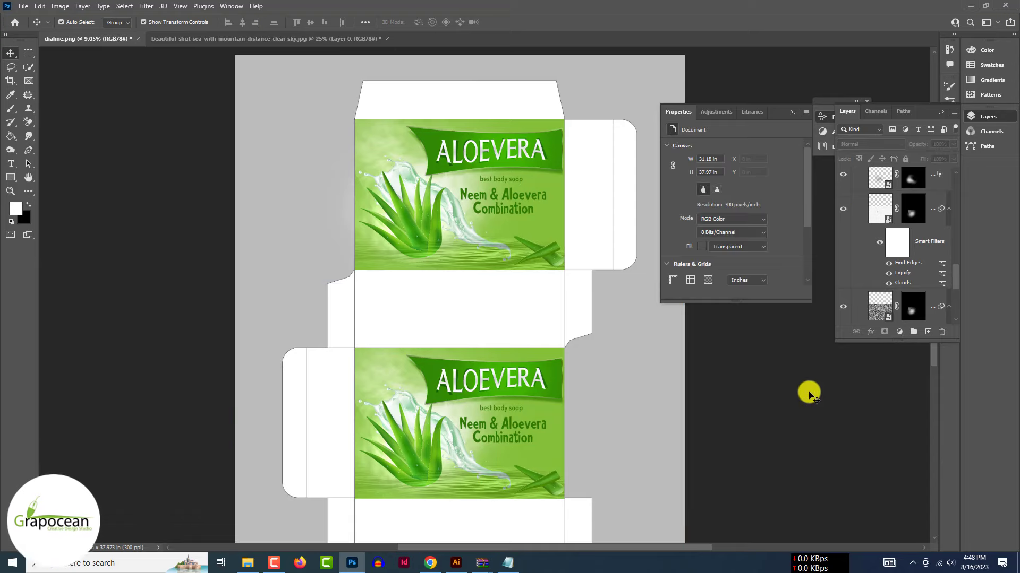
{"action": "left_click", "coordinate": [486, 420]}
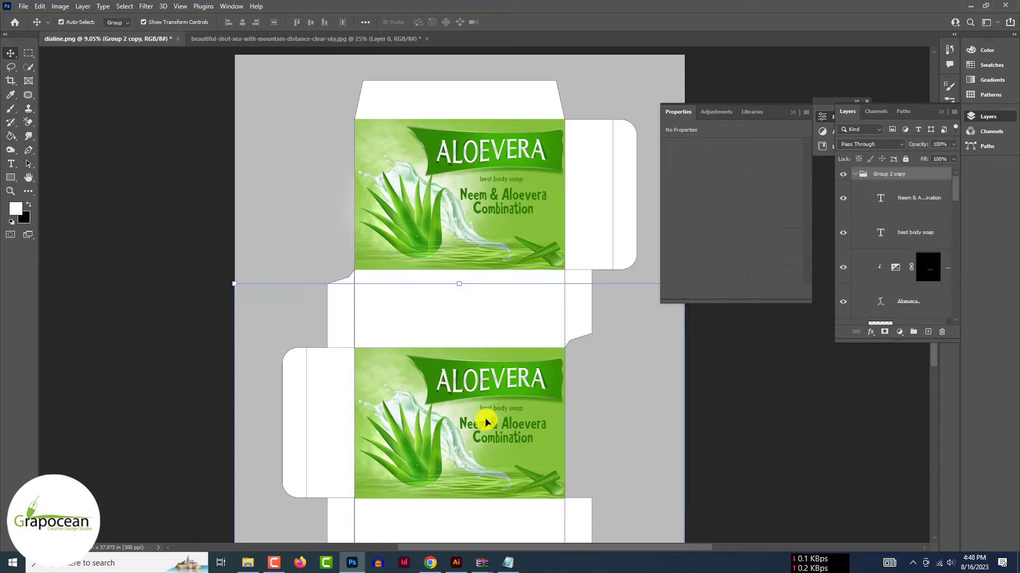
{"action": "scroll", "coordinate": [485, 418], "scroll_direction": "down", "scroll_amount": 2}
{"action": "right_click", "coordinate": [483, 416]}
{"action": "left_click", "coordinate": [479, 400]}
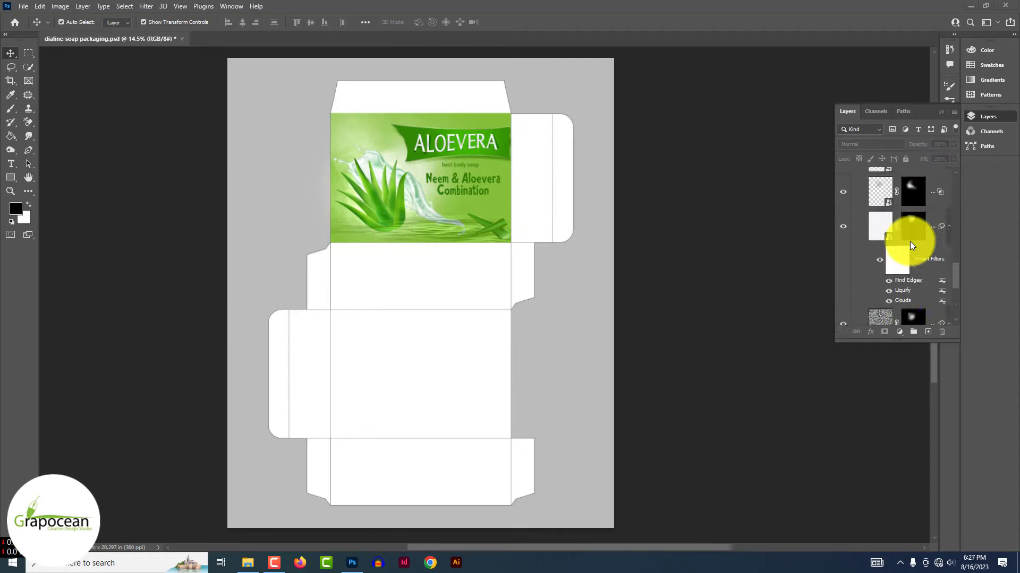
Step: Duplicate the front artwork's green background and cloud texture layers and group the copies as bg
{"action": "left_click", "coordinate": [857, 172]}
{"action": "left_click", "coordinate": [926, 284]}
{"action": "scroll", "coordinate": [930, 255], "scroll_direction": "up", "scroll_amount": 5}
{"action": "left_click", "coordinate": [933, 240], "text": "shift"}
{"action": "left_click", "coordinate": [842, 237]}
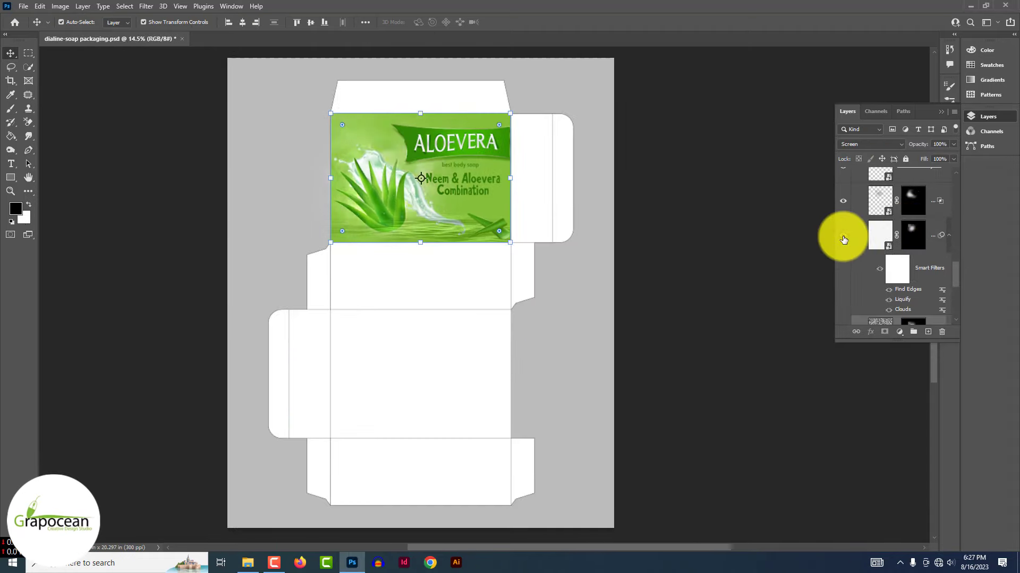
{"action": "left_click", "coordinate": [843, 236]}
{"action": "left_click", "coordinate": [933, 209], "text": "shift"}
{"action": "scroll", "coordinate": [903, 233], "scroll_direction": "up", "scroll_amount": 2}
{"action": "scroll", "coordinate": [846, 258], "scroll_direction": "up", "scroll_amount": 2}
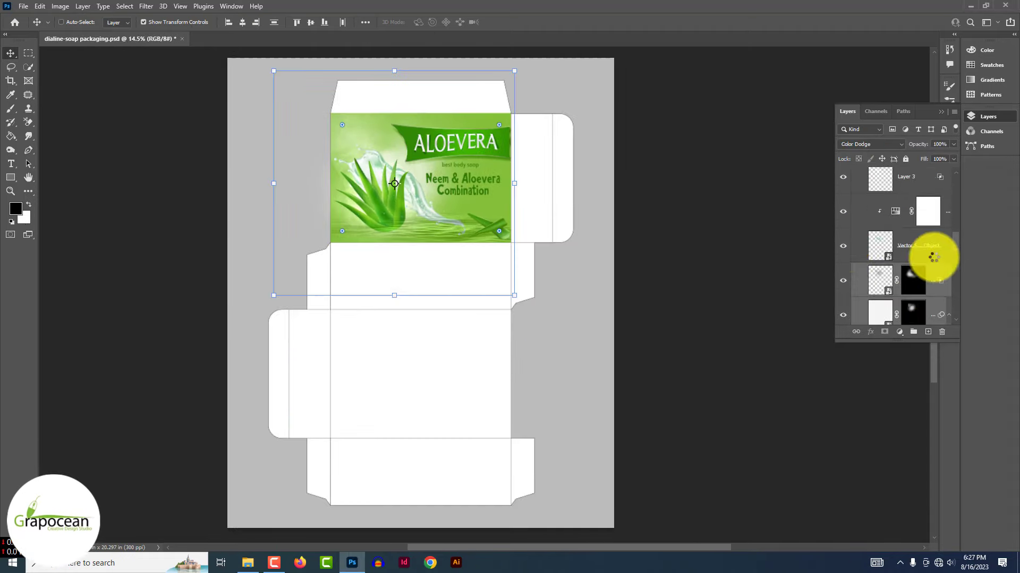
{"action": "left_click_drag", "start_coordinate": [475, 201], "coordinate": [487, 249]}
{"action": "key", "text": "ctrl+z"}
{"action": "key", "text": "ctrl+g"}
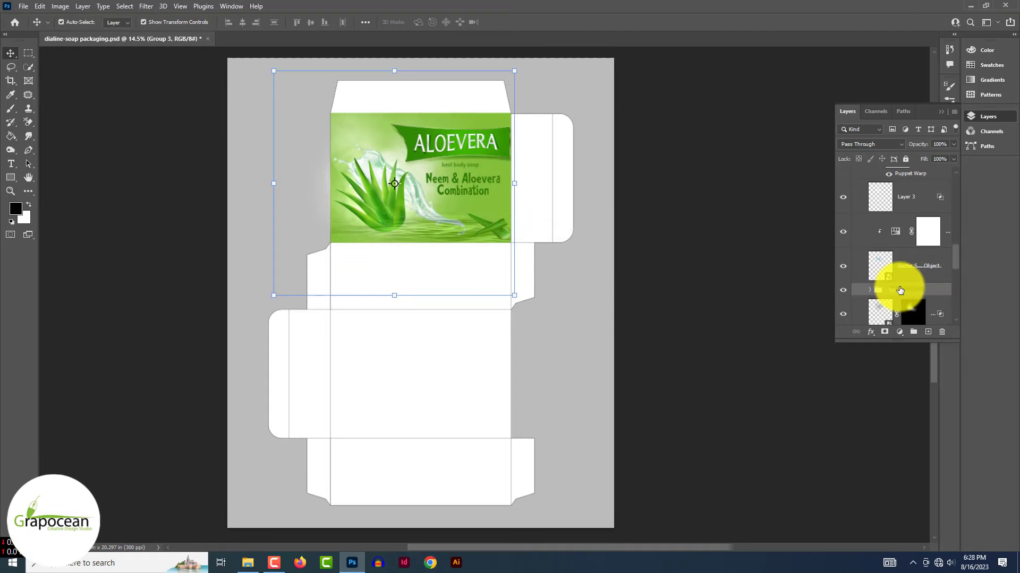
Step: Move the bg group onto the side panel below the front and compress its height to about 64% to fit
{"action": "key", "text": "ctrl+alt+t"}
{"action": "left_click_drag", "start_coordinate": [383, 146], "coordinate": [383, 275]}
{"action": "left_click_drag", "start_coordinate": [407, 425], "coordinate": [408, 344]}
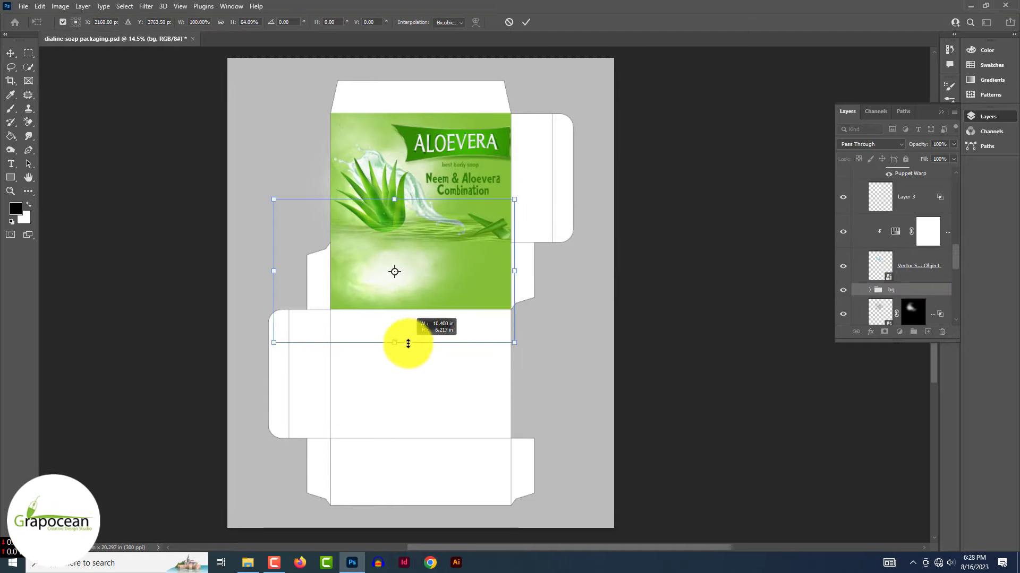
{"action": "left_click", "coordinate": [525, 23]}
{"action": "left_click", "coordinate": [486, 263]}
{"action": "scroll", "coordinate": [388, 267], "scroll_direction": "up", "scroll_amount": 5}
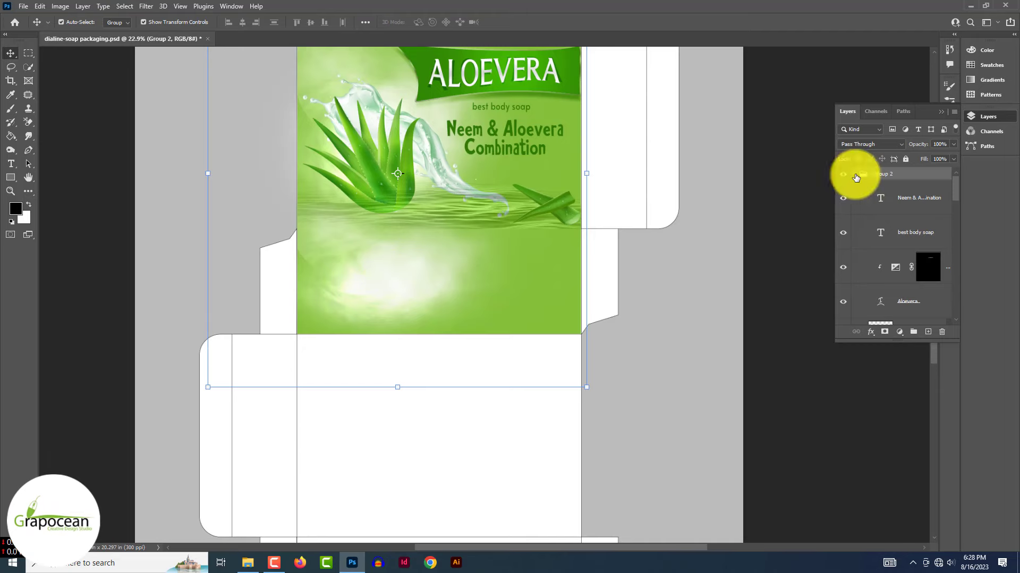
{"action": "scroll", "coordinate": [855, 178], "scroll_direction": "down", "scroll_amount": 5}
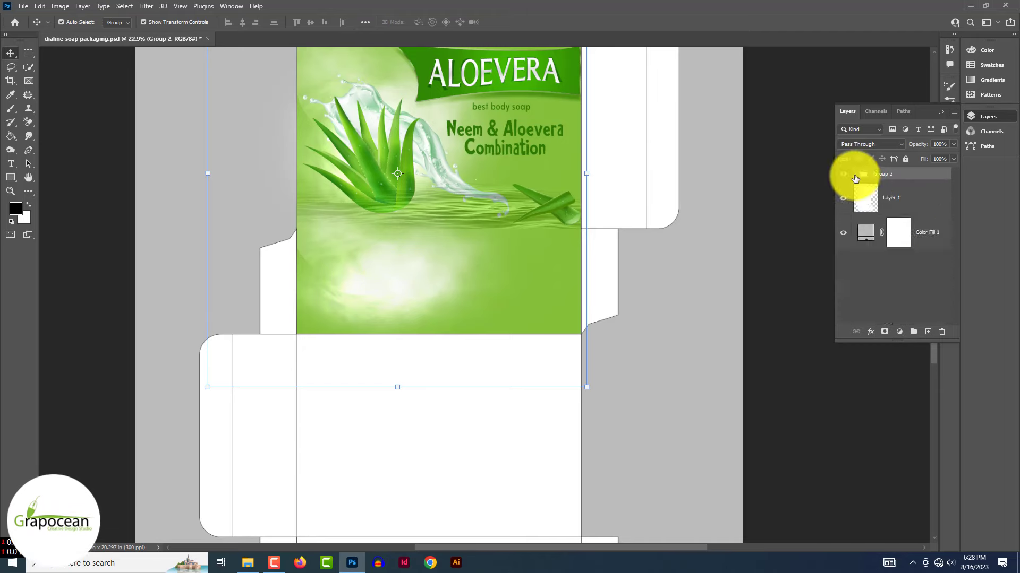
Step: Duplicate the masked water ripple layers of the front artwork and select the copies
{"action": "left_click", "coordinate": [855, 174]}
{"action": "scroll", "coordinate": [854, 234], "scroll_direction": "down", "scroll_amount": 8}
{"action": "left_click", "coordinate": [845, 237]}
{"action": "left_click", "coordinate": [928, 238]}
{"action": "key", "text": "ctrl+j"}
{"action": "scroll", "coordinate": [540, 225], "scroll_direction": "down", "scroll_amount": 4}
{"action": "key", "text": "ctrl+j"}
{"action": "key", "text": "ctrl+j"}
{"action": "left_click", "coordinate": [933, 263], "text": "ctrl"}
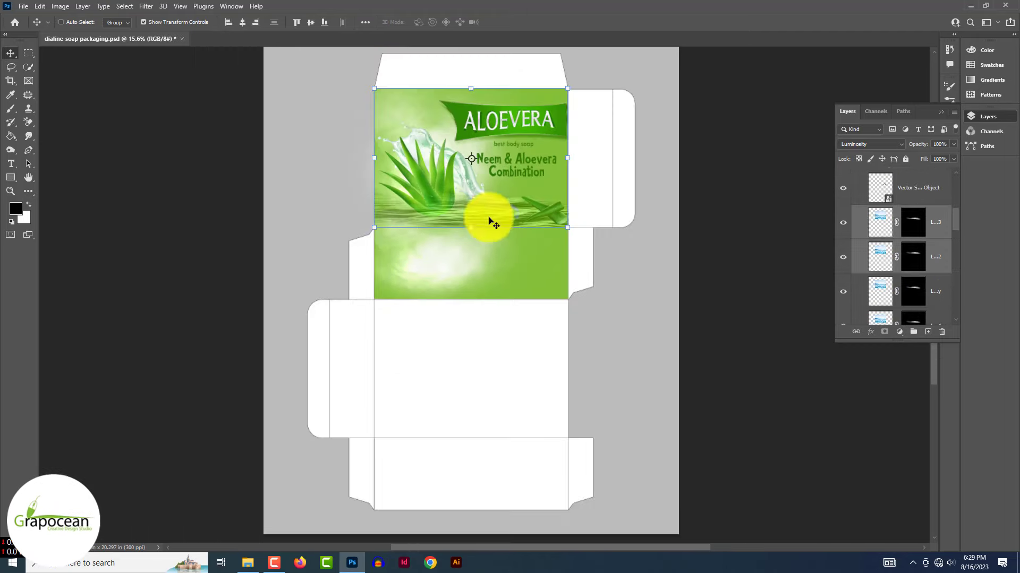
Step: Move the water ripple copies down onto the lower part of the side panel below the front
{"action": "key", "text": "ctrl+t"}
{"action": "left_click_drag", "start_coordinate": [488, 221], "coordinate": [489, 291]}
{"action": "key", "text": "Return"}
{"action": "scroll", "coordinate": [478, 247], "scroll_direction": "up", "scroll_amount": 3}
{"action": "left_click", "coordinate": [775, 380]}
{"action": "scroll", "coordinate": [637, 239], "scroll_direction": "up", "scroll_amount": 3}
Step: Group the ALOEVERA title with its shadow and green banner layers, and duplicate the group
{"action": "left_click", "coordinate": [590, 153]}
{"action": "left_click", "coordinate": [884, 268]}
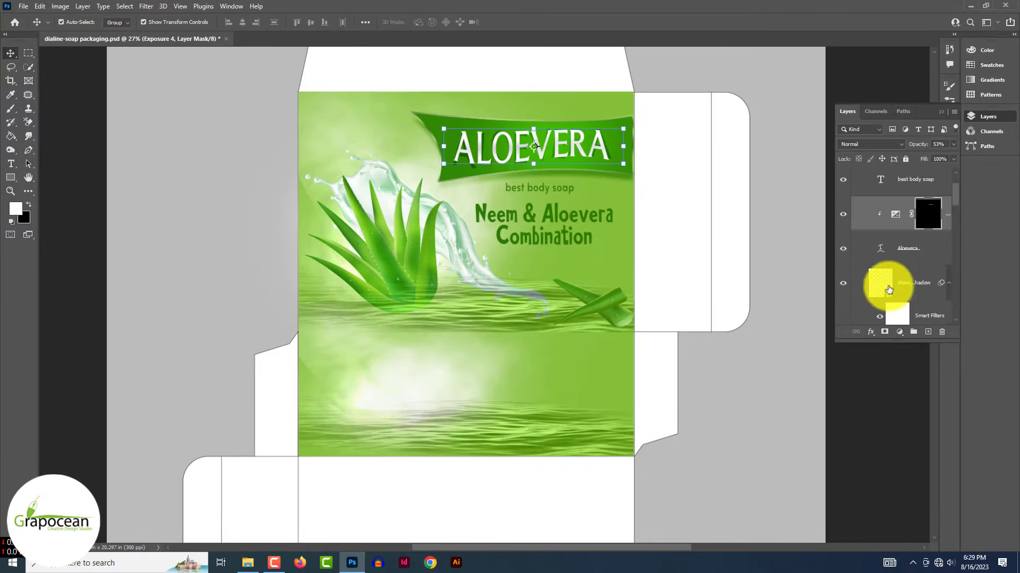
{"action": "scroll", "coordinate": [889, 289], "scroll_direction": "down", "scroll_amount": 3}
{"action": "left_click", "coordinate": [912, 292]}
{"action": "left_click", "coordinate": [844, 243]}
{"action": "key", "text": "ctrl+j"}
{"action": "left_click_drag", "start_coordinate": [567, 157], "coordinate": [523, 284]}
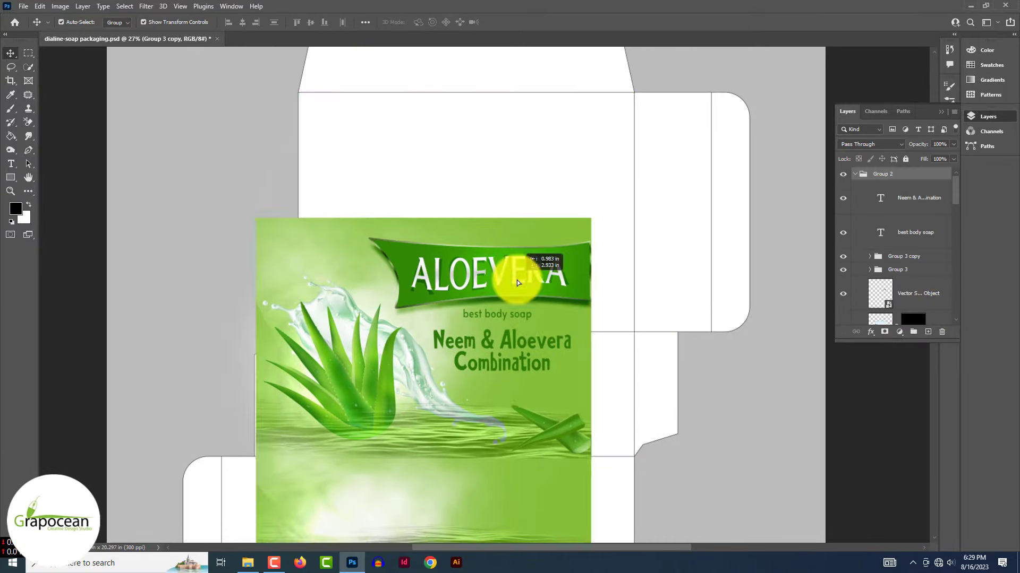
{"action": "key", "text": "ctrl+z"}
{"action": "key", "text": "ctrl+z"}
Step: Move the ALOEVERA banner copy onto the side panel's right half and scale it down
{"action": "left_click", "coordinate": [847, 257]}
{"action": "key", "text": "ctrl+j"}
{"action": "key", "text": "ctrl+t"}
{"action": "left_click_drag", "start_coordinate": [574, 147], "coordinate": [507, 373]}
{"action": "left_click", "coordinate": [525, 23]}
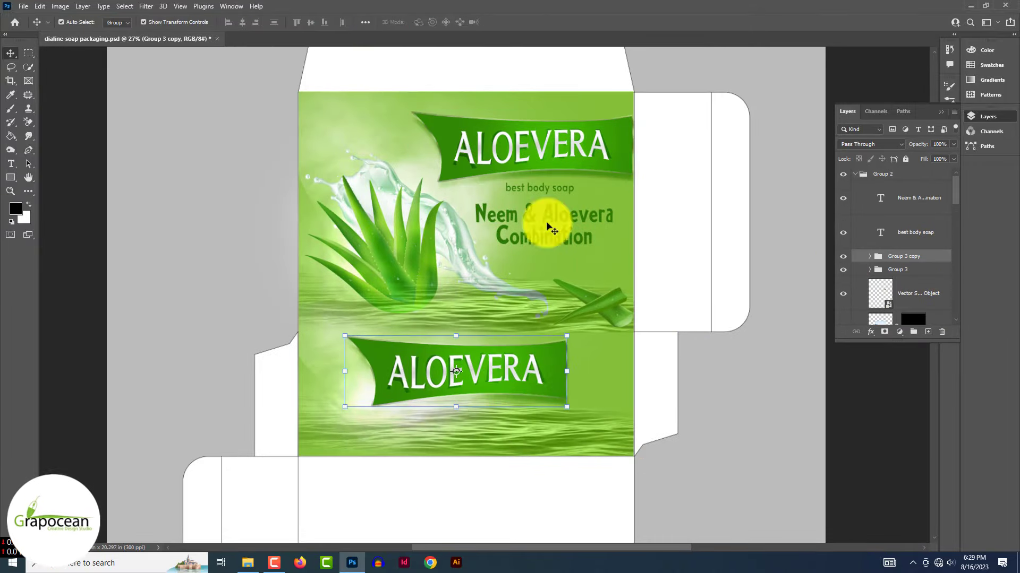
{"action": "left_click_drag", "start_coordinate": [567, 407], "coordinate": [586, 378]}
{"action": "left_click", "coordinate": [525, 22]}
Step: Duplicate the "Neem & Aloevera Combination" text and place the copy under the side panel's banner
{"action": "left_click", "coordinate": [565, 210]}
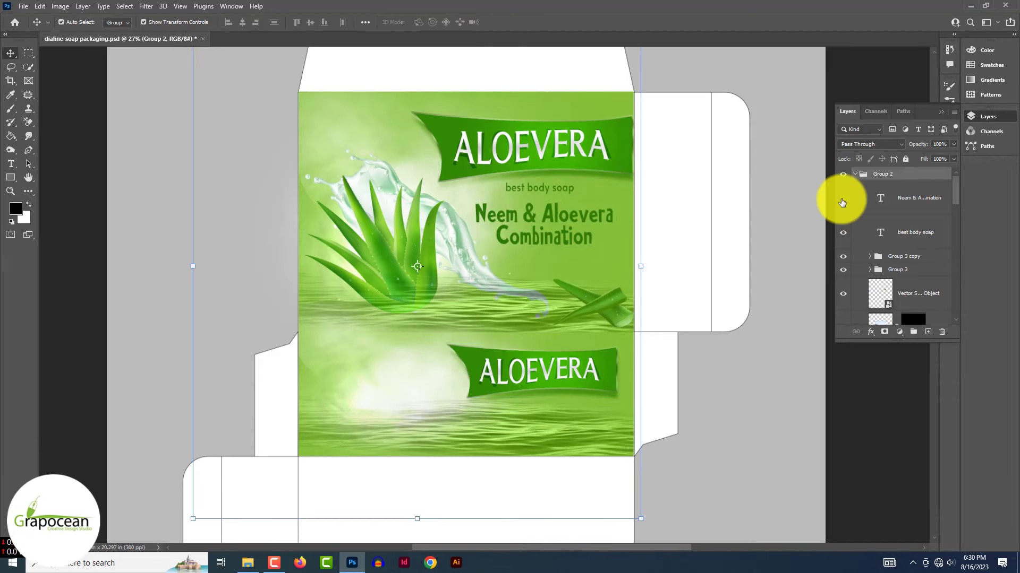
{"action": "left_click", "coordinate": [859, 199]}
{"action": "key", "text": "ctrl+j"}
{"action": "left_click_drag", "start_coordinate": [572, 221], "coordinate": [567, 275]}
{"action": "key", "text": "ctrl+z"}
{"action": "left_click", "coordinate": [856, 234]}
{"action": "key", "text": "ctrl+t"}
{"action": "left_click_drag", "start_coordinate": [575, 228], "coordinate": [563, 421]}
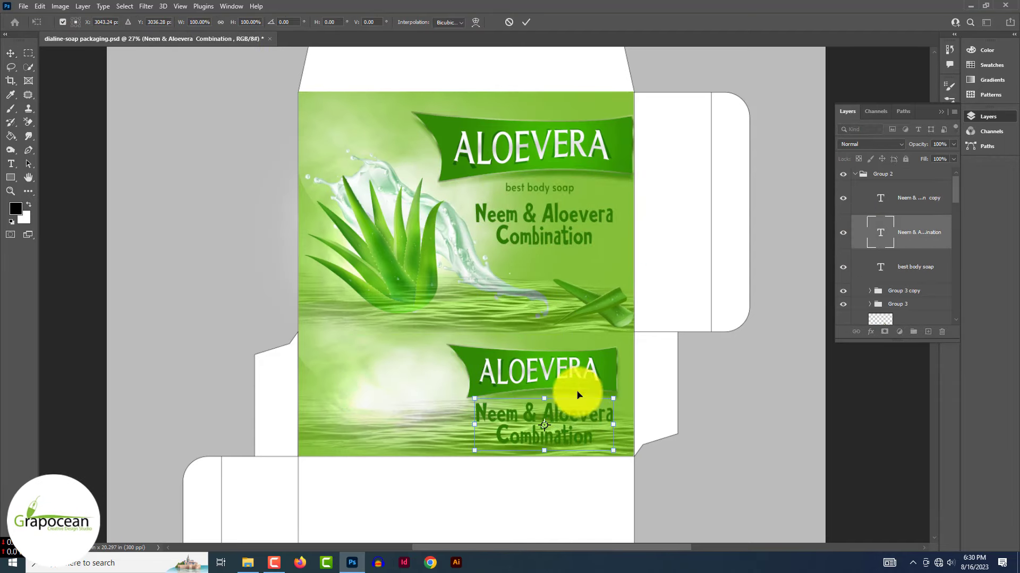
{"action": "key", "text": "Return"}
Step: Compress the height of the water ripple copy so it fits along the side panel's bottom
{"action": "left_click", "coordinate": [844, 249]}
{"action": "left_click", "coordinate": [844, 246]}
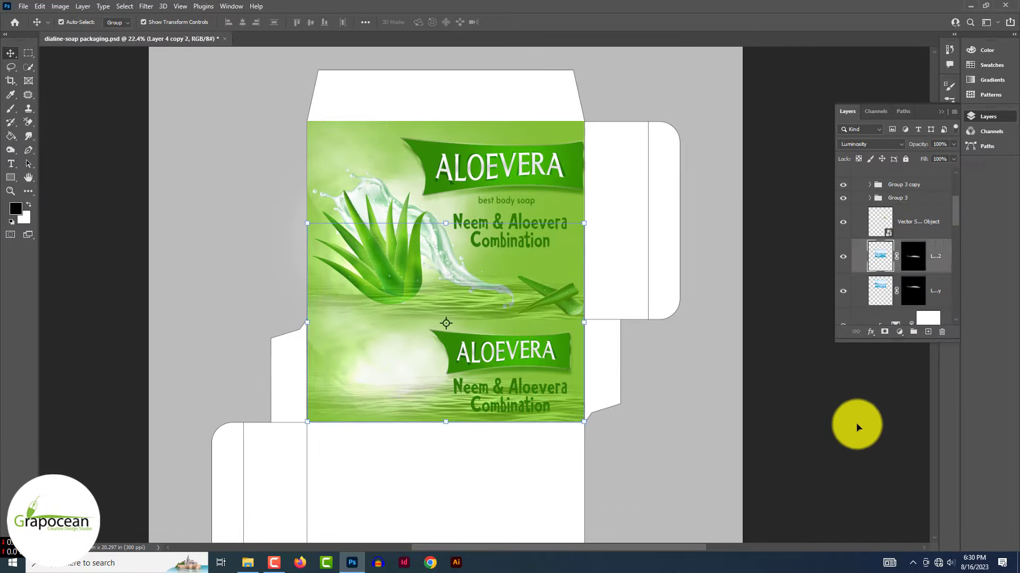
{"action": "left_click", "coordinate": [843, 257]}
{"action": "left_click", "coordinate": [573, 371]}
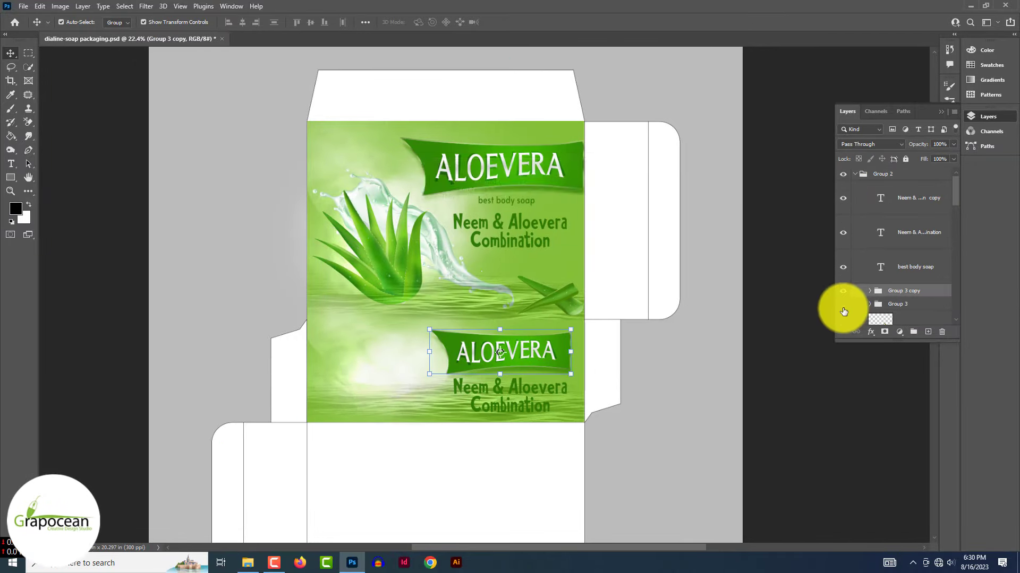
{"action": "scroll", "coordinate": [844, 311], "scroll_direction": "down", "scroll_amount": 2}
{"action": "left_click", "coordinate": [881, 258]}
{"action": "key", "text": "ctrl+t"}
{"action": "left_click_drag", "start_coordinate": [446, 223], "coordinate": [443, 311]}
{"action": "left_click_drag", "start_coordinate": [585, 365], "coordinate": [583, 364]}
{"action": "left_click", "coordinate": [529, 23]}
{"action": "left_click", "coordinate": [656, 371]}
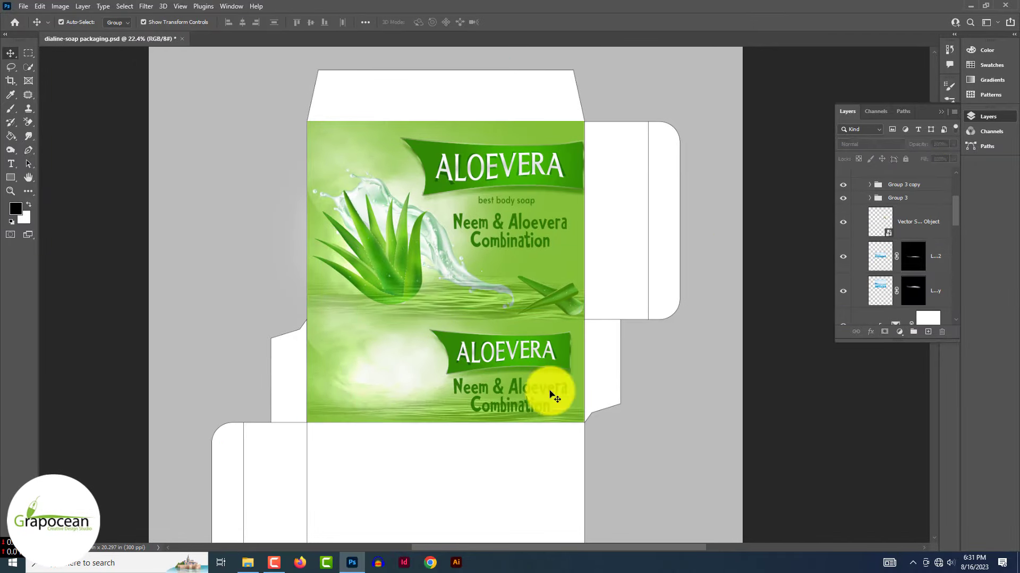
Step: Scale down the side panel's "Neem & Aloevera Combination" text and shift it right under the banner
{"action": "left_click", "coordinate": [551, 395]}
{"action": "left_click", "coordinate": [893, 237]}
{"action": "left_click_drag", "start_coordinate": [567, 413], "coordinate": [544, 405]}
{"action": "left_click", "coordinate": [526, 23]}
{"action": "left_click_drag", "start_coordinate": [522, 389], "coordinate": [532, 389]}
{"action": "key", "text": "ctrl+z"}
{"action": "left_click", "coordinate": [924, 236]}
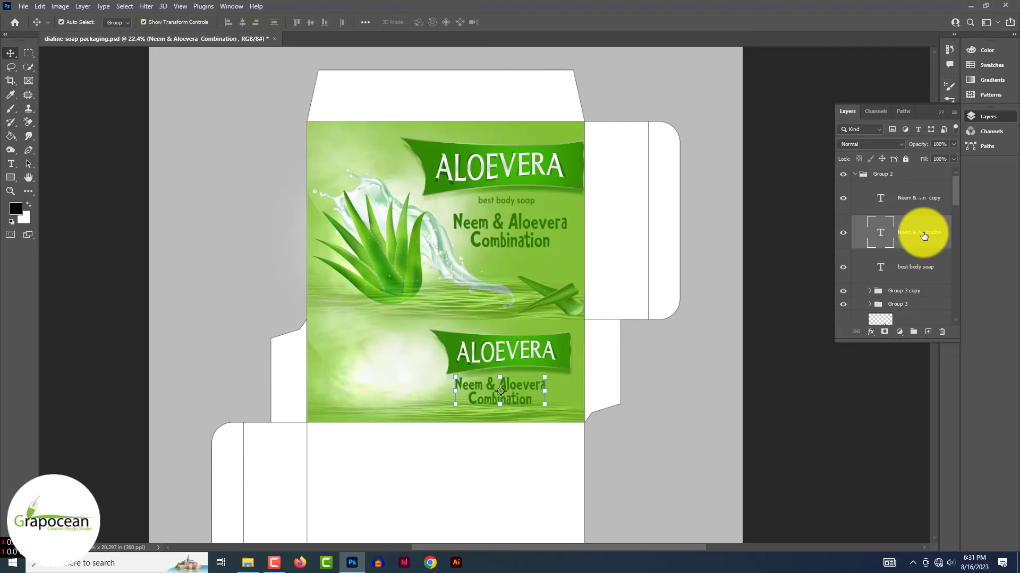
{"action": "left_click", "coordinate": [883, 174]}
{"action": "left_click", "coordinate": [843, 174]}
{"action": "left_click", "coordinate": [843, 174]}
Step: Scale the side panel's ALOEVERA banner slightly smaller and shift it toward the panel's right edge
{"action": "left_click", "coordinate": [903, 291]}
{"action": "left_click", "coordinate": [571, 374]}
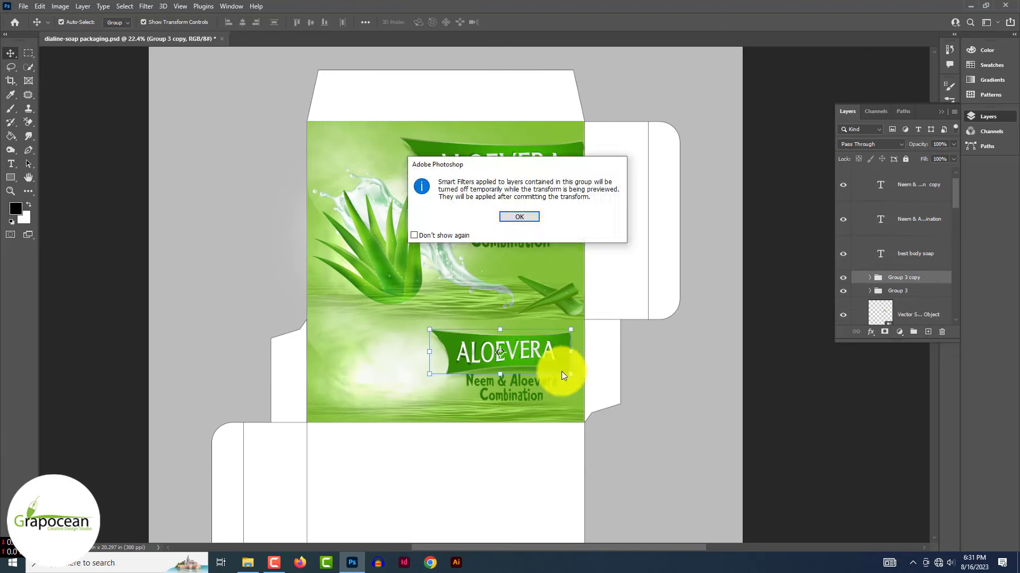
{"action": "left_click", "coordinate": [520, 216]}
{"action": "left_click_drag", "start_coordinate": [571, 373], "coordinate": [556, 370]}
{"action": "left_click_drag", "start_coordinate": [518, 349], "coordinate": [533, 350]}
{"action": "left_click", "coordinate": [660, 400]}
Step: Nudge the side panel's "Neem & Aloevera Combination" text up and right to centre it beneath the banner
{"action": "left_click", "coordinate": [512, 382]}
{"action": "left_click", "coordinate": [908, 233]}
{"action": "key", "text": "shift+Up"}
{"action": "key", "text": "shift+Up"}
{"action": "key", "text": "shift+Up"}
{"action": "key", "text": "shift+Up"}
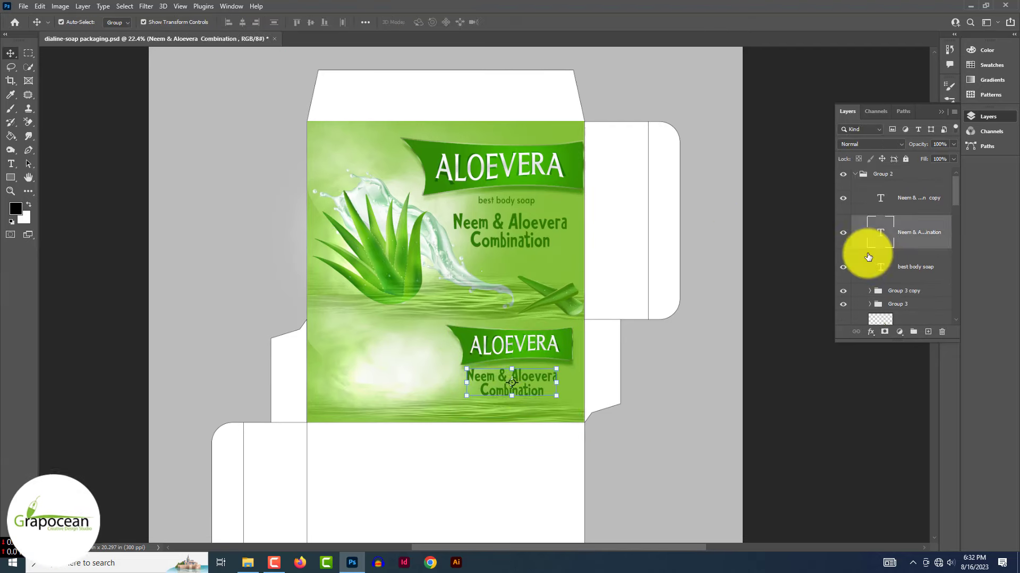
{"action": "key", "text": "shift+Right"}
{"action": "key", "text": "shift+Right"}
{"action": "key", "text": "shift+Right"}
{"action": "key", "text": "shift+Right"}
{"action": "left_click", "coordinate": [851, 437]}
Step: Group the front panel's aloe plant and water splash layers
{"action": "left_click", "coordinate": [391, 237]}
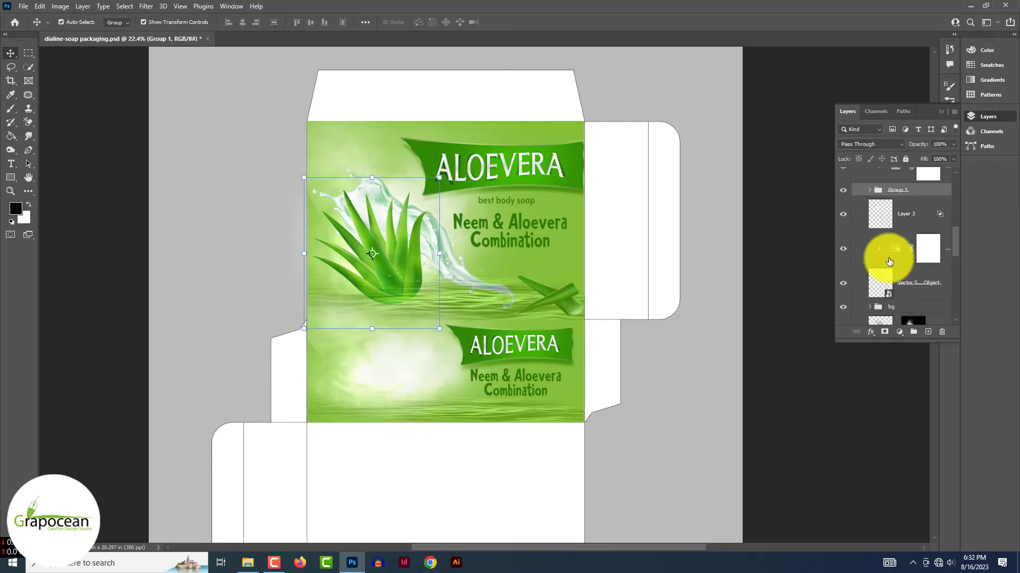
{"action": "left_click", "coordinate": [893, 285], "text": "ctrl"}
{"action": "scroll", "coordinate": [944, 190], "scroll_direction": "up", "scroll_amount": 1}
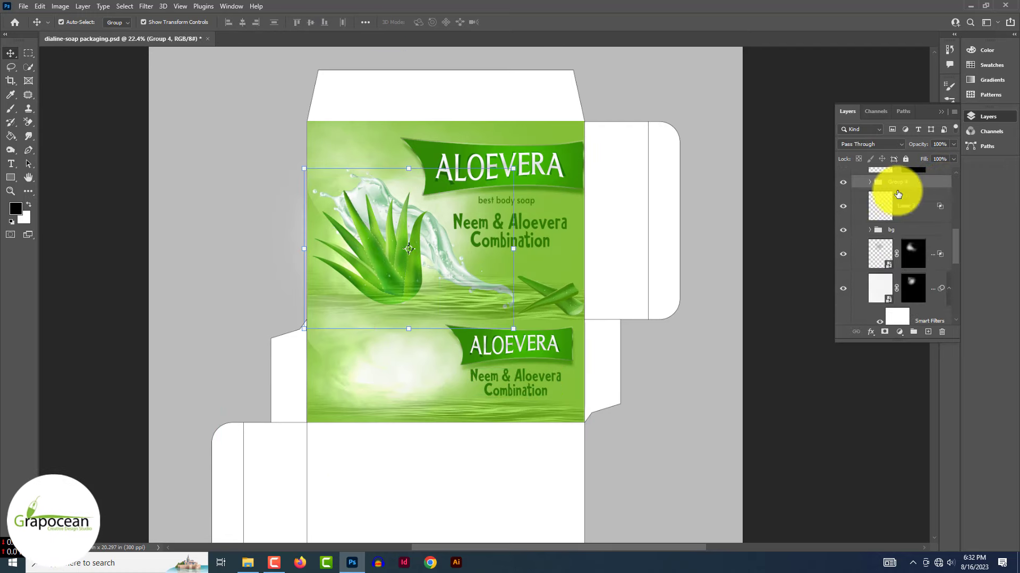
Step: Duplicate the aloe and splash group and place the copy on the side panel's left half at about 60% scale
{"action": "key", "text": "ctrl+j"}
{"action": "key", "text": "ctrl+t"}
{"action": "left_click_drag", "start_coordinate": [401, 266], "coordinate": [414, 363]}
{"action": "left_click_drag", "start_coordinate": [527, 265], "coordinate": [442, 329]}
{"action": "left_click_drag", "start_coordinate": [370, 388], "coordinate": [380, 384]}
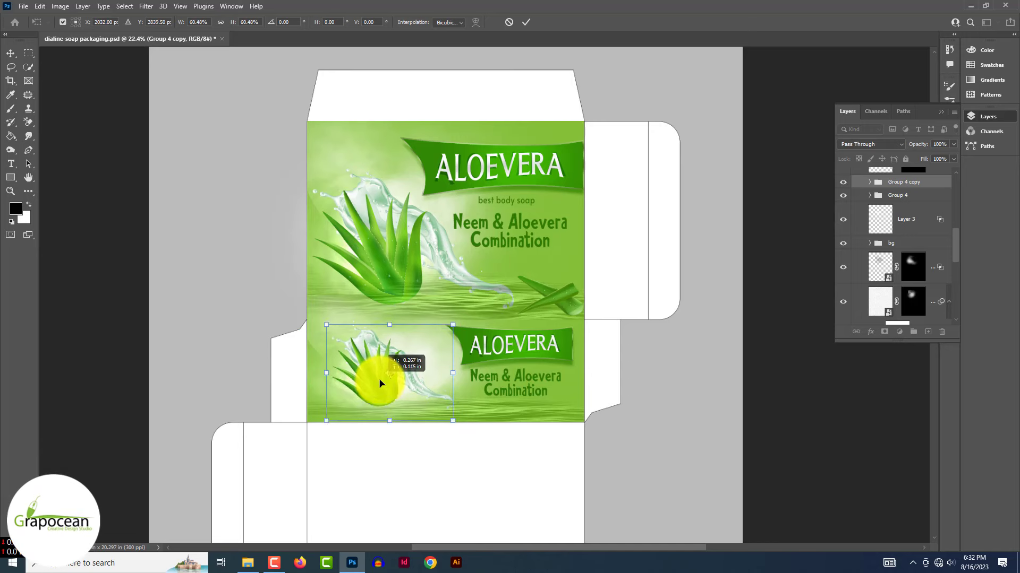
{"action": "scroll", "coordinate": [887, 250], "scroll_direction": "up", "scroll_amount": 1}
{"action": "left_click", "coordinate": [911, 278]}
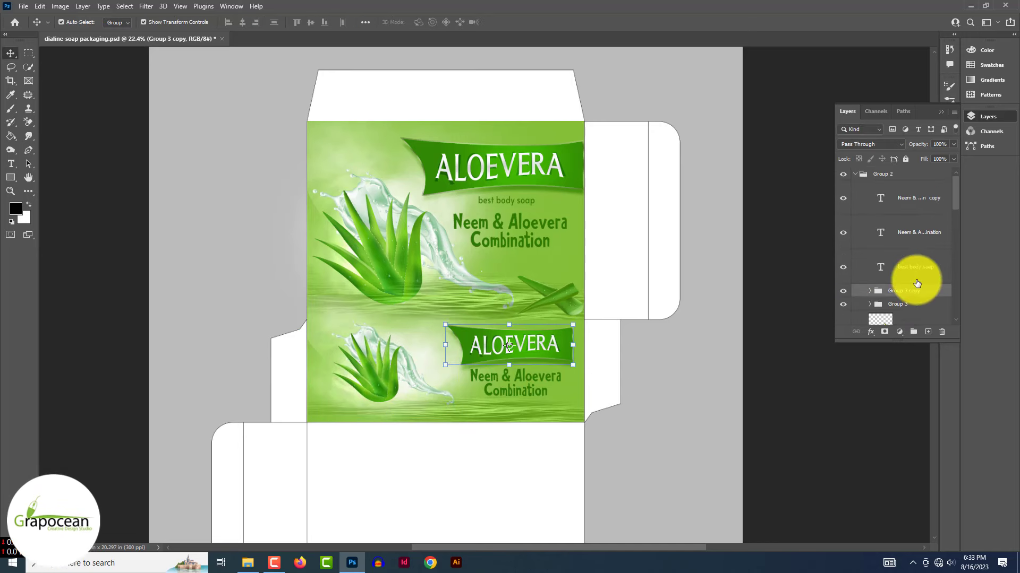
{"action": "scroll", "coordinate": [938, 236], "scroll_direction": "down", "scroll_amount": 3}
{"action": "scroll", "coordinate": [913, 277], "scroll_direction": "up", "scroll_amount": 3}
{"action": "left_click", "coordinate": [917, 200], "text": "ctrl"}
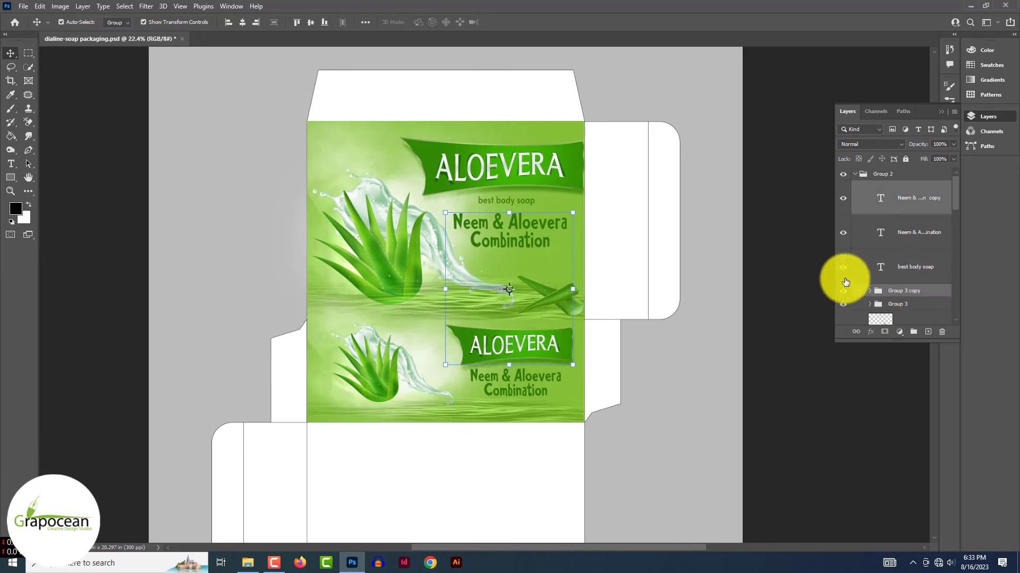
{"action": "left_click", "coordinate": [918, 233]}
{"action": "left_click", "coordinate": [843, 291]}
{"action": "left_click", "coordinate": [844, 291]}
{"action": "left_click", "coordinate": [904, 291], "text": "ctrl"}
{"action": "scroll", "coordinate": [908, 298], "scroll_direction": "down", "scroll_amount": 3}
{"action": "left_click", "coordinate": [935, 285], "text": "ctrl"}
{"action": "left_click", "coordinate": [936, 318], "text": "ctrl"}
{"action": "scroll", "coordinate": [903, 297], "scroll_direction": "down", "scroll_amount": 3}
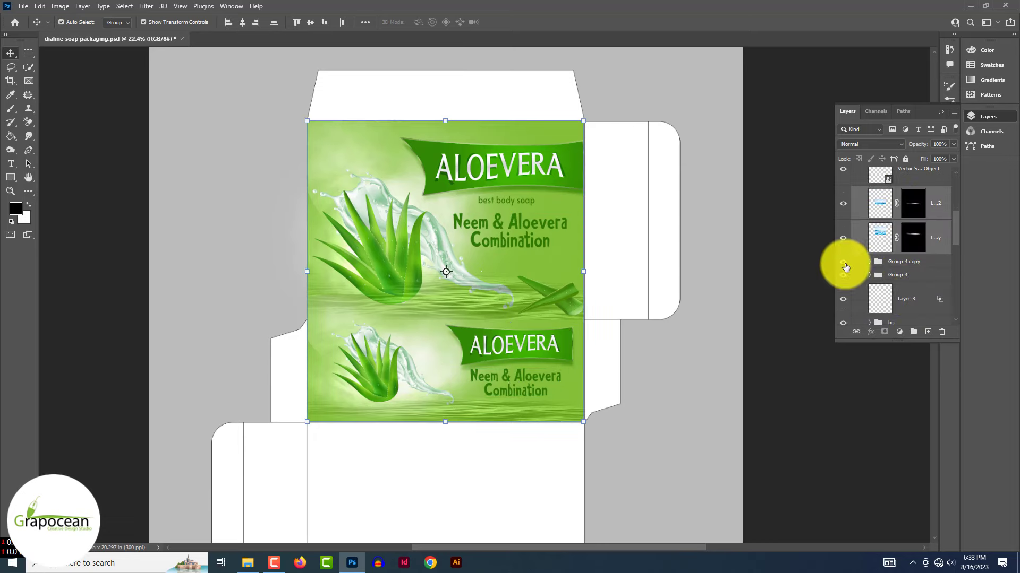
{"action": "scroll", "coordinate": [844, 287], "scroll_direction": "up", "scroll_amount": 5}
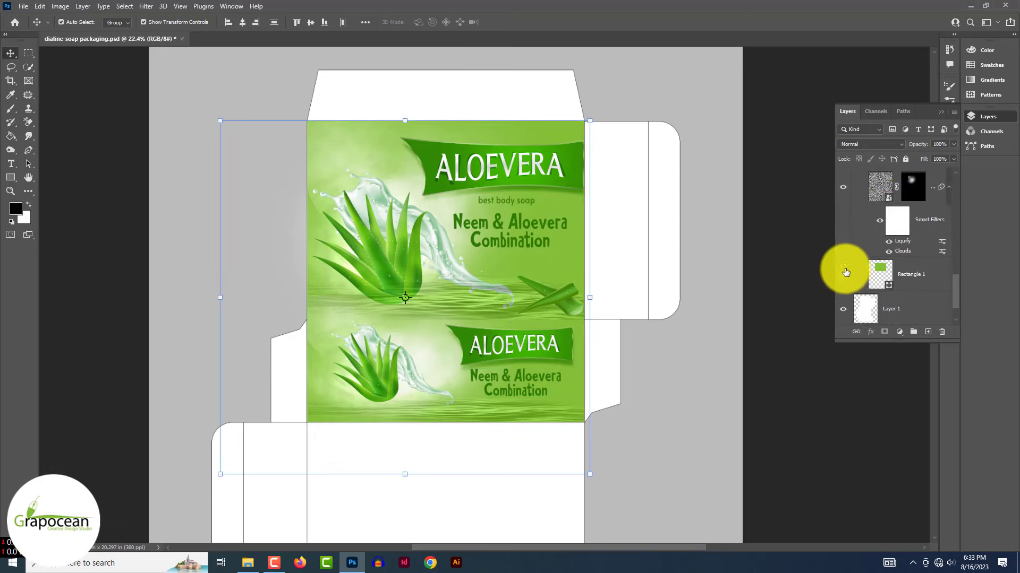
{"action": "left_click", "coordinate": [853, 175]}
{"action": "left_click", "coordinate": [659, 419]}
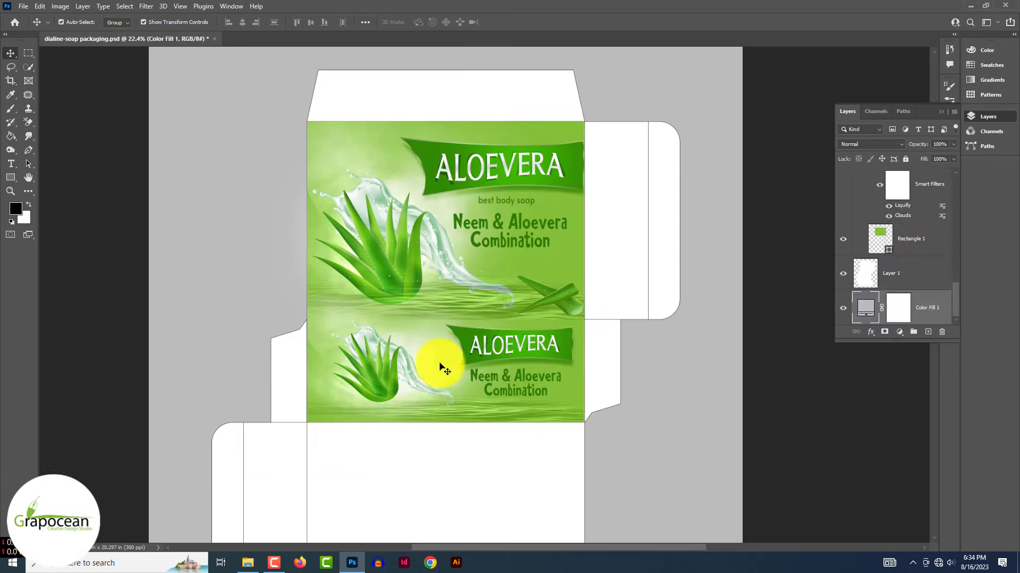
{"action": "scroll", "coordinate": [903, 239], "scroll_direction": "up", "scroll_amount": 10}
{"action": "left_click", "coordinate": [882, 175]}
{"action": "left_click_drag", "start_coordinate": [414, 396], "coordinate": [555, 401]}
{"action": "scroll", "coordinate": [904, 204], "scroll_direction": "up", "scroll_amount": 10}
{"action": "scroll", "coordinate": [914, 287], "scroll_direction": "down", "scroll_amount": 10}
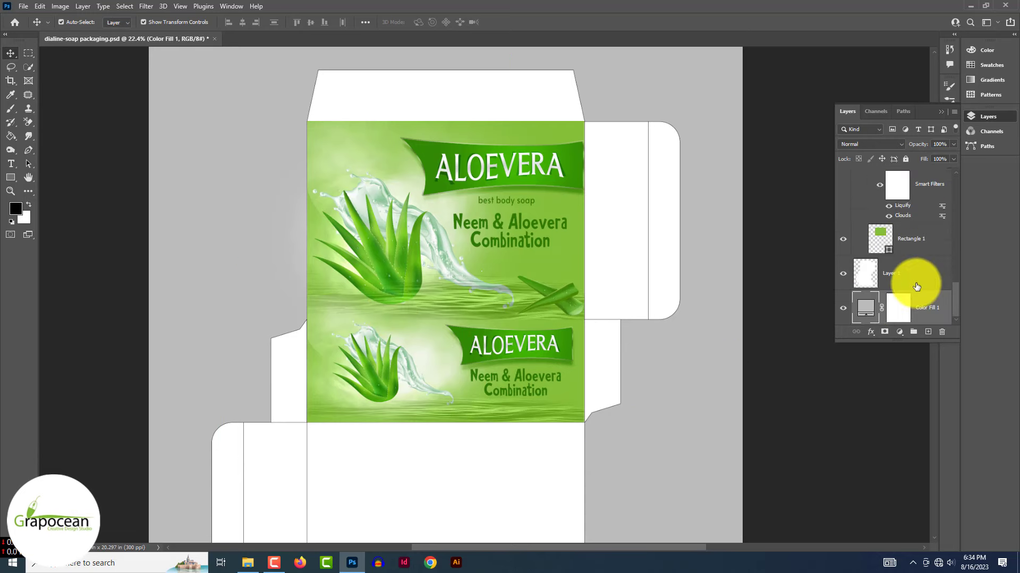
{"action": "scroll", "coordinate": [902, 254], "scroll_direction": "up", "scroll_amount": 10}
{"action": "left_click", "coordinate": [854, 174]}
{"action": "left_click", "coordinate": [854, 175]}
Step: Group the side panel's text, banner copy, ripple copy, aloe copy and bg layers together
{"action": "left_click", "coordinate": [844, 291]}
{"action": "left_click", "coordinate": [843, 305]}
{"action": "left_click", "coordinate": [903, 291]}
{"action": "left_click", "coordinate": [843, 291]}
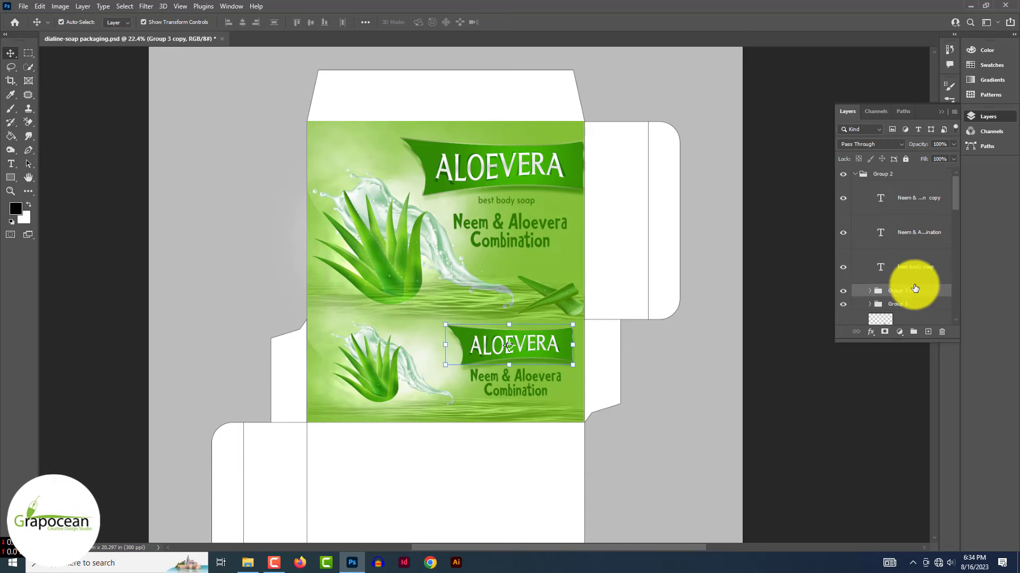
{"action": "scroll", "coordinate": [921, 297], "scroll_direction": "down", "scroll_amount": 3}
{"action": "left_click", "coordinate": [924, 302], "text": "ctrl"}
{"action": "scroll", "coordinate": [942, 267], "scroll_direction": "up", "scroll_amount": 5}
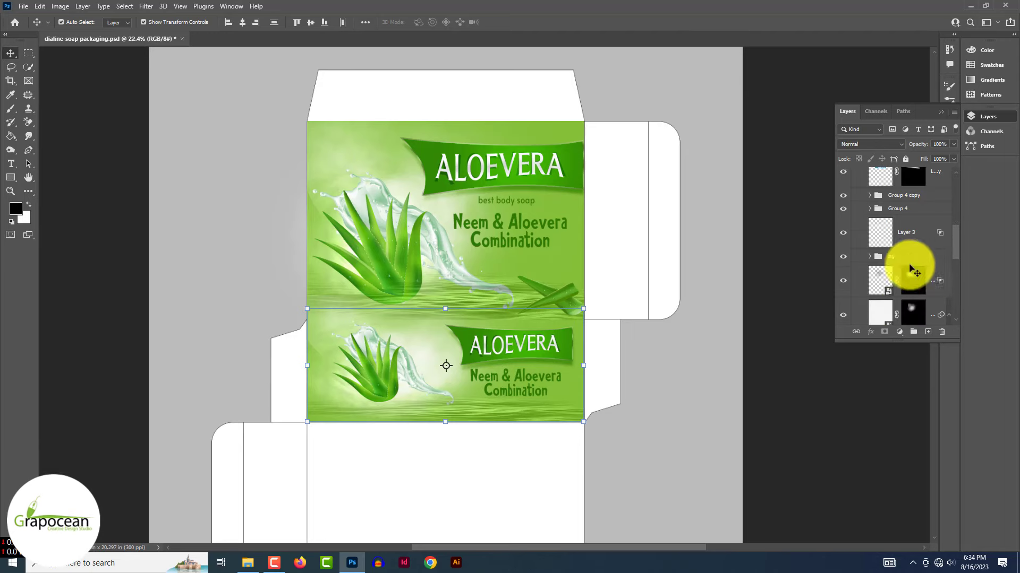
{"action": "left_click", "coordinate": [843, 196]}
{"action": "left_click", "coordinate": [843, 195]}
{"action": "left_click", "coordinate": [922, 195], "text": "ctrl"}
{"action": "left_click", "coordinate": [913, 257], "text": "ctrl"}
{"action": "scroll", "coordinate": [870, 226], "scroll_direction": "down", "scroll_amount": 3}
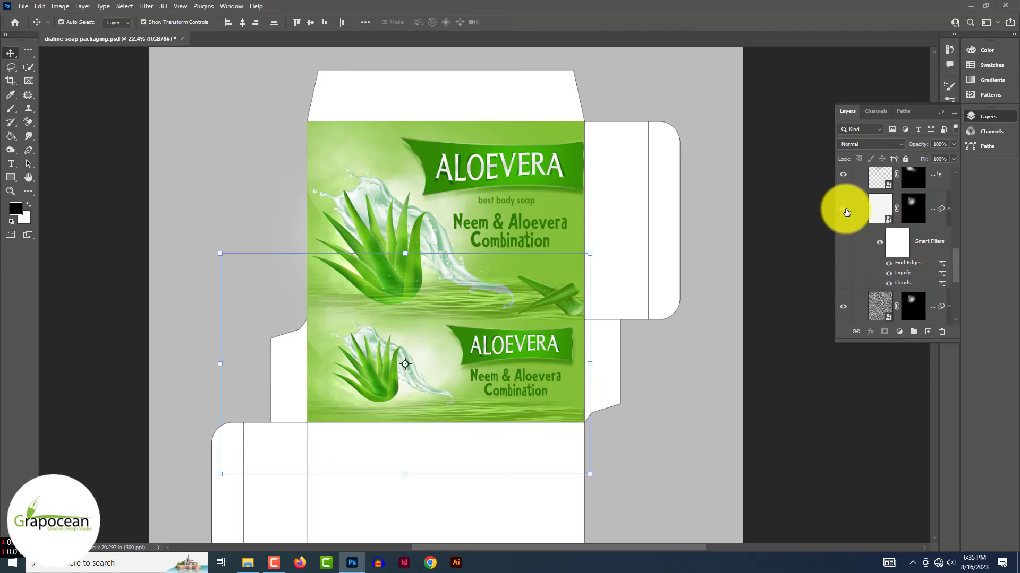
{"action": "scroll", "coordinate": [844, 292], "scroll_direction": "down", "scroll_amount": 2}
{"action": "key", "text": "ctrl+g"}
{"action": "left_click", "coordinate": [843, 222]}
{"action": "left_click", "coordinate": [844, 222]}
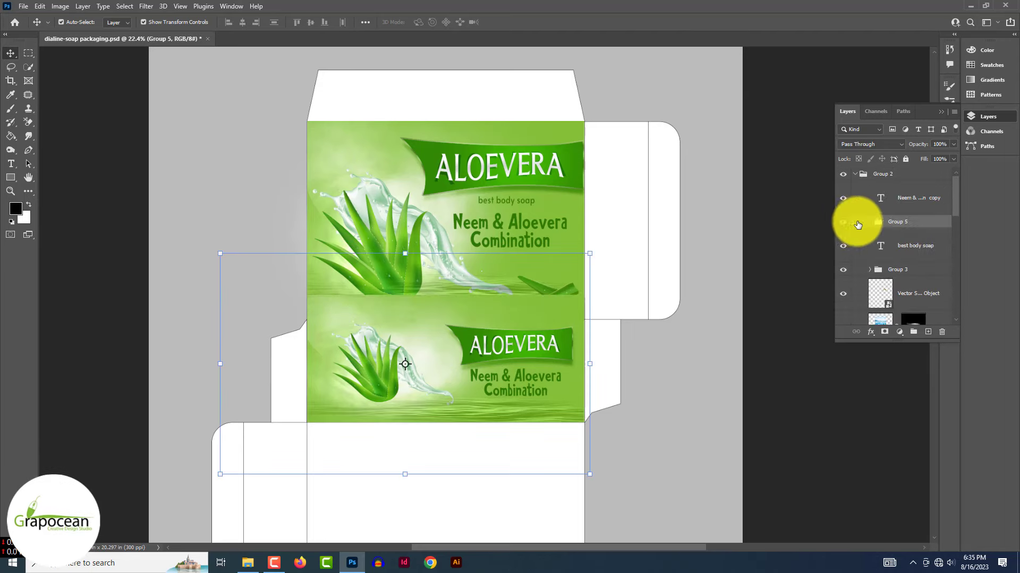
Step: Trim the top of the side panel's green background so it ends at the fold below the front panel
{"action": "left_click", "coordinate": [869, 222]}
{"action": "scroll", "coordinate": [869, 238], "scroll_direction": "down", "scroll_amount": 2}
{"action": "left_click", "coordinate": [843, 240]}
{"action": "left_click", "coordinate": [843, 240]}
{"action": "left_click", "coordinate": [929, 269]}
{"action": "left_click", "coordinate": [455, 307]}
{"action": "scroll", "coordinate": [580, 330], "scroll_direction": "up", "scroll_amount": 5}
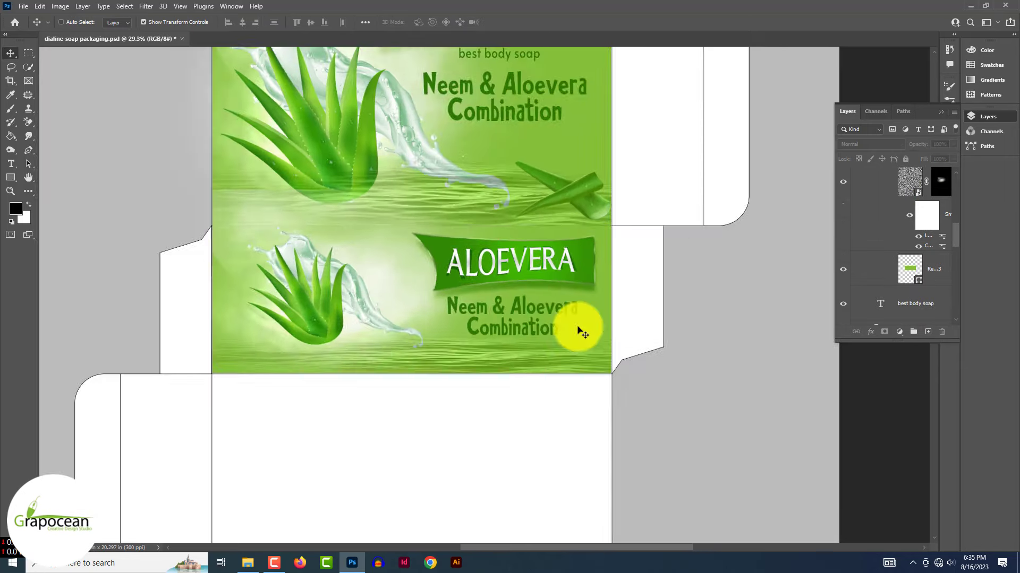
{"action": "left_click_drag", "start_coordinate": [352, 160], "coordinate": [353, 238]}
{"action": "key", "text": "Return"}
Step: Lower the side panel's "Neem & Aloevera Combination" text and place a copy of "best body soap" between it and the banner
{"action": "left_click", "coordinate": [531, 348]}
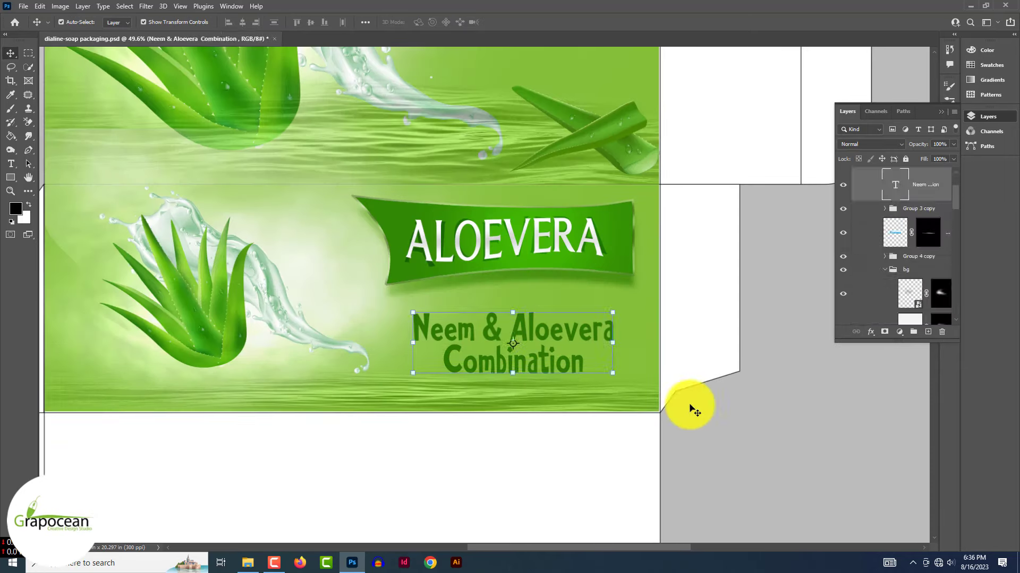
{"action": "scroll", "coordinate": [536, 452], "scroll_direction": "down", "scroll_amount": 4}
{"action": "left_click", "coordinate": [501, 122]}
{"action": "left_click_drag", "start_coordinate": [929, 193], "coordinate": [930, 333]}
{"action": "key", "text": "ctrl+shift+]"}
{"action": "left_click_drag", "start_coordinate": [538, 210], "coordinate": [543, 382]}
{"action": "left_click_drag", "start_coordinate": [554, 409], "coordinate": [558, 414]}
{"action": "left_click", "coordinate": [886, 448]}
{"action": "scroll", "coordinate": [790, 425], "scroll_direction": "down", "scroll_amount": 1}
{"action": "scroll", "coordinate": [455, 425], "scroll_direction": "down", "scroll_amount": 5}
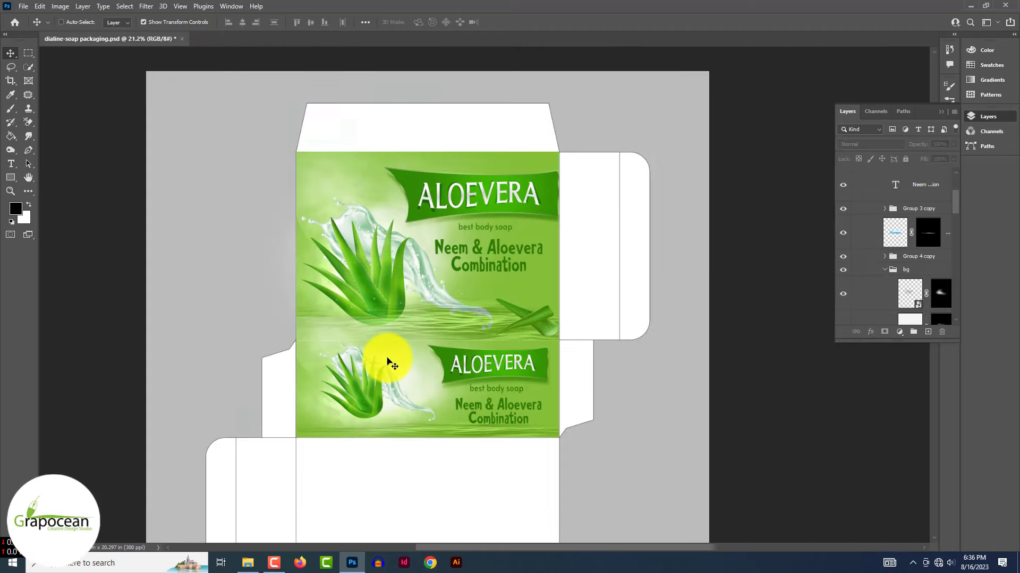
{"action": "scroll", "coordinate": [389, 364], "scroll_direction": "down", "scroll_amount": 3}
{"action": "left_click", "coordinate": [501, 207]}
{"action": "left_click_drag", "start_coordinate": [694, 182], "coordinate": [755, 298]}
{"action": "key", "text": "Escape"}
{"action": "left_click", "coordinate": [793, 243]}
Step: Try moving the "best body soap" layer into the side panel's group, and undo the change
{"action": "left_click", "coordinate": [870, 256]}
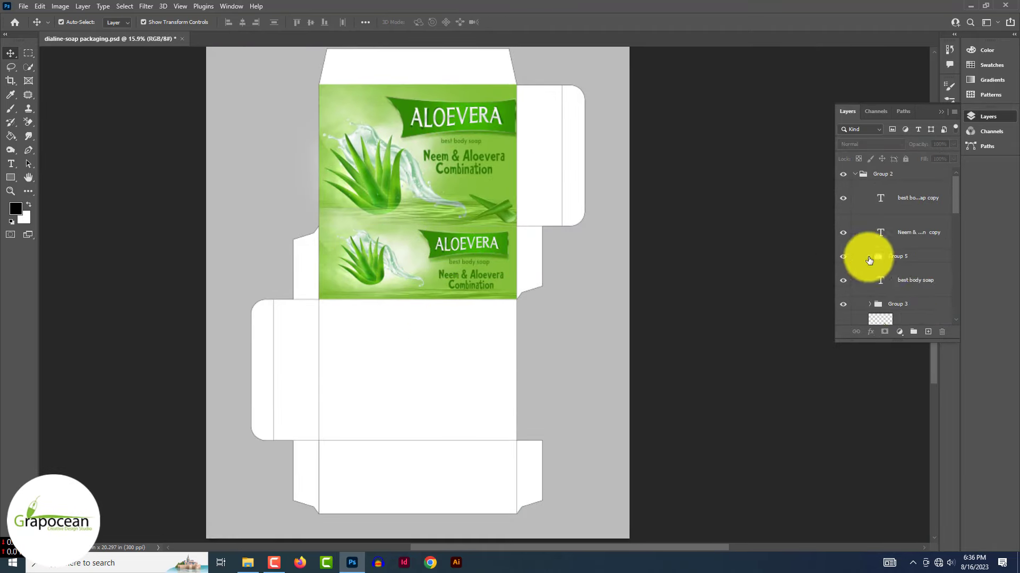
{"action": "left_click_drag", "start_coordinate": [916, 280], "coordinate": [899, 257]}
{"action": "left_click", "coordinate": [844, 256]}
{"action": "left_click", "coordinate": [924, 258]}
{"action": "key", "text": "ctrl+z"}
{"action": "scroll", "coordinate": [924, 265], "scroll_direction": "down", "scroll_amount": 1}
{"action": "left_click", "coordinate": [843, 218]}
{"action": "left_click", "coordinate": [843, 218]}
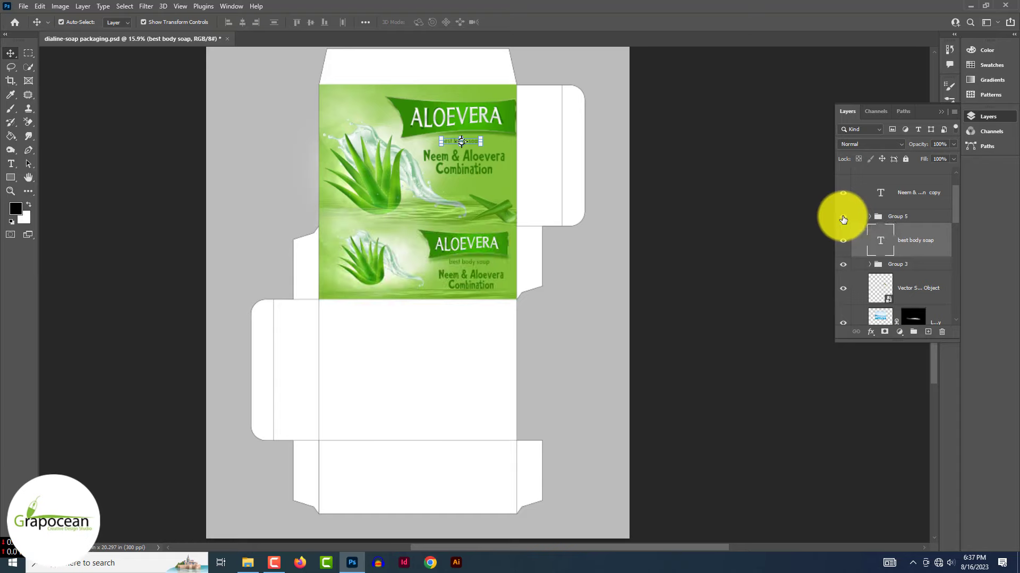
Step: Move the side panel's Group 5 out of Group 2 to the top of the layer stack
{"action": "left_click", "coordinate": [843, 218]}
{"action": "left_click", "coordinate": [844, 218]}
{"action": "scroll", "coordinate": [906, 271], "scroll_direction": "down", "scroll_amount": 8}
{"action": "scroll", "coordinate": [909, 272], "scroll_direction": "up", "scroll_amount": 9}
{"action": "left_click", "coordinate": [912, 260]}
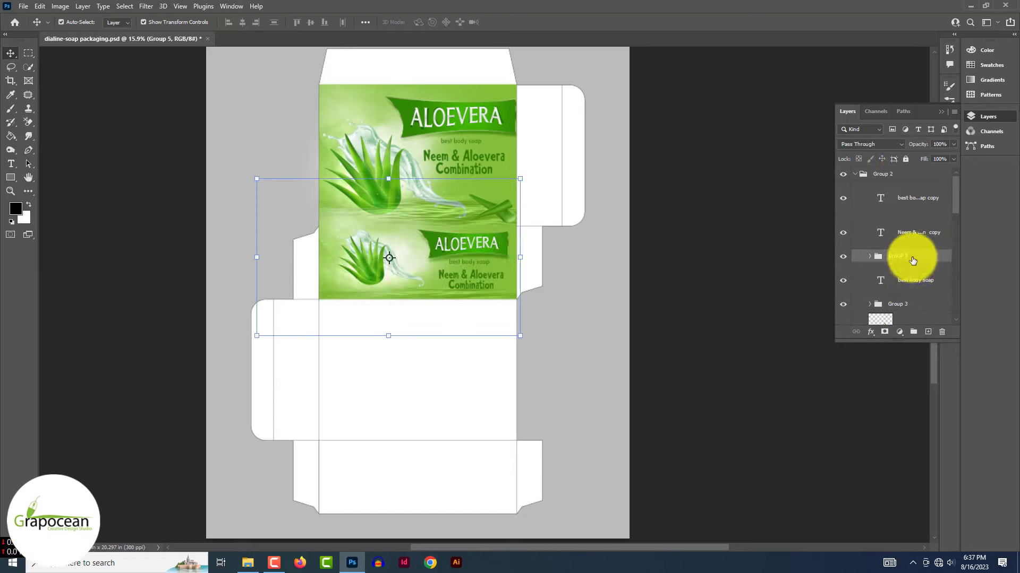
{"action": "left_click_drag", "start_coordinate": [913, 261], "coordinate": [903, 169]}
Step: Examine the layers inside Group 5 and Group 2 to check which text and artwork belongs to each panel
{"action": "left_click", "coordinate": [855, 186]}
{"action": "left_click", "coordinate": [855, 187]}
{"action": "scroll", "coordinate": [922, 271], "scroll_direction": "down", "scroll_amount": 2}
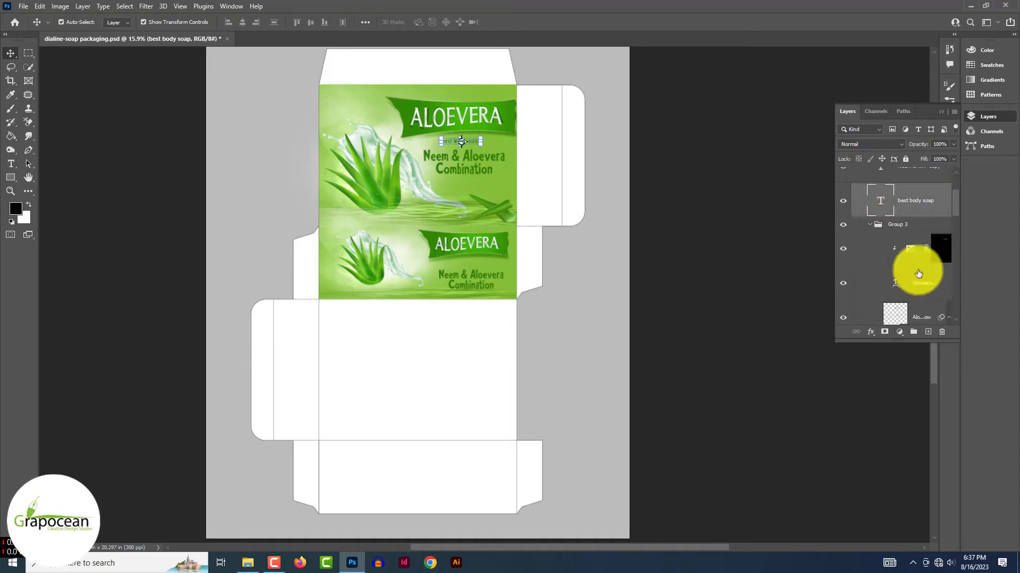
{"action": "scroll", "coordinate": [920, 276], "scroll_direction": "up", "scroll_amount": 10}
{"action": "left_click", "coordinate": [855, 187]}
{"action": "left_click", "coordinate": [843, 187]}
{"action": "left_click", "coordinate": [843, 186]}
{"action": "left_click", "coordinate": [855, 173]}
{"action": "scroll", "coordinate": [929, 257], "scroll_direction": "down", "scroll_amount": 9}
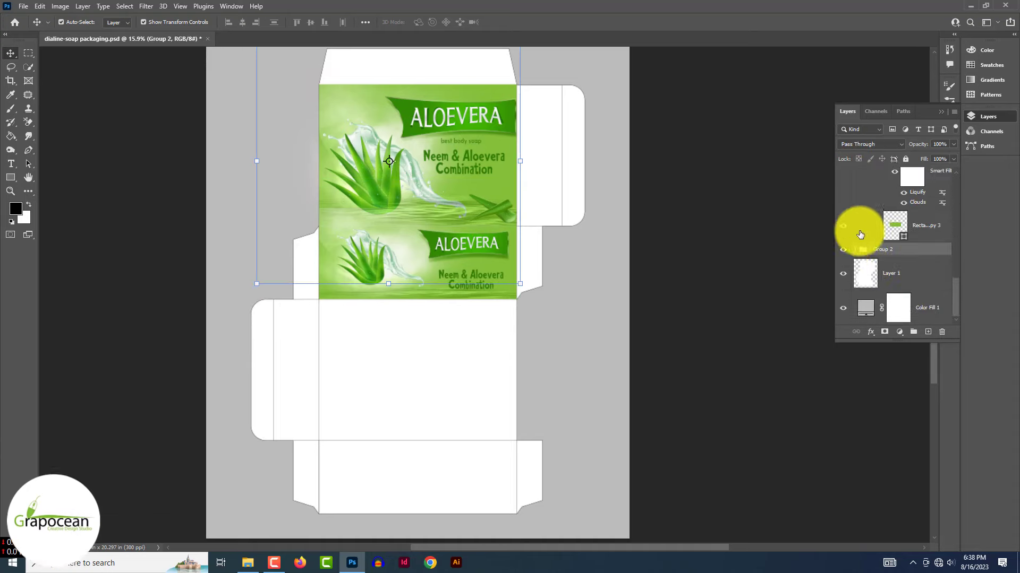
{"action": "scroll", "coordinate": [861, 234], "scroll_direction": "up", "scroll_amount": 3}
{"action": "left_click", "coordinate": [865, 313]}
{"action": "left_click", "coordinate": [865, 183]}
{"action": "scroll", "coordinate": [852, 233], "scroll_direction": "up", "scroll_amount": 5}
Step: Move the side panel's "best body soap" text copy from Group 2 into Group 5, and duplicate Group 5
{"action": "left_click", "coordinate": [855, 174]}
{"action": "left_click", "coordinate": [842, 176]}
{"action": "left_click", "coordinate": [482, 265]}
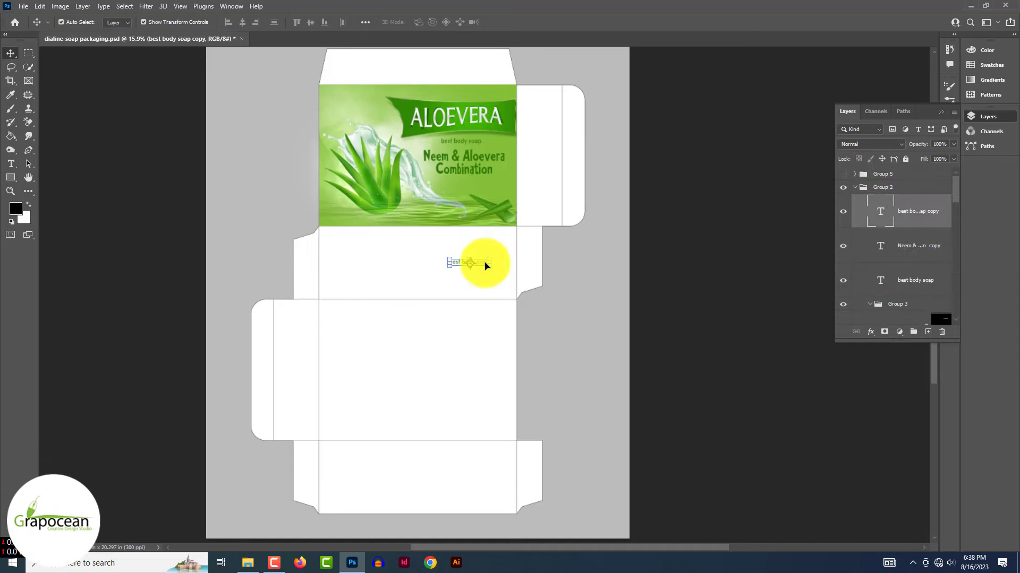
{"action": "left_click_drag", "start_coordinate": [909, 212], "coordinate": [903, 178]}
{"action": "left_click", "coordinate": [854, 187]}
{"action": "left_click", "coordinate": [843, 176]}
{"action": "key", "text": "ctrl+j"}
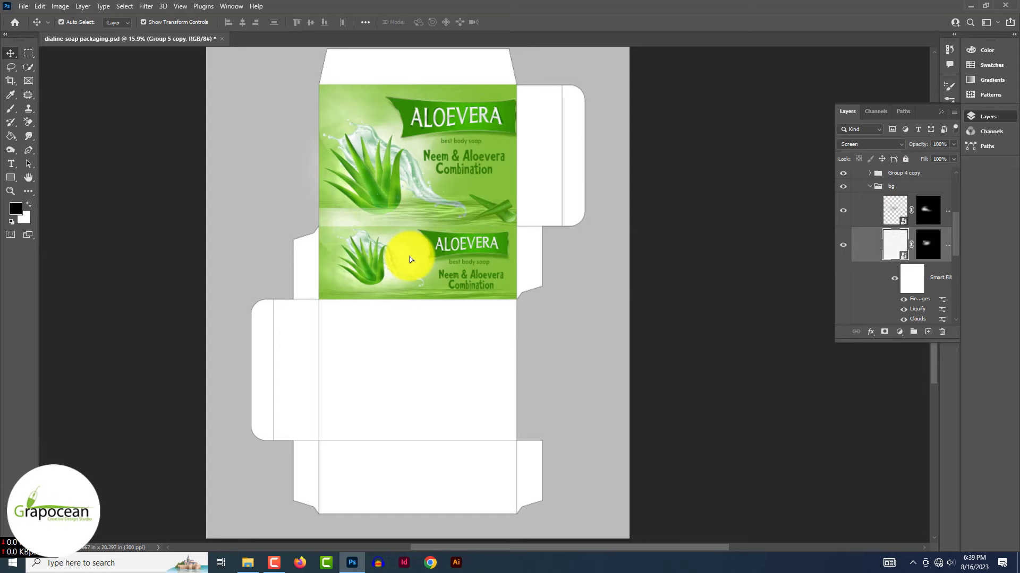
Step: Shorten the side panel's Rectangle 1 copy 4 and Rectangle 1 copy 5 overlays so their tops end at the fold below the front panel
{"action": "left_click", "coordinate": [371, 218]}
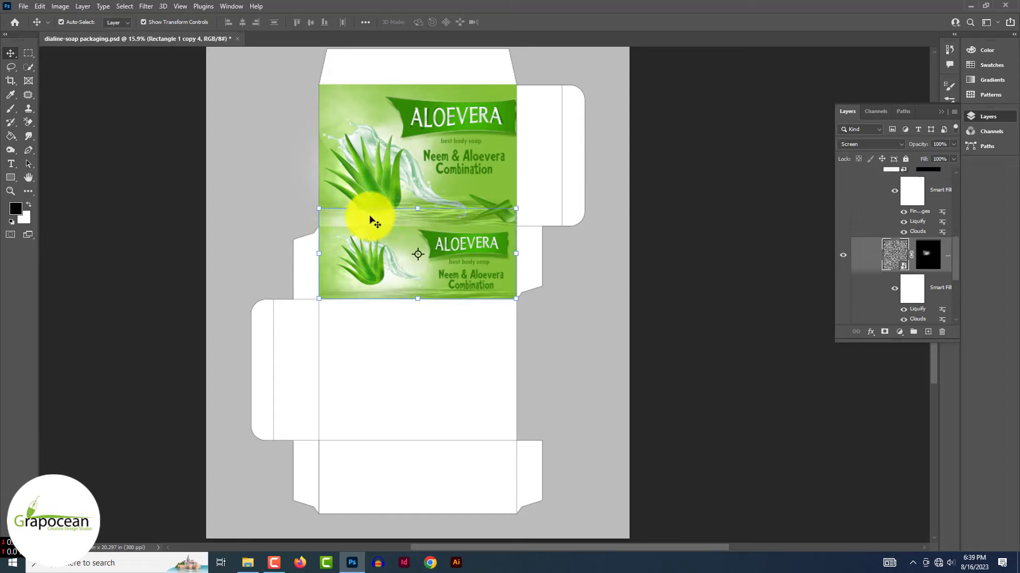
{"action": "left_click_drag", "start_coordinate": [417, 209], "coordinate": [417, 226]}
{"action": "left_click", "coordinate": [697, 359]}
{"action": "left_click", "coordinate": [425, 211]}
{"action": "left_click", "coordinate": [345, 220]}
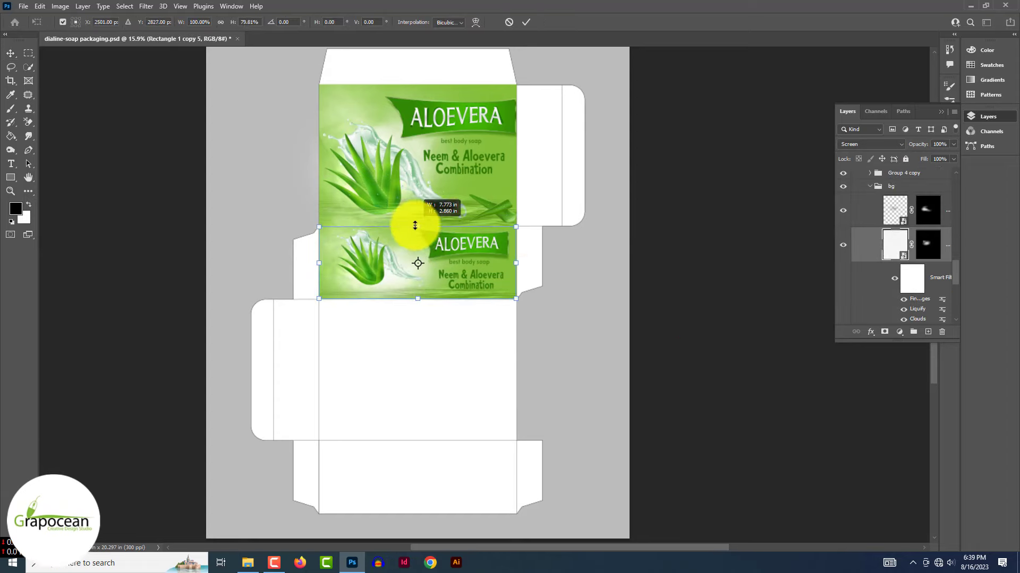
{"action": "left_click", "coordinate": [677, 309]}
Step: Collapse the panel groups and set the Move tool's auto-select to Group
{"action": "scroll", "coordinate": [870, 189], "scroll_direction": "up", "scroll_amount": 5}
{"action": "left_click", "coordinate": [854, 174]}
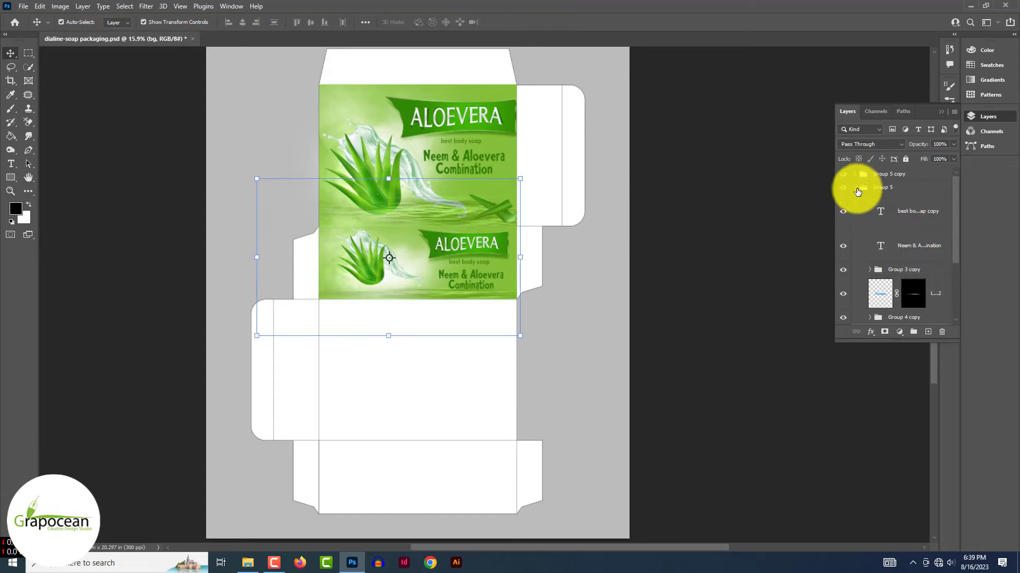
{"action": "left_click", "coordinate": [842, 201]}
{"action": "left_click", "coordinate": [843, 200]}
{"action": "left_click", "coordinate": [883, 201]}
{"action": "left_click", "coordinate": [889, 174]}
{"action": "left_click", "coordinate": [385, 292]}
{"action": "left_click", "coordinate": [61, 23]}
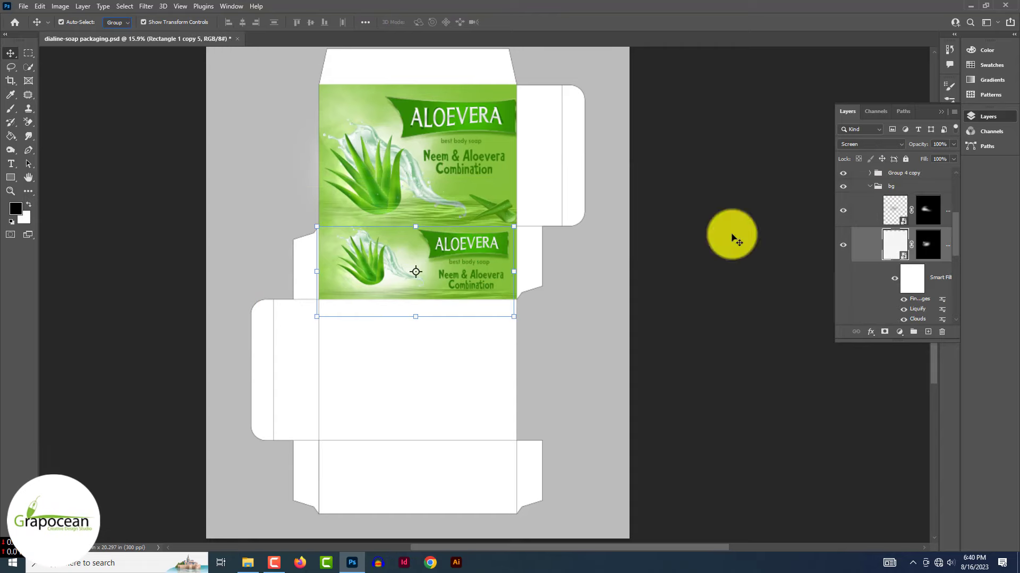
Step: Move the Group 5 copy onto the lowest panel and place a copy of the front artwork on the empty panel above it
{"action": "left_click", "coordinate": [854, 174]}
{"action": "left_click", "coordinate": [899, 176]}
{"action": "left_click_drag", "start_coordinate": [407, 256], "coordinate": [407, 470]}
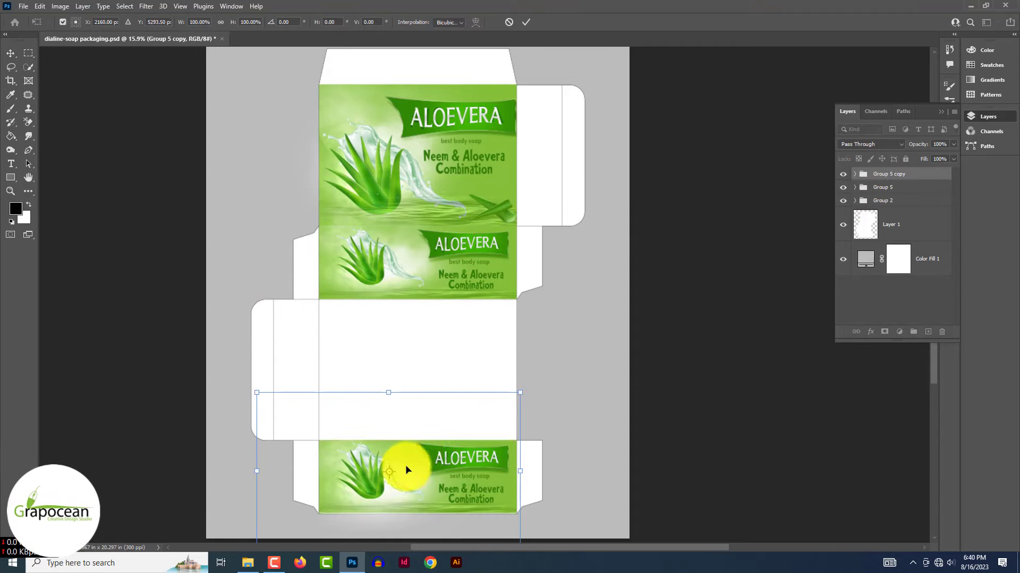
{"action": "left_click", "coordinate": [526, 23]}
{"action": "left_click_drag", "start_coordinate": [431, 140], "coordinate": [426, 359]}
Step: Duplicate the lowest panel's group, rotate the copy -90° and scale it down over the end flap beside the back panel
{"action": "left_click", "coordinate": [933, 176]}
{"action": "left_click_drag", "start_coordinate": [486, 445], "coordinate": [486, 445]}
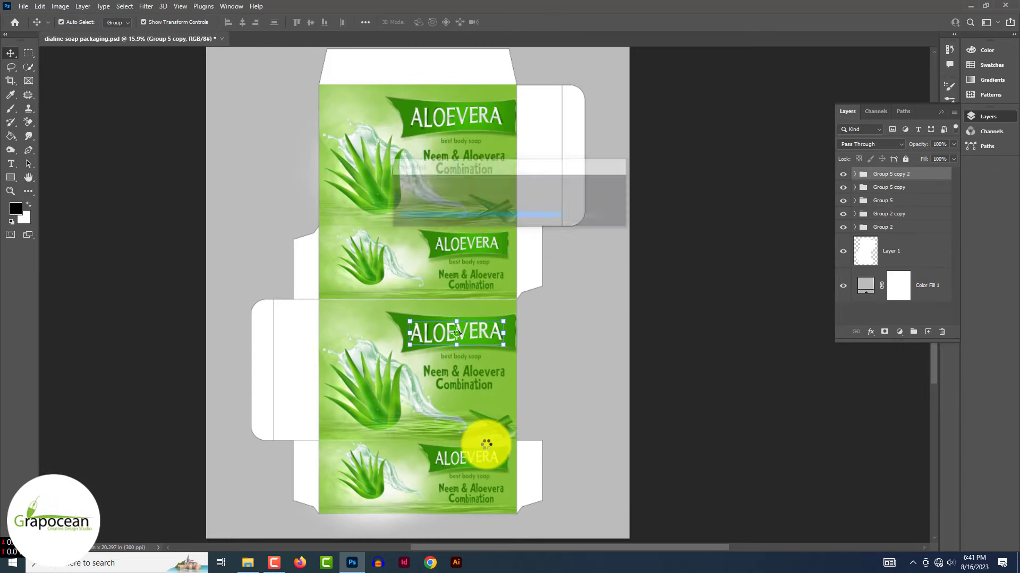
{"action": "key", "text": "ctrl+t"}
{"action": "key", "text": "Return"}
{"action": "left_click_drag", "start_coordinate": [533, 396], "coordinate": [340, 355]}
{"action": "left_click_drag", "start_coordinate": [385, 406], "coordinate": [286, 336]}
{"action": "left_click_drag", "start_coordinate": [368, 269], "coordinate": [302, 382]}
{"action": "left_click_drag", "start_coordinate": [255, 418], "coordinate": [289, 334]}
{"action": "left_click_drag", "start_coordinate": [291, 452], "coordinate": [292, 484]}
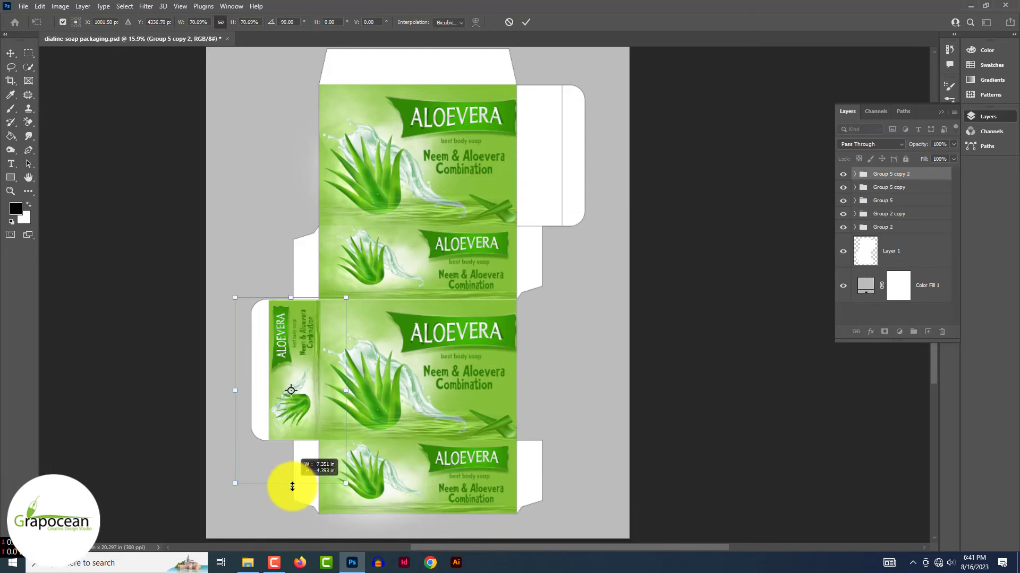
Step: Fine-tune the rotated group's width, height and position so its artwork fits the end flap up to its fold line
{"action": "left_click_drag", "start_coordinate": [239, 389], "coordinate": [244, 389]}
{"action": "scroll", "coordinate": [297, 291], "scroll_direction": "up", "scroll_amount": 3}
{"action": "left_click_drag", "start_coordinate": [292, 299], "coordinate": [292, 301]}
{"action": "left_click_drag", "start_coordinate": [373, 441], "coordinate": [370, 442]}
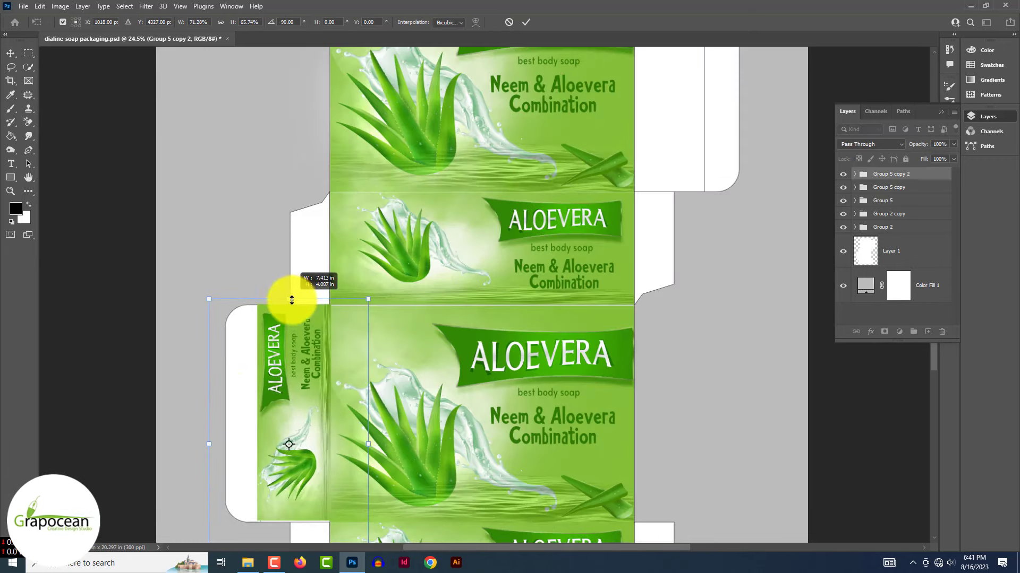
{"action": "left_click_drag", "start_coordinate": [209, 444], "coordinate": [216, 444]}
{"action": "left_click_drag", "start_coordinate": [306, 430], "coordinate": [304, 432]}
{"action": "key", "text": "Return"}
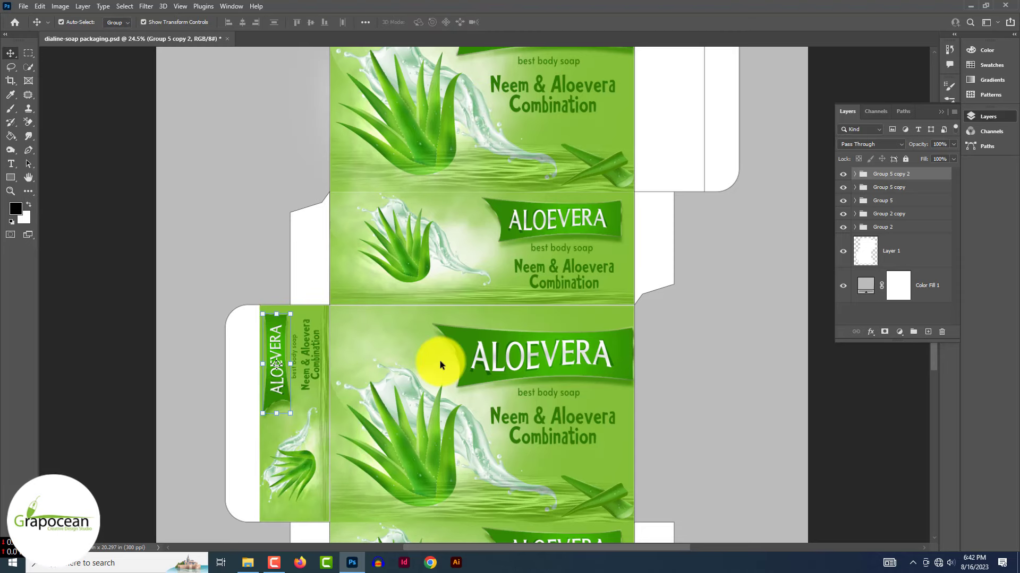
Step: Try to duplicate the end flap's group and move the copy, and undo the duplication
{"action": "scroll", "coordinate": [441, 362], "scroll_direction": "down", "scroll_amount": 5}
{"action": "left_click", "coordinate": [717, 398]}
{"action": "left_click", "coordinate": [912, 176]}
{"action": "key", "text": "ctrl+j"}
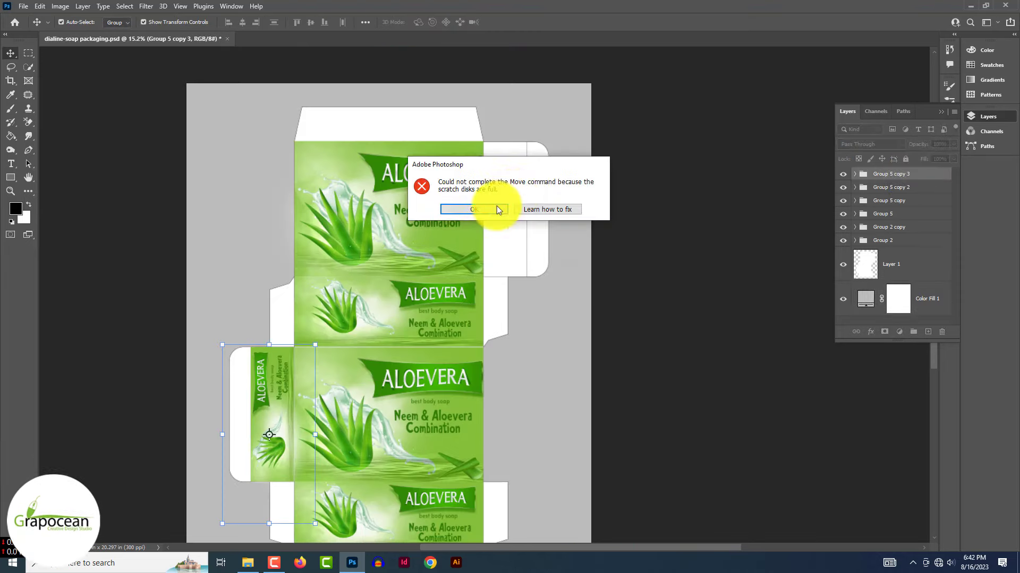
{"action": "left_click", "coordinate": [497, 209]}
{"action": "key", "text": "ctrl+z"}
Step: Save the soap packaging document
{"action": "key", "text": "ctrl+s"}
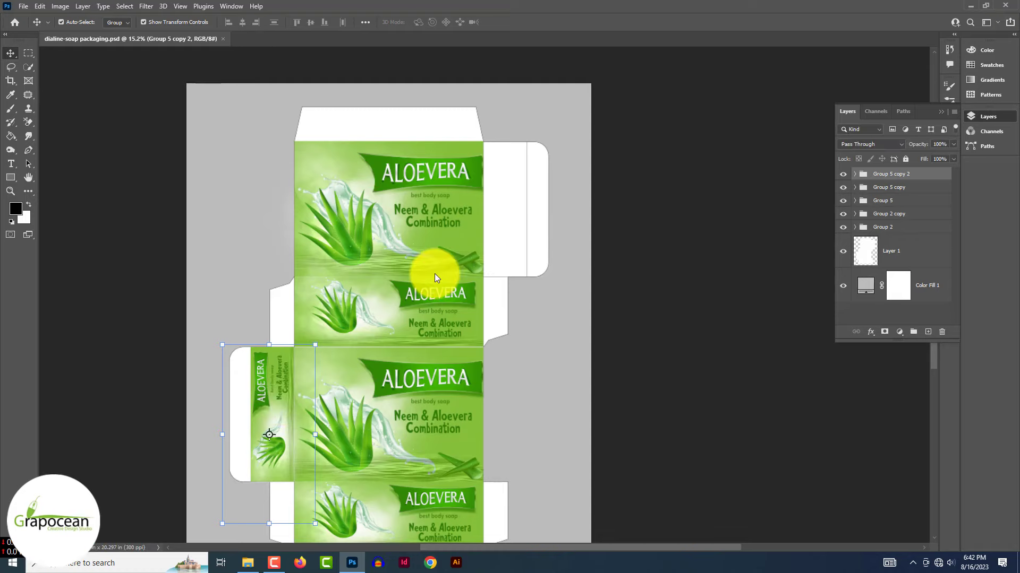
{"action": "scroll", "coordinate": [434, 273], "scroll_direction": "down", "scroll_amount": 2}
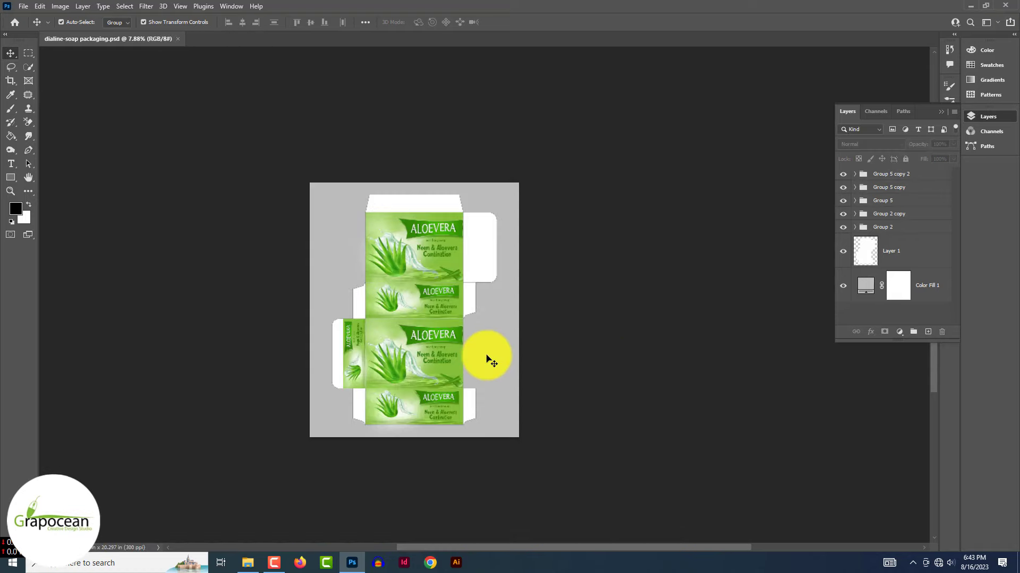